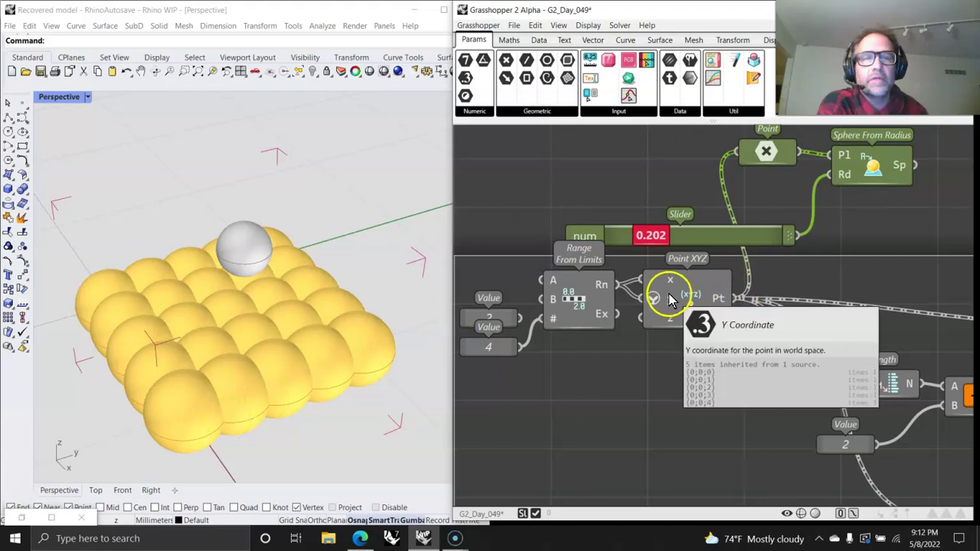
Adjust the radius slider of the original point-grid spheres, finishing at 0.079
mouse_move(679, 236)
mouse_down()
mouse_move(648, 237)
mouse_move(663, 242)
mouse_up()
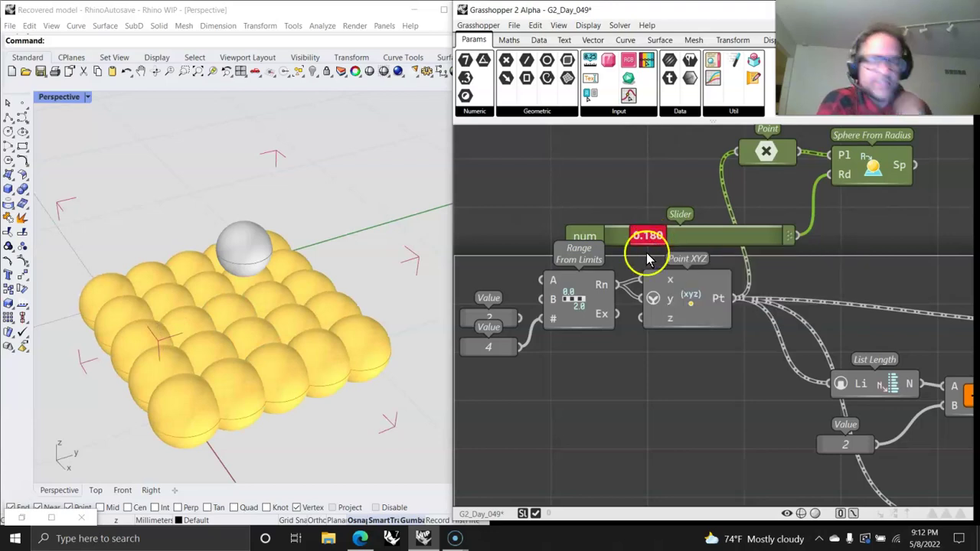
drag(650, 247, 632, 246)
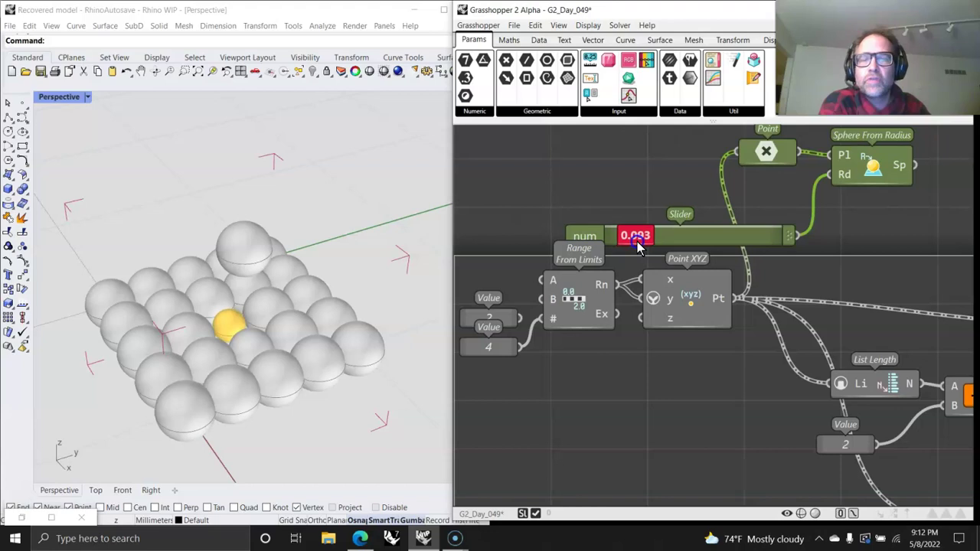
drag(636, 244, 653, 244)
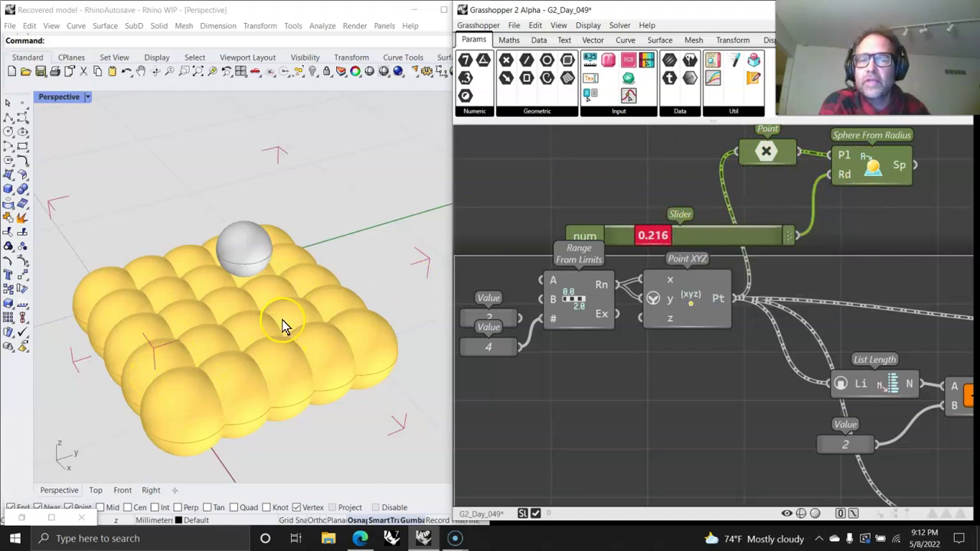
drag(655, 236, 642, 239)
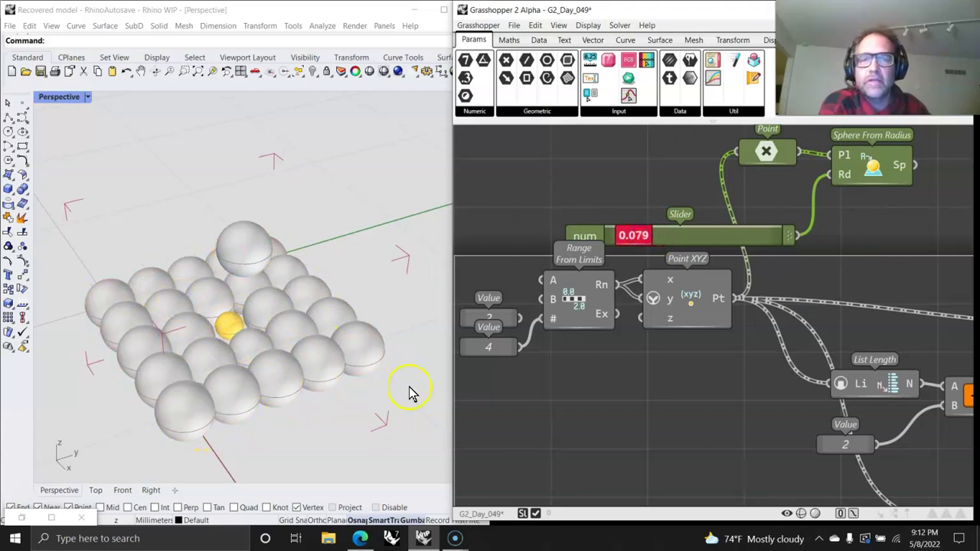
Toggle the preview of the Box From Centre component on and back to Hidden
right_drag(718, 446, 513, 384)
scroll(562, 379, down, 2)
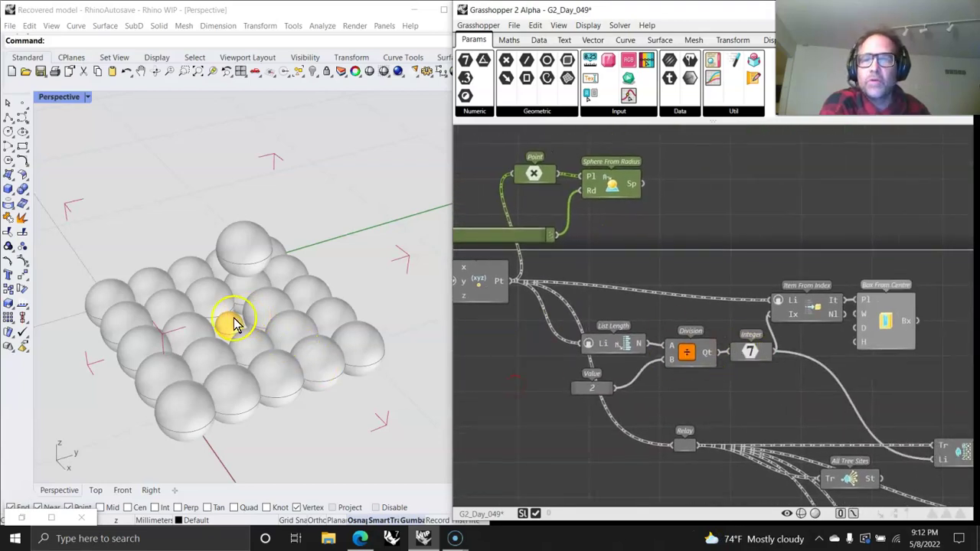
right_drag(833, 399, 710, 292)
right_click(762, 208)
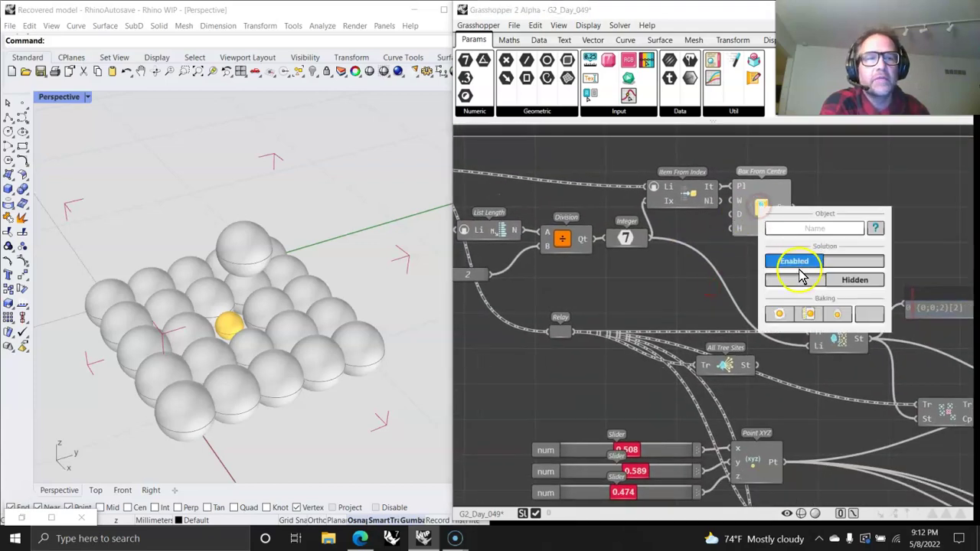
click(846, 282)
click(857, 281)
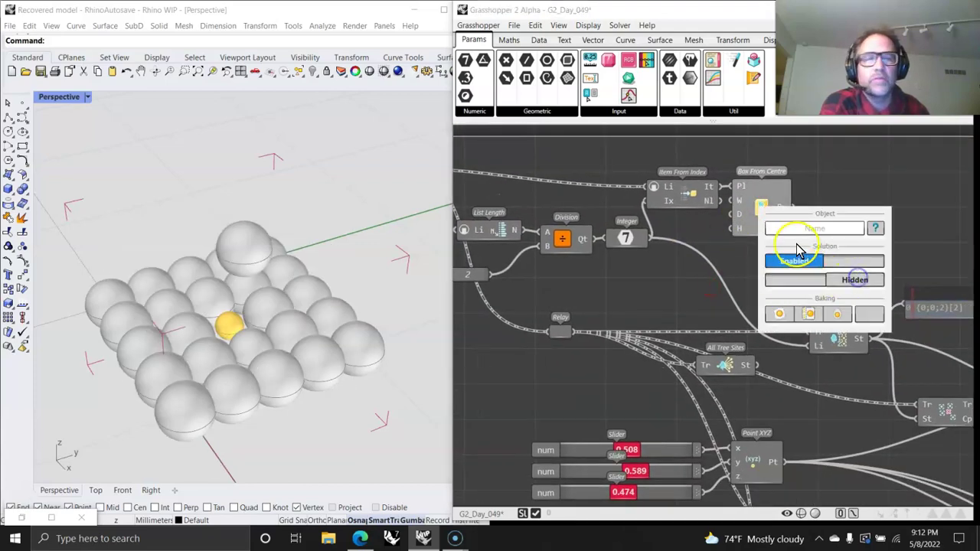
click(693, 297)
Examine the sites produced by the All Tree Sites and Site From Index components
right_drag(641, 302, 670, 206)
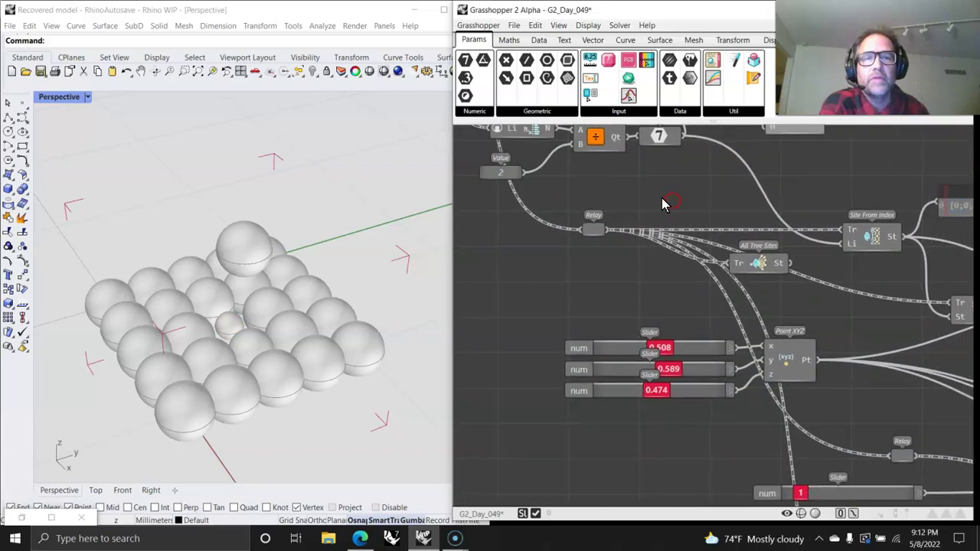
right_drag(695, 296, 621, 328)
drag(681, 300, 686, 308)
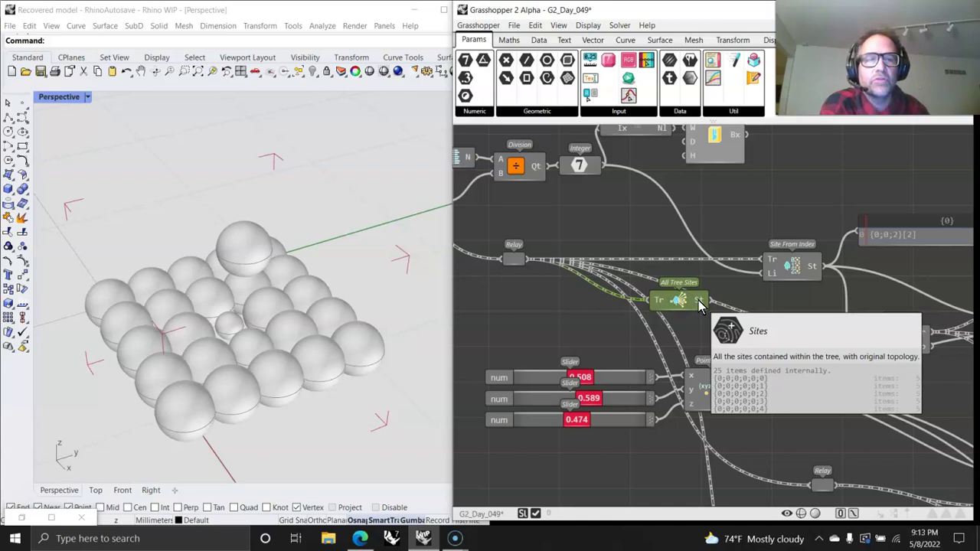
drag(700, 304, 703, 302)
mouse_move(698, 296)
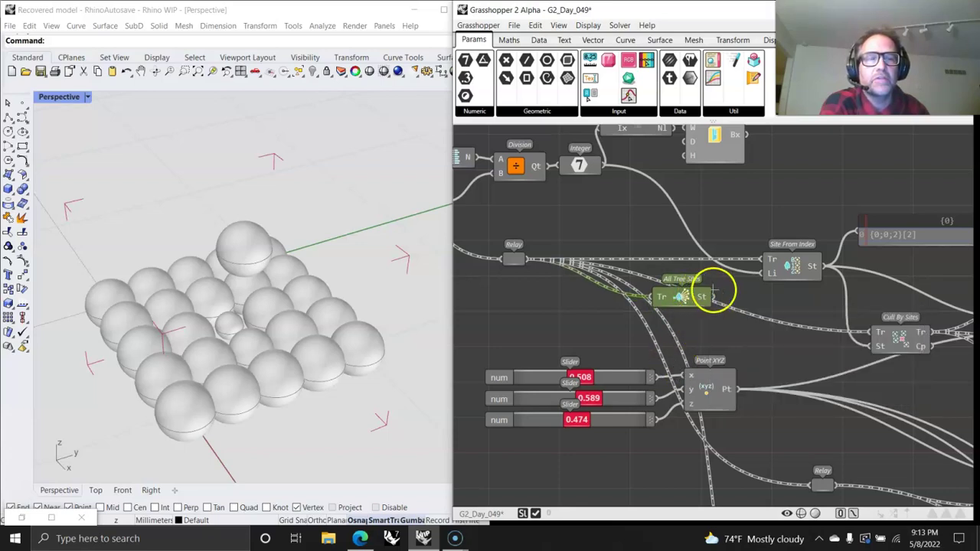
mouse_move(777, 277)
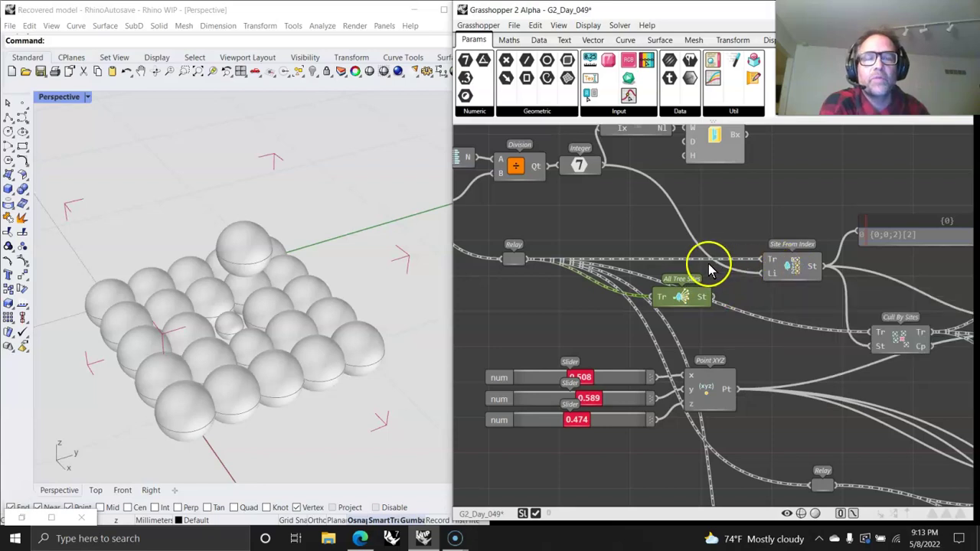
mouse_move(810, 276)
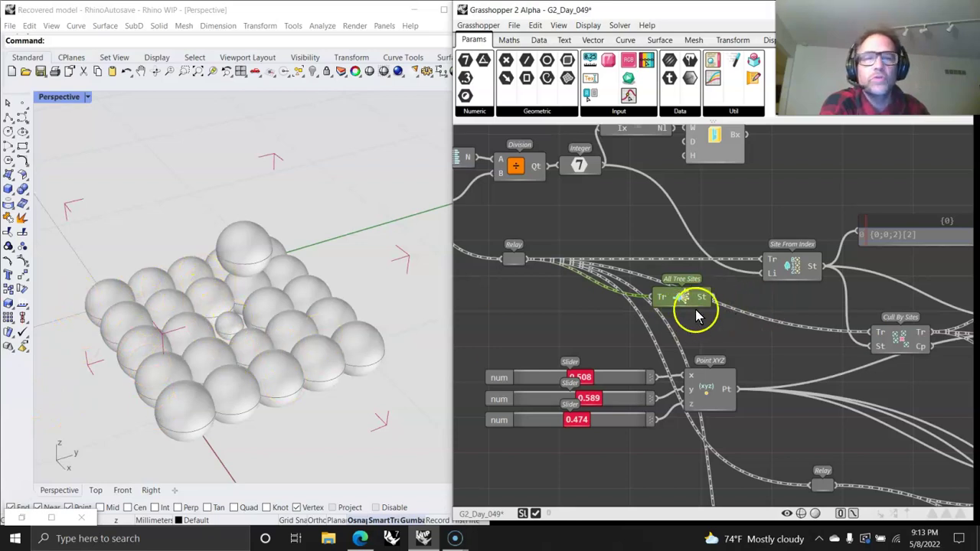
click(803, 267)
Adjust the Point XYZ coordinate sliders to set the replacement point to about 0.576, 0.584, 0.527
right_drag(864, 334, 644, 316)
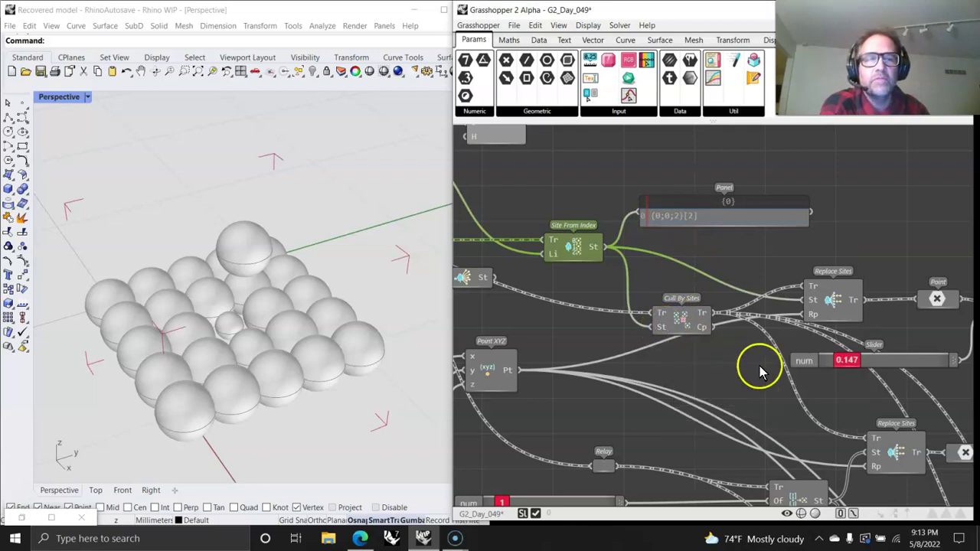
right_drag(755, 372, 684, 339)
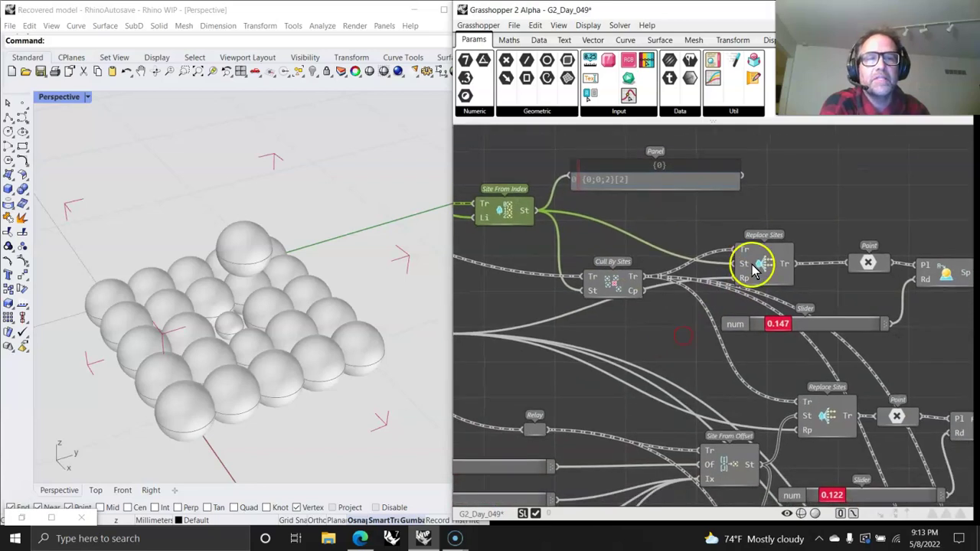
right_drag(638, 362, 744, 308)
mouse_move(543, 269)
mouse_down()
mouse_move(560, 271)
mouse_move(545, 277)
mouse_move(560, 249)
mouse_move(542, 257)
mouse_up()
mouse_move(534, 299)
mouse_down()
mouse_move(553, 293)
mouse_move(534, 295)
mouse_up()
Highlight the spheres fed by the upper Replace Sites component and set their radius slider to 0.152
right_drag(761, 285, 555, 302)
right_drag(808, 295, 601, 311)
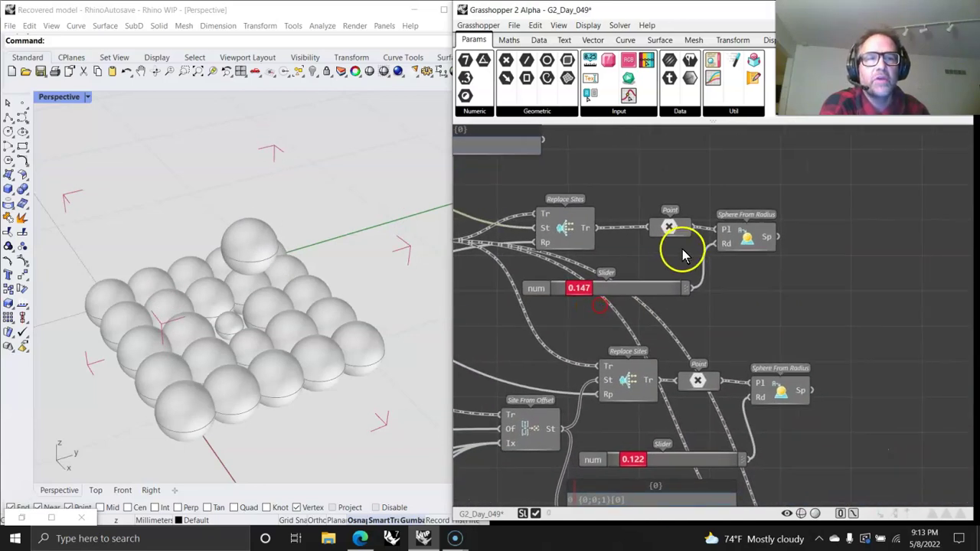
click(755, 237)
mouse_move(586, 290)
mouse_down()
mouse_move(576, 297)
mouse_move(585, 300)
mouse_up()
right_drag(283, 375, 304, 372)
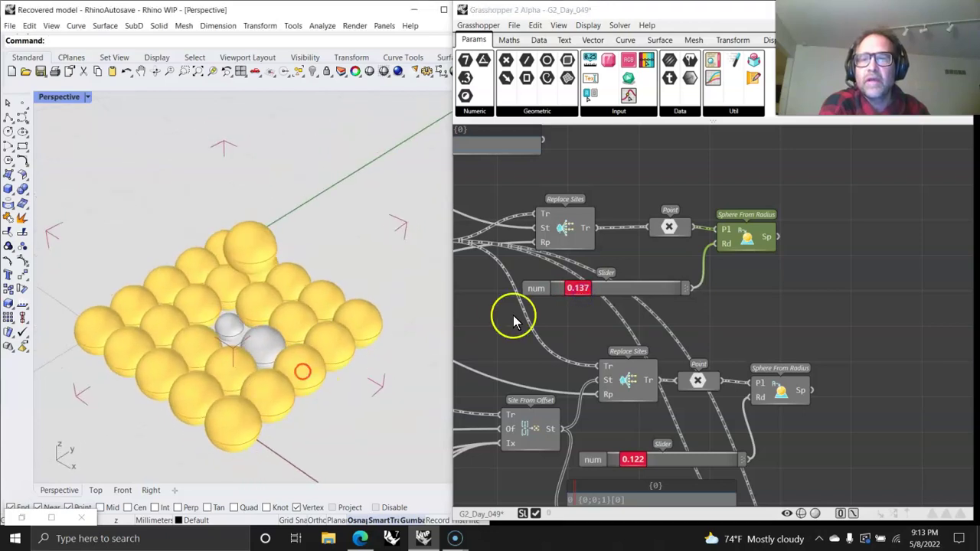
drag(581, 287, 584, 290)
Move the Cull By Sites component farther away from the upper Replace Sites component
right_drag(549, 283, 758, 277)
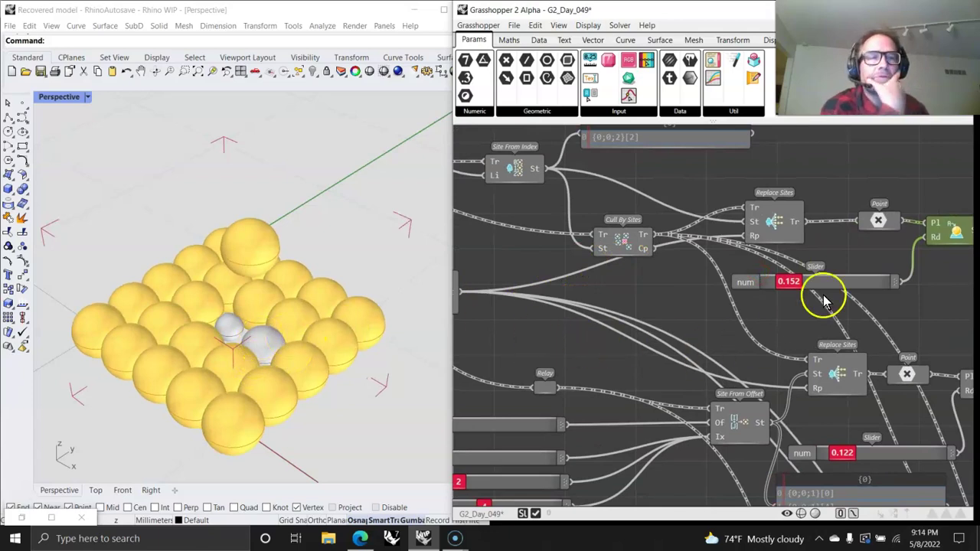
drag(627, 244, 606, 245)
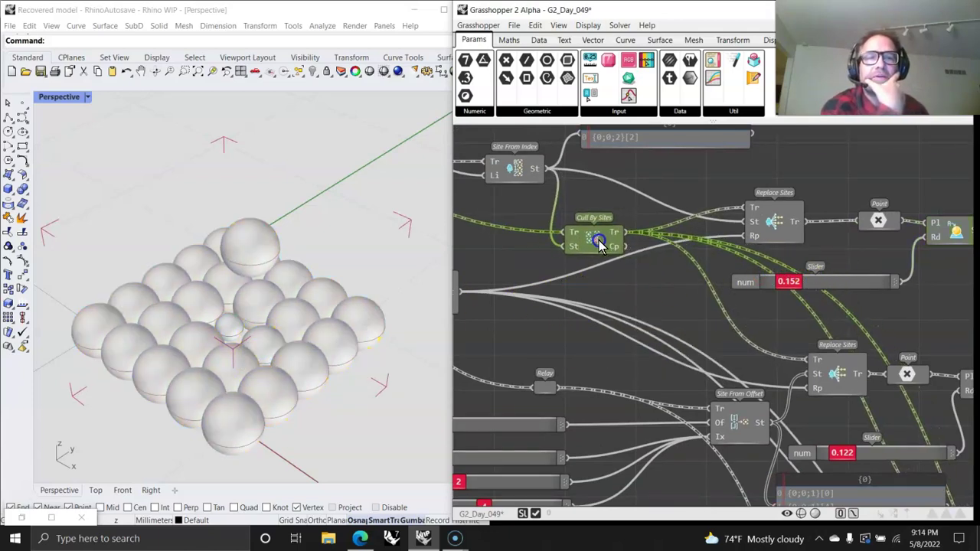
right_drag(652, 274, 774, 280)
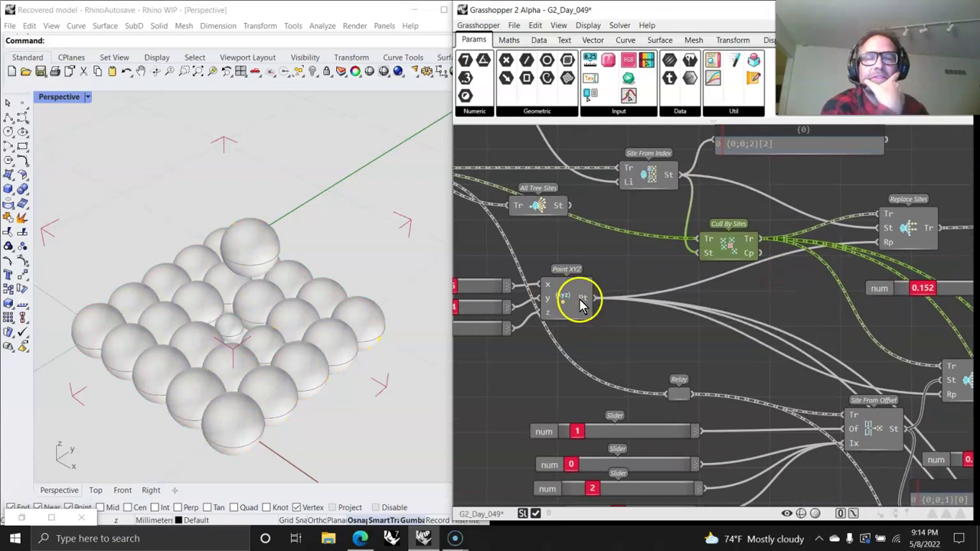
Examine the Sites, Replacements and Tree inputs of the upper Replace Sites component and the point feeding it
mouse_move(580, 302)
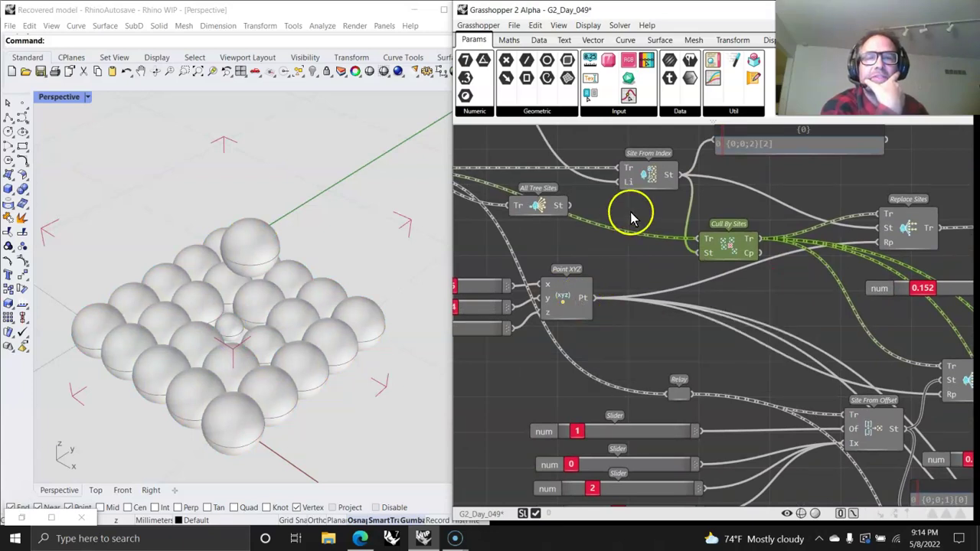
mouse_move(893, 237)
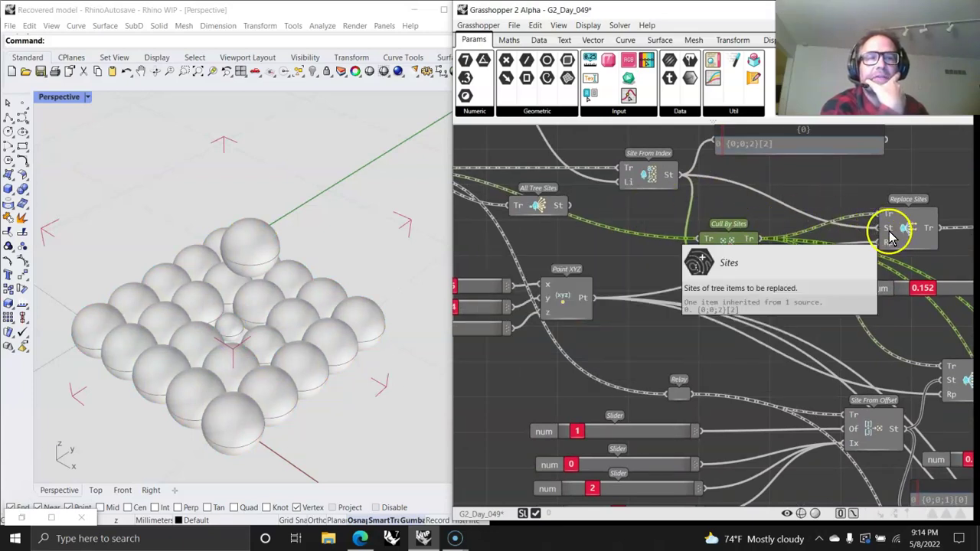
mouse_move(668, 175)
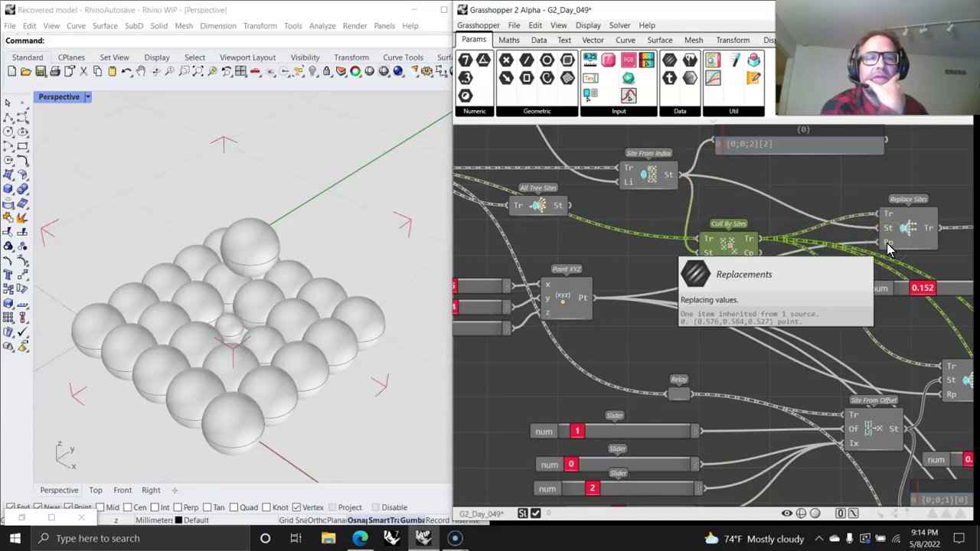
right_drag(207, 375, 143, 347)
right_drag(738, 330, 573, 373)
mouse_move(717, 265)
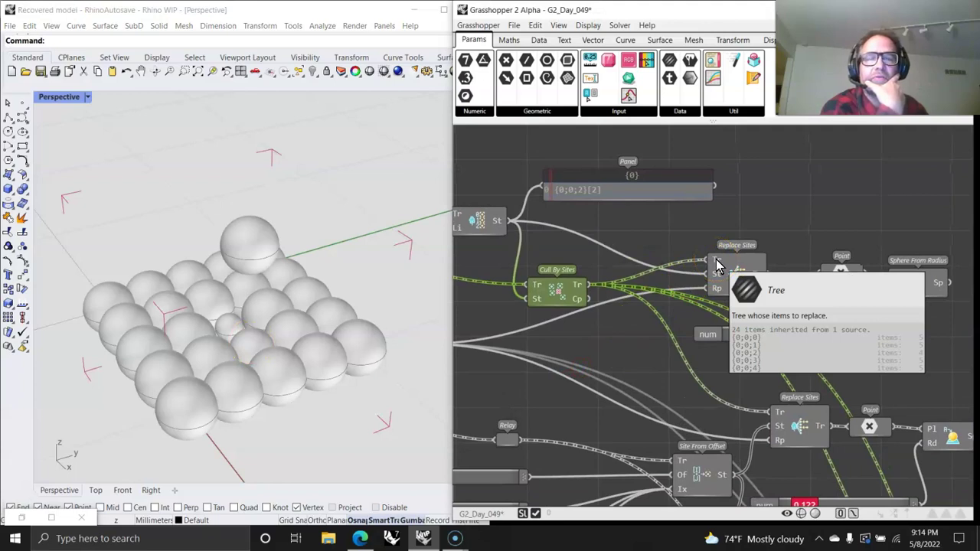
Highlight the upper Replace Sites spheres and vary their radius slider, finishing at 0.137
mouse_move(287, 367)
right_down()
mouse_move(302, 375)
mouse_move(290, 385)
right_up()
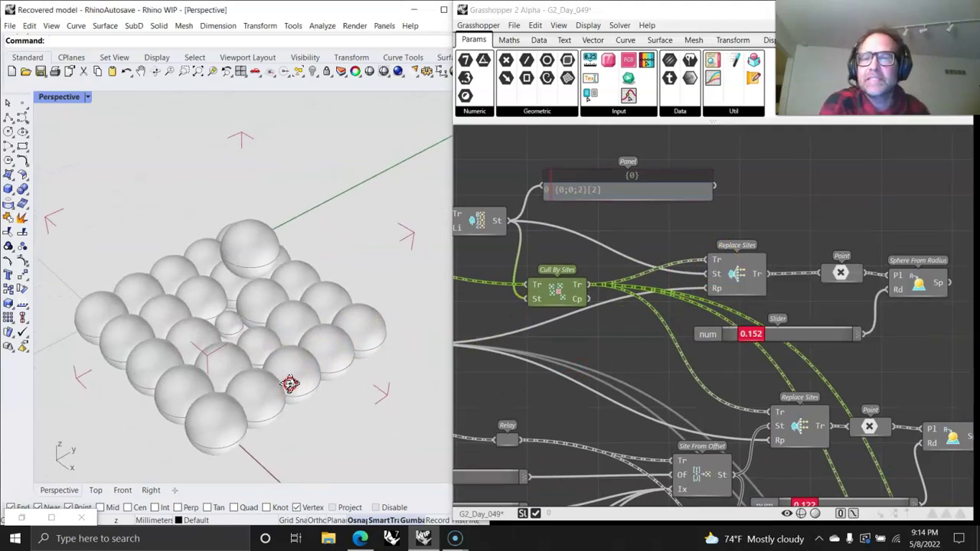
right_drag(634, 318, 603, 301)
mouse_move(728, 320)
mouse_down()
mouse_move(737, 319)
mouse_move(713, 321)
mouse_up()
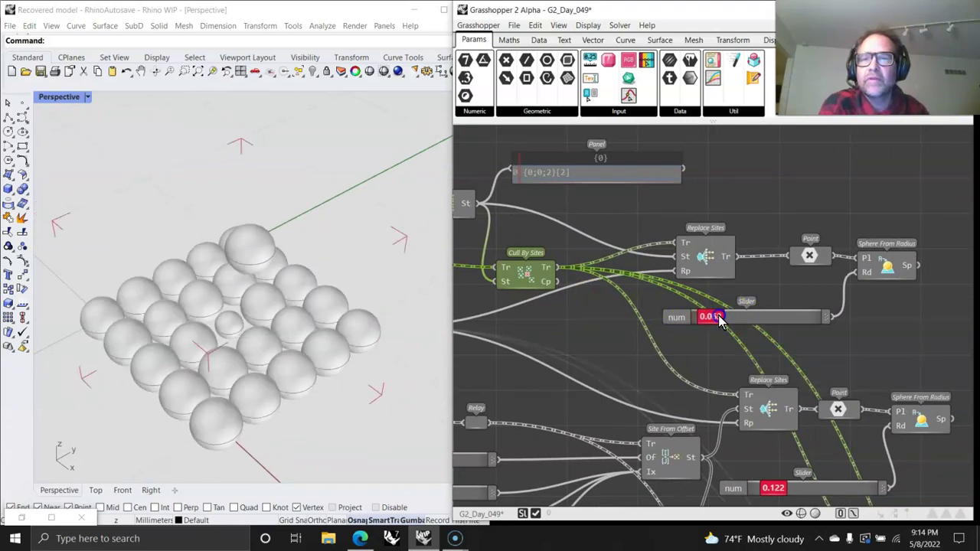
drag(863, 285, 905, 261)
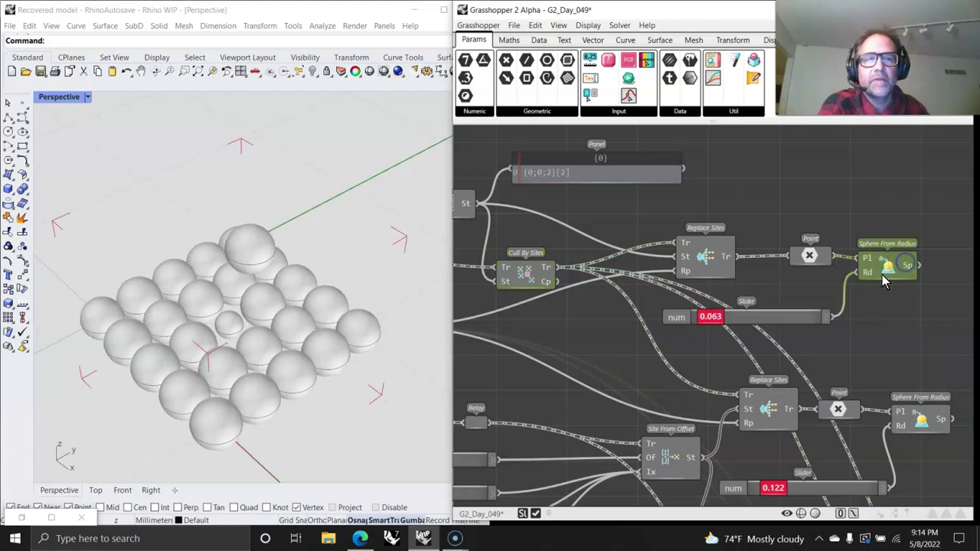
mouse_move(704, 320)
mouse_down()
mouse_move(721, 320)
mouse_move(712, 319)
mouse_up()
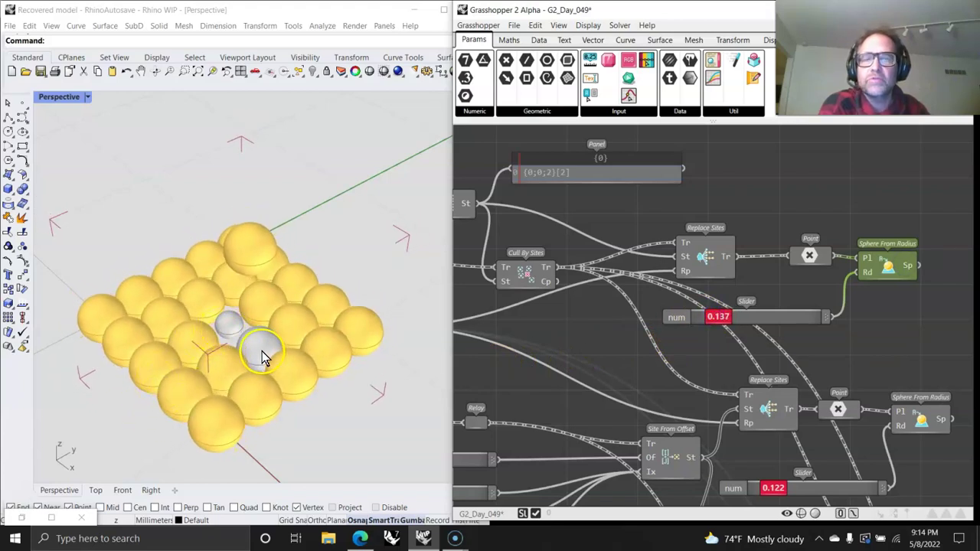
Examine the trees entering and leaving Cull By Sites and the Sites input of the upper Replace Sites component
right_drag(524, 343, 652, 284)
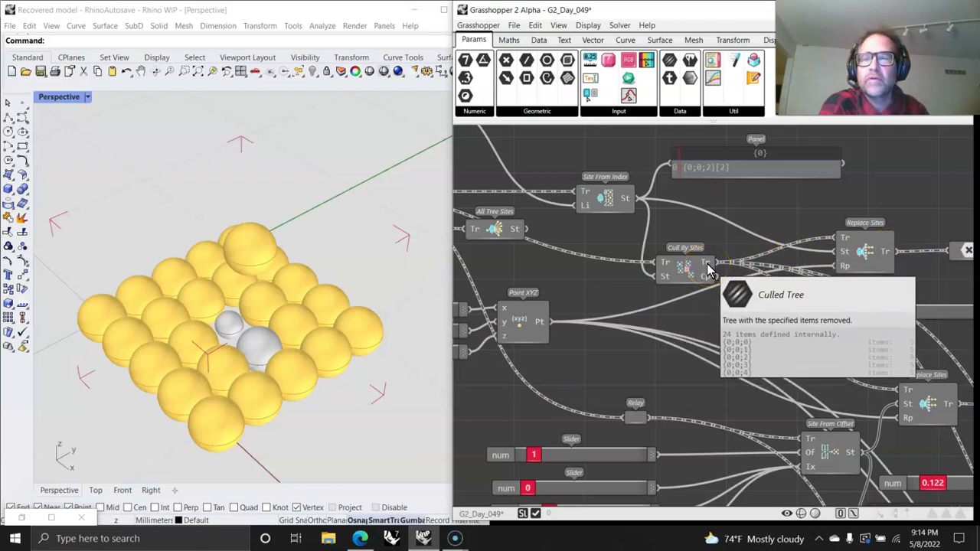
right_drag(812, 294, 728, 313)
mouse_move(245, 393)
right_down()
mouse_move(234, 348)
mouse_move(241, 381)
right_up()
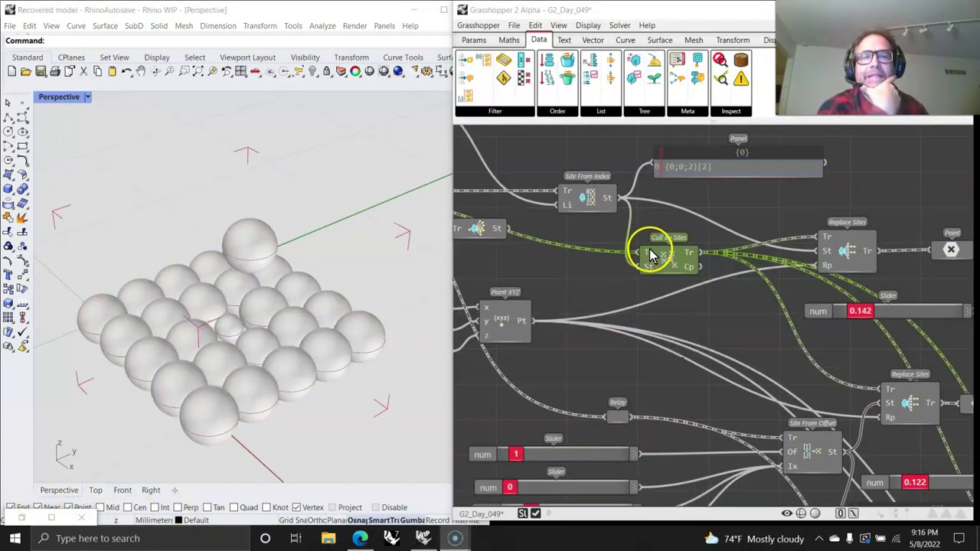
mouse_move(649, 261)
click(258, 361)
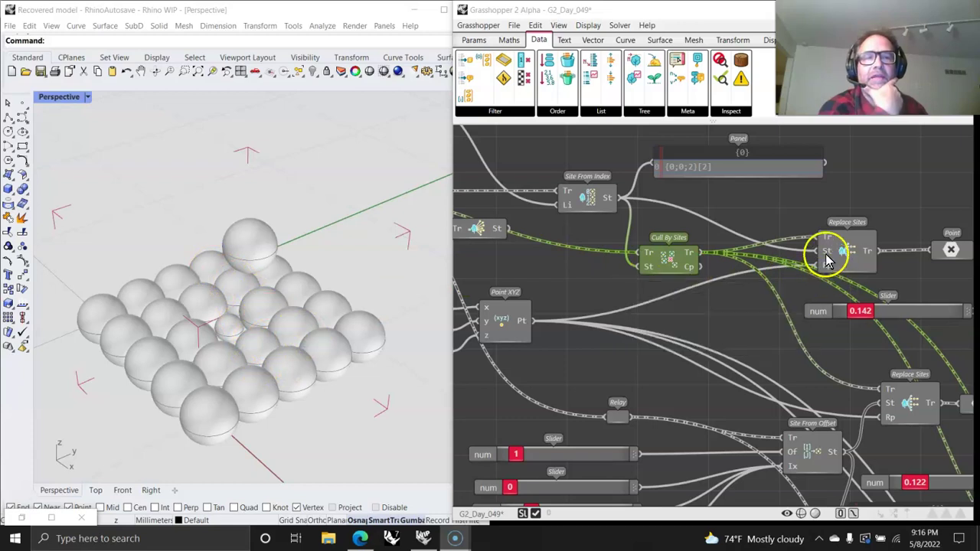
mouse_move(827, 259)
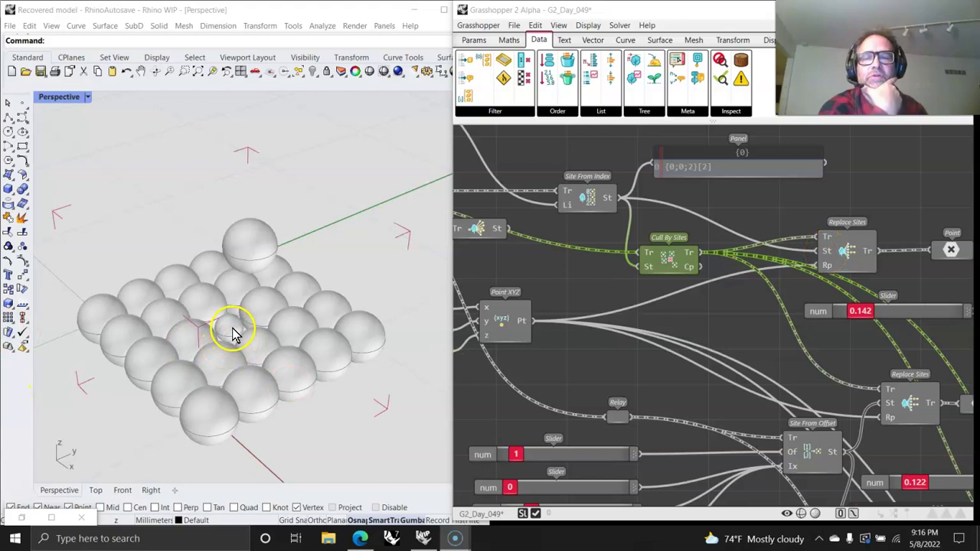
Lower the y coordinate of the Point XYZ replacement point to shift its sphere
right_drag(258, 349, 253, 297)
right_drag(249, 254, 405, 332)
right_drag(523, 345, 688, 309)
drag(547, 293, 513, 303)
Set the radius slider of the upper Replace Sites spheres to 0.161 and highlight those spheres
right_drag(881, 296, 579, 321)
right_drag(809, 294, 715, 283)
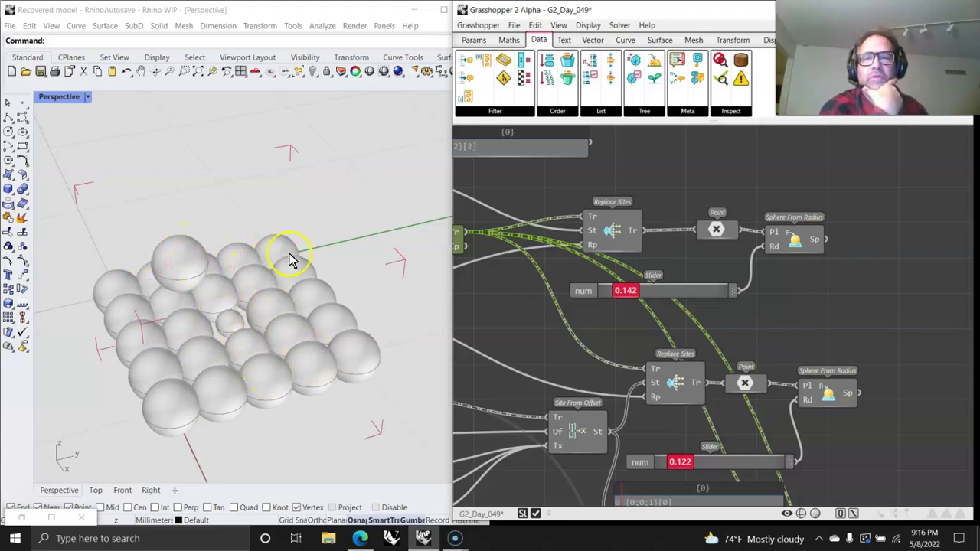
drag(632, 291, 630, 297)
click(784, 249)
right_drag(269, 385, 246, 346)
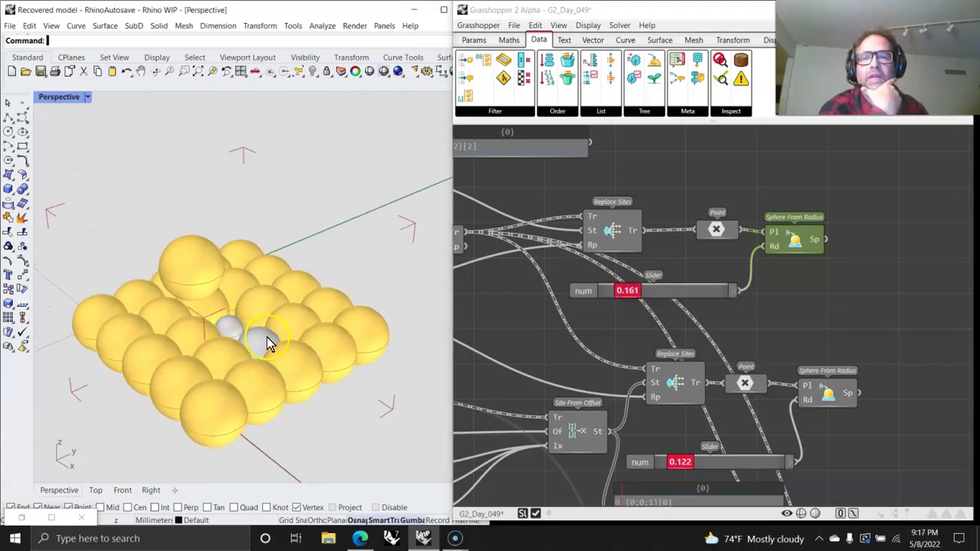
Add a Relay component beside Cull By Sites, between All Tree Sites and Point XYZ
right_drag(548, 331, 772, 317)
right_drag(696, 306, 596, 296)
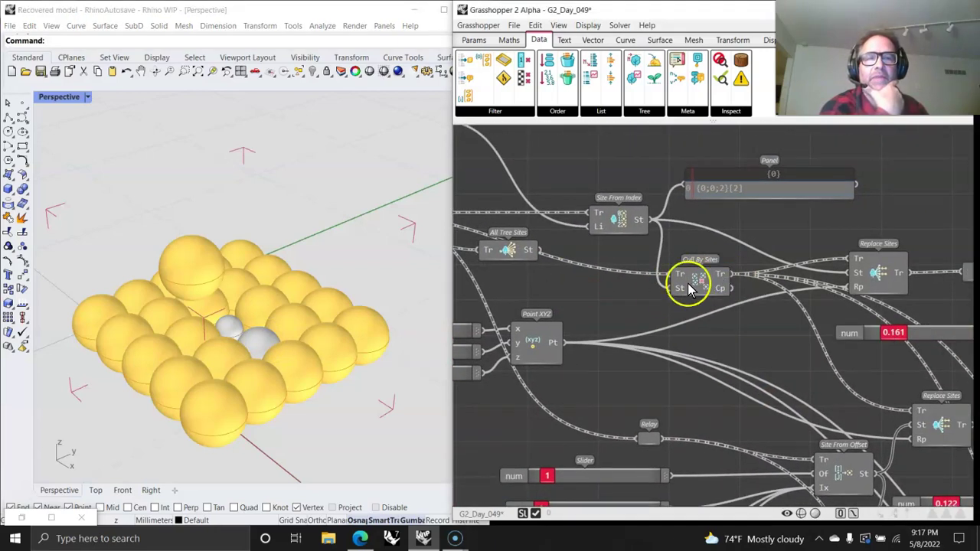
double_click(600, 291)
text(rela)
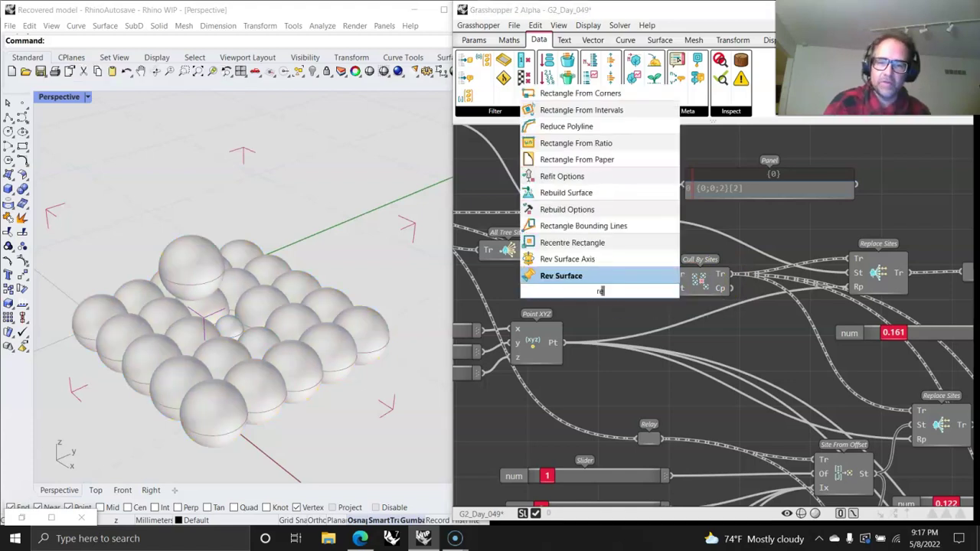
key(Return)
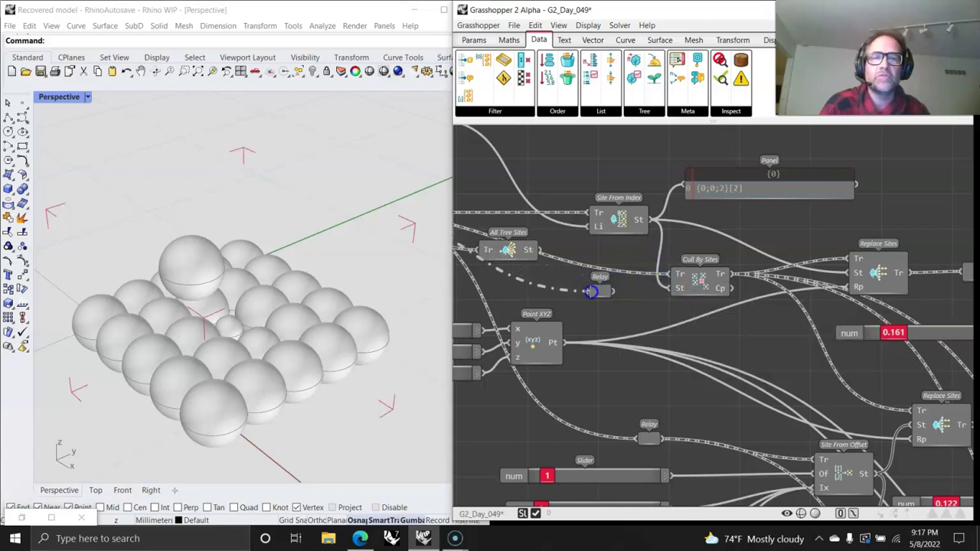
Transfer Cull By Sites' incoming and outgoing tree wires to the Relay, and move Cull By Sites up clear of them
ctrl+shift+drag(591, 291, 593, 291)
ctrl+shift+drag(734, 274, 604, 284)
click(596, 292)
drag(694, 286, 718, 246)
right_drag(838, 285, 682, 305)
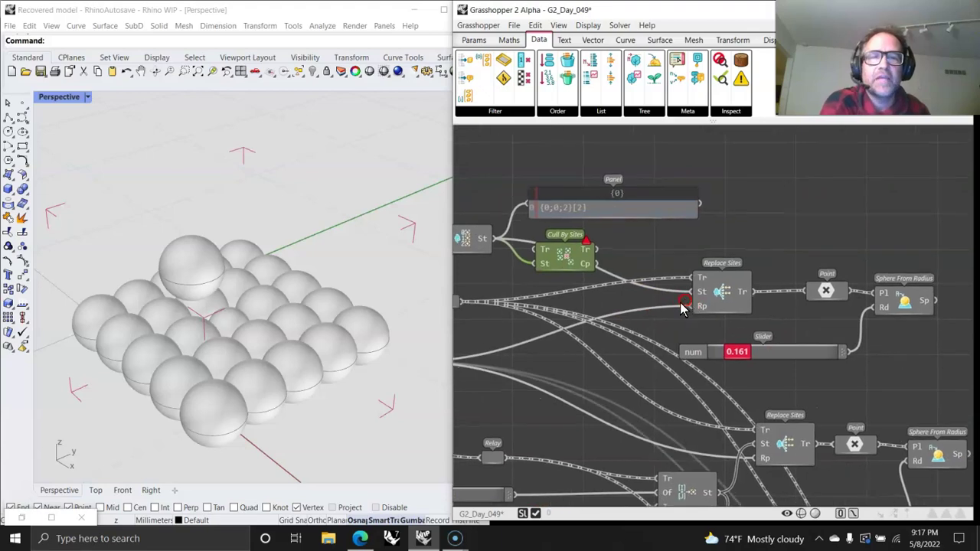
Examine the Relay and the bypassed Cull By Sites wiring, and highlight the upper Replace Sites spheres in the viewport
click(916, 302)
right_drag(579, 357, 618, 352)
right_drag(301, 345, 295, 360)
right_drag(547, 343, 628, 365)
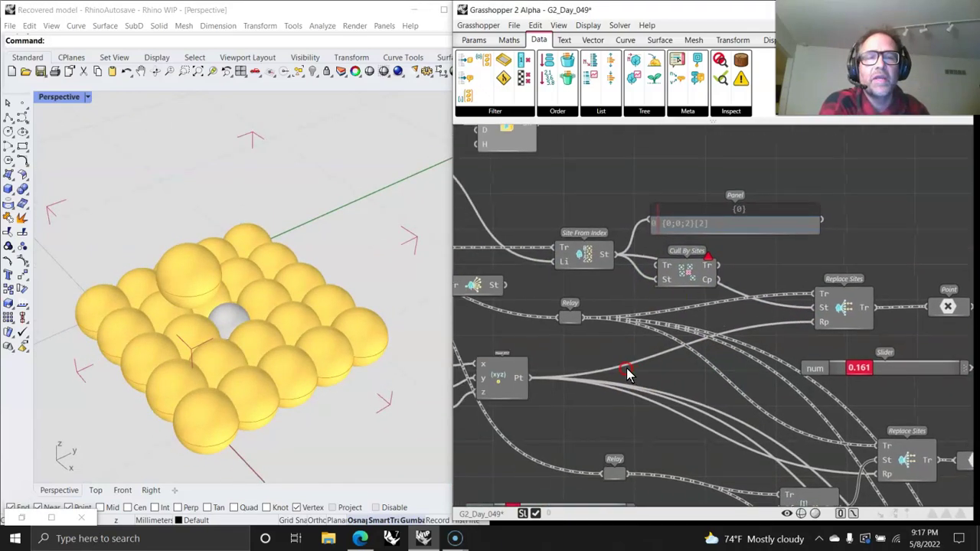
click(671, 280)
right_drag(651, 297, 694, 299)
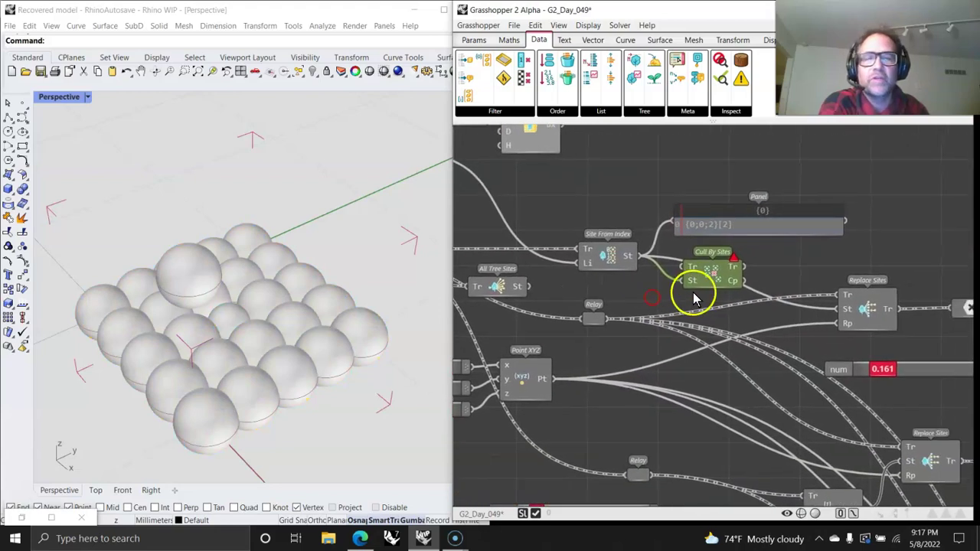
right_drag(609, 323, 676, 268)
click(687, 268)
drag(690, 267, 704, 268)
right_drag(765, 315, 539, 312)
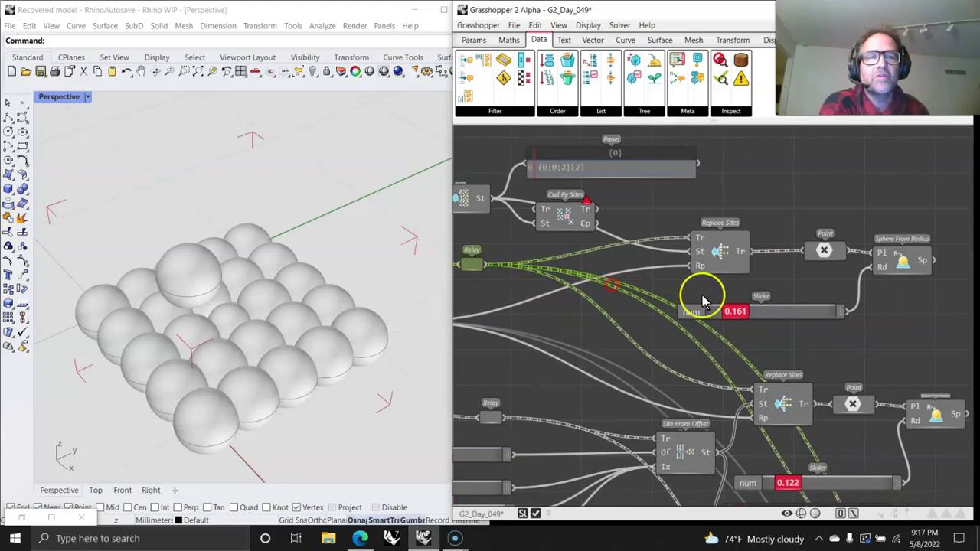
click(902, 262)
right_drag(607, 334, 683, 367)
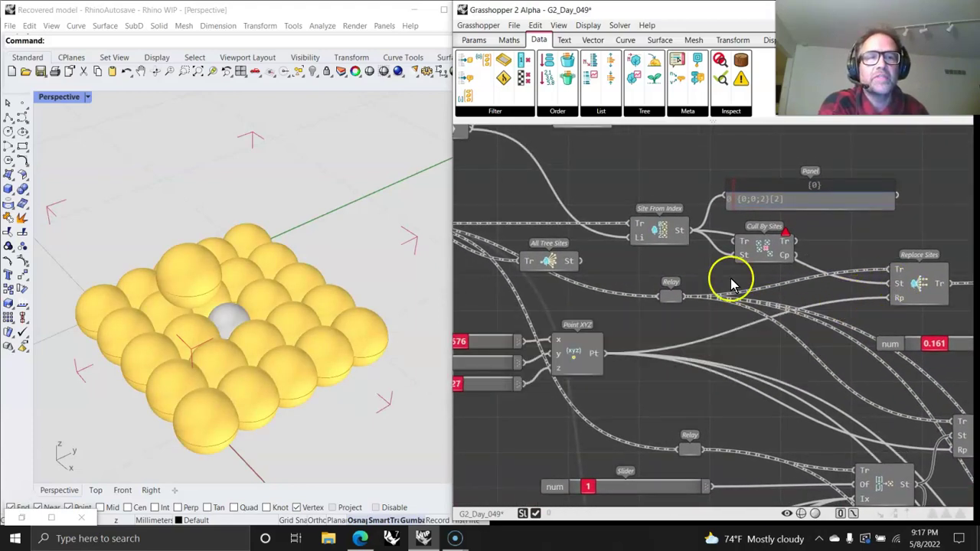
Raise the Site From Index panel slightly and move Cull By Sites farther from Site From Index, clear of the other wires
drag(798, 200, 797, 182)
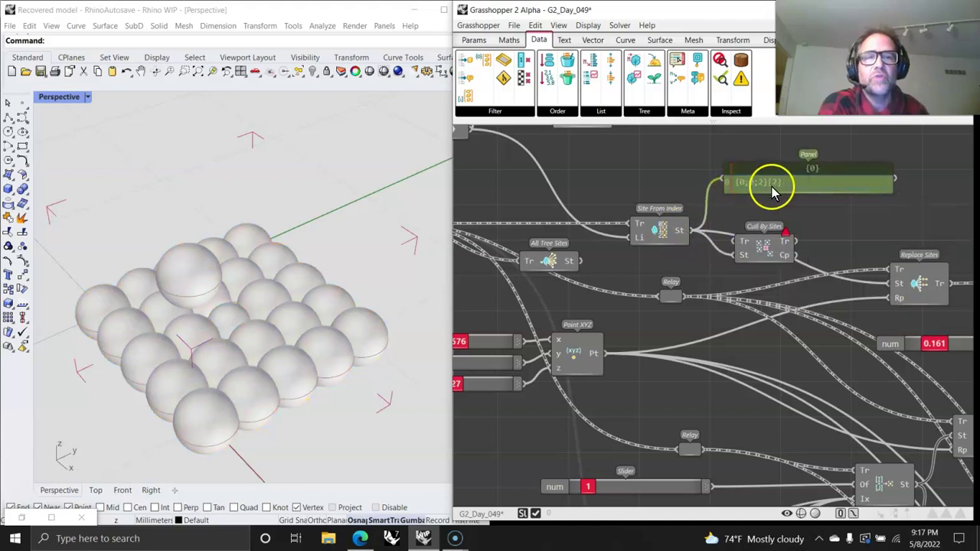
drag(756, 256, 857, 230)
right_drag(789, 330, 697, 287)
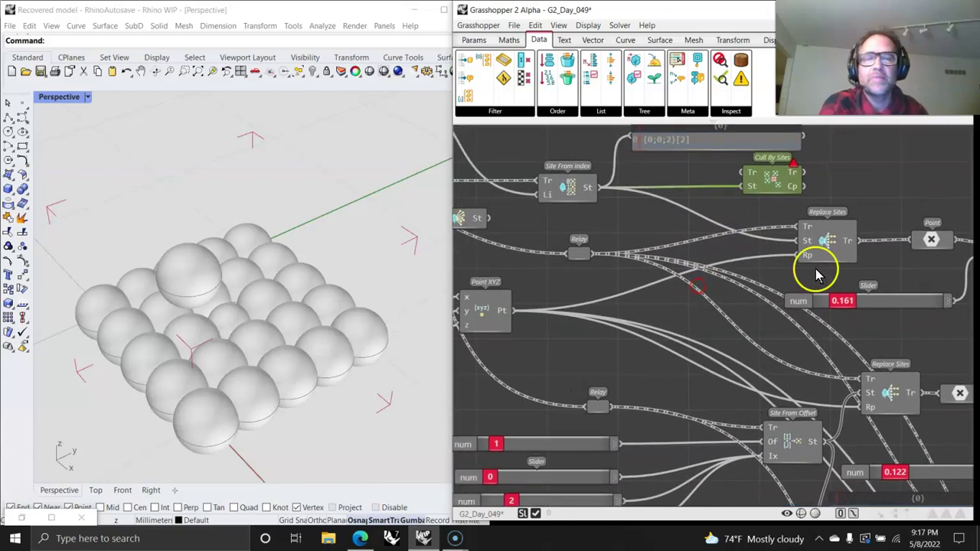
right_drag(903, 267, 768, 287)
Highlight the upper Replace Sites spheres and set their radius slider to 0.038
click(890, 271)
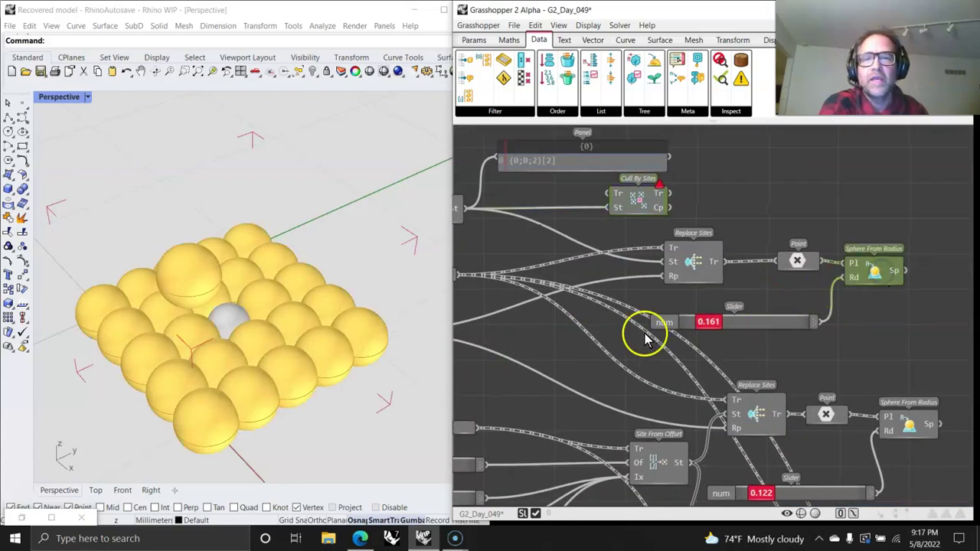
drag(707, 322, 705, 326)
right_drag(699, 323, 663, 287)
right_drag(797, 295, 652, 248)
Highlight the lower Replace Sites spheres and set their radius slider to 0.137
click(649, 249)
right_drag(850, 289, 624, 266)
click(799, 310)
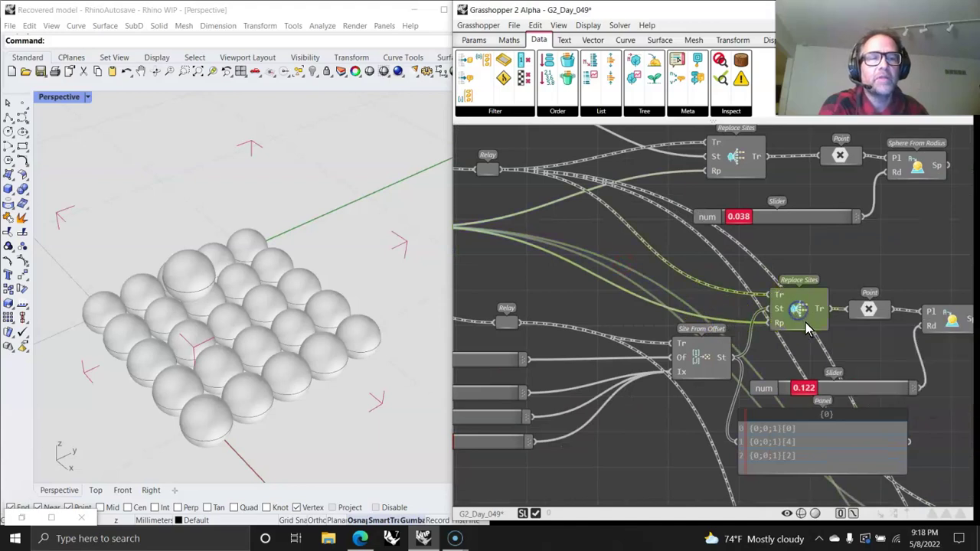
right_drag(838, 322, 707, 333)
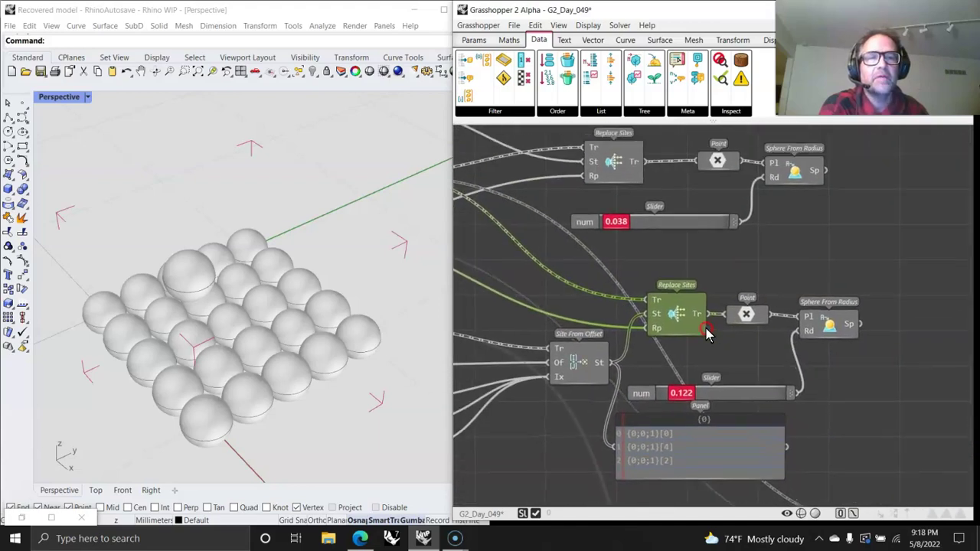
click(832, 326)
right_drag(668, 339, 705, 340)
drag(715, 394, 723, 396)
Check the Site From Offset output and its index sliders, and set its offset slider to 0
right_drag(577, 348, 731, 251)
right_drag(659, 320, 680, 354)
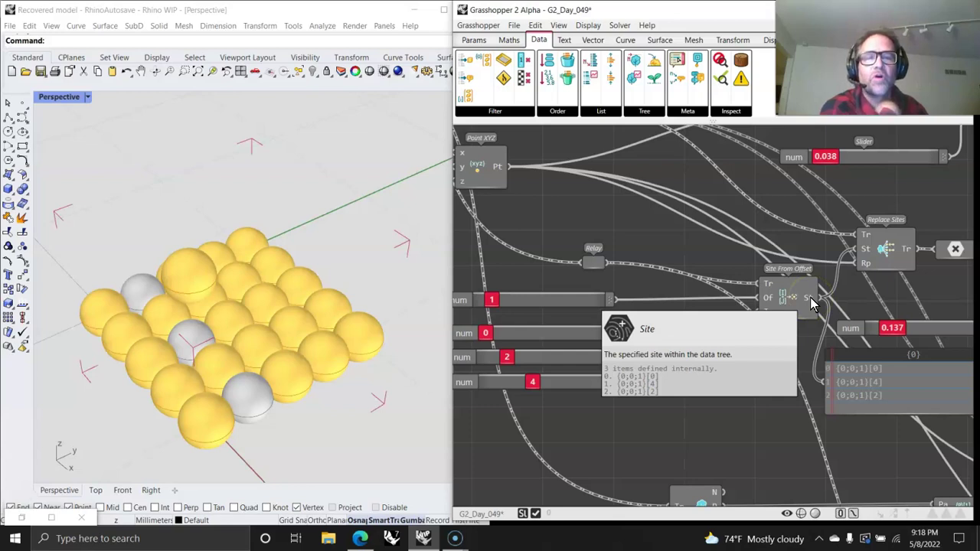
click(61, 291)
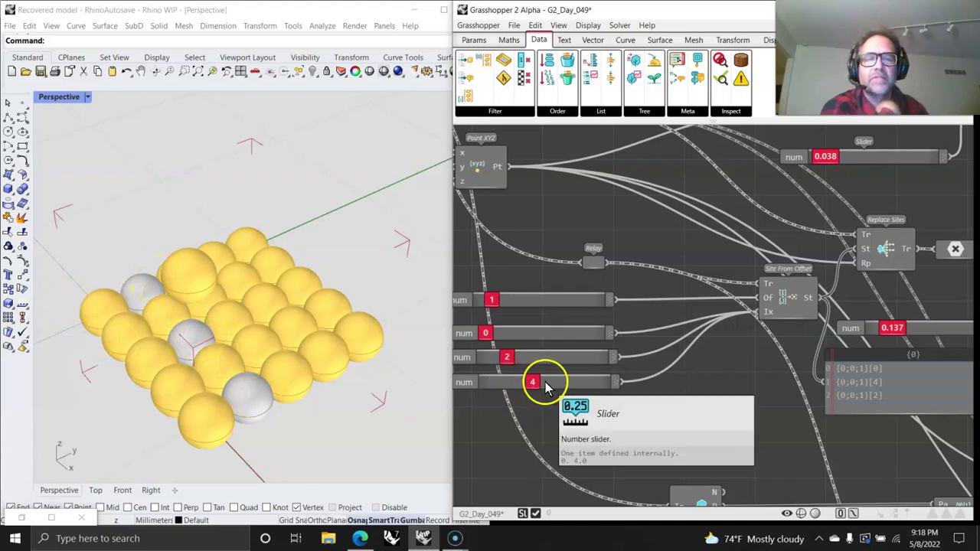
drag(536, 383, 487, 339)
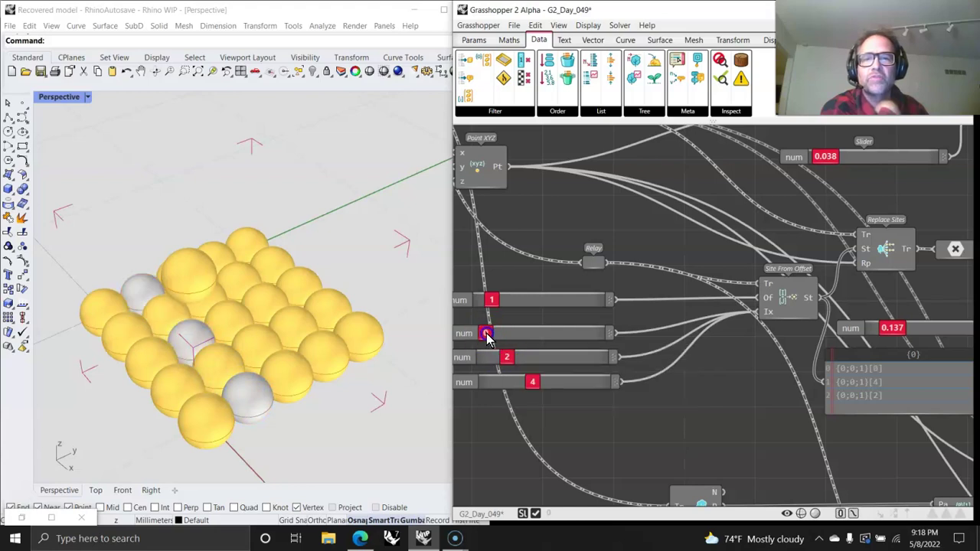
drag(499, 300, 476, 303)
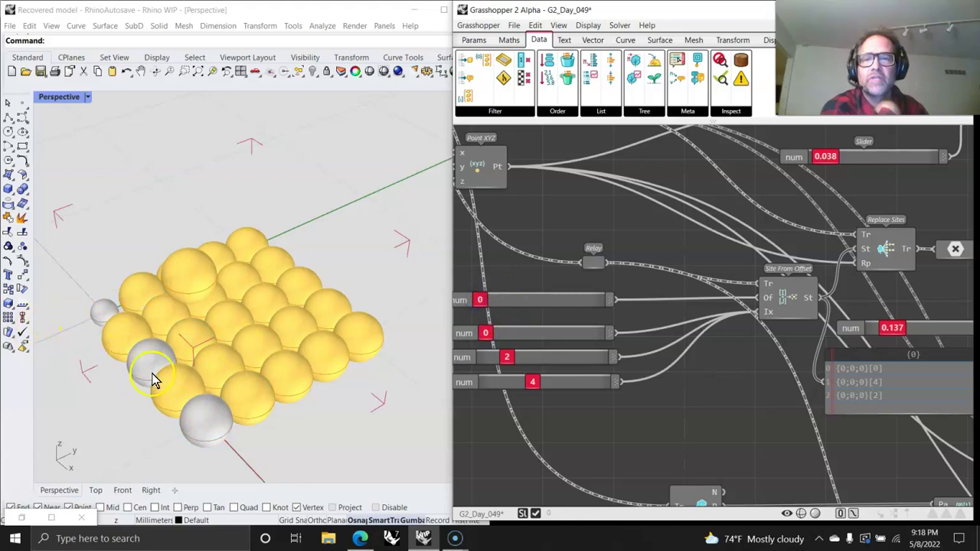
mouse_move(481, 295)
mouse_down()
mouse_move(530, 301)
mouse_move(480, 299)
mouse_up()
right_drag(759, 399, 703, 389)
right_drag(605, 378, 716, 375)
mouse_move(541, 290)
mouse_down()
mouse_move(558, 291)
mouse_move(535, 292)
mouse_up()
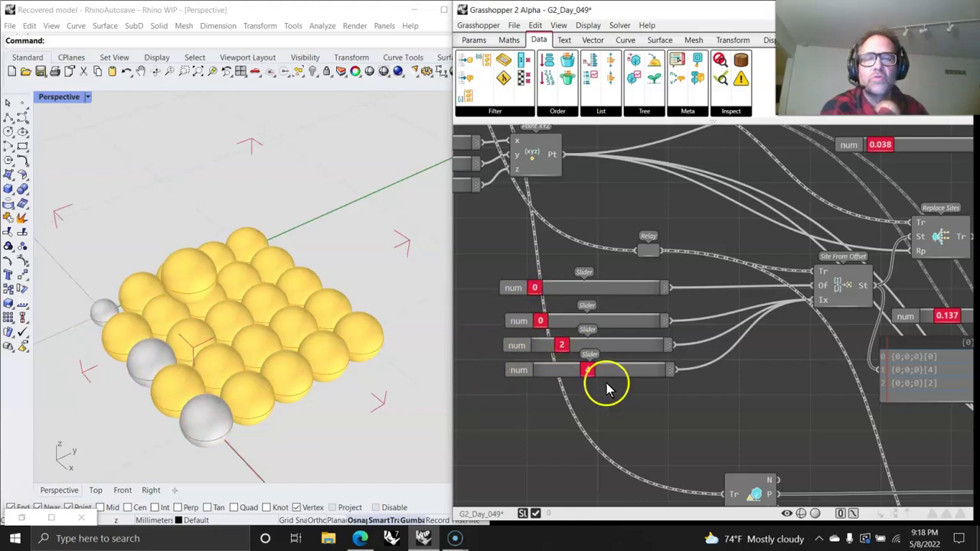
Set the radius slider of the lower Replace Sites spheres to 0.152
right_drag(752, 392, 571, 394)
right_drag(802, 344, 712, 347)
mouse_move(671, 321)
mouse_down()
mouse_move(682, 323)
mouse_move(664, 326)
mouse_move(675, 326)
mouse_up()
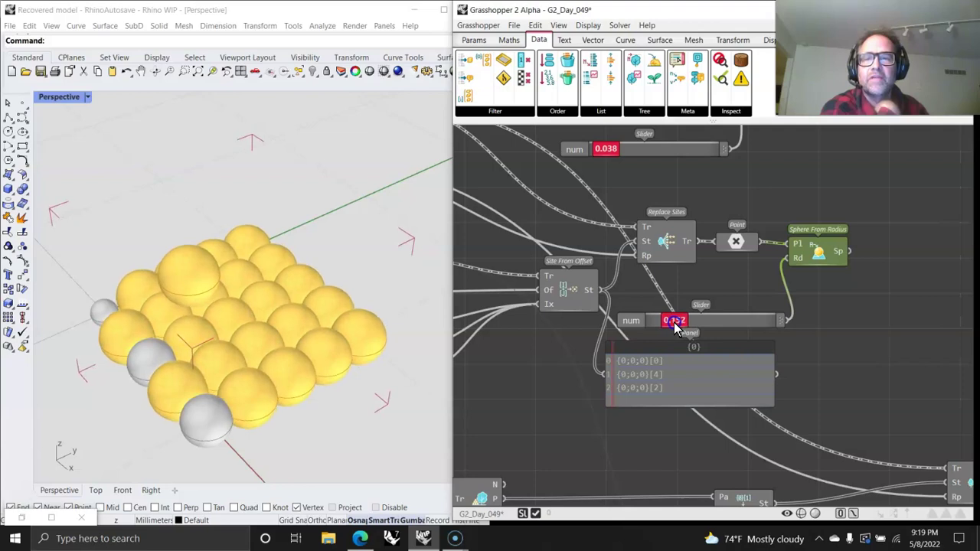
Trace the tree, offset sites and Point XYZ replacement feeding the lower Replace Sites, and highlight its resulting spheres
right_drag(700, 271, 787, 288)
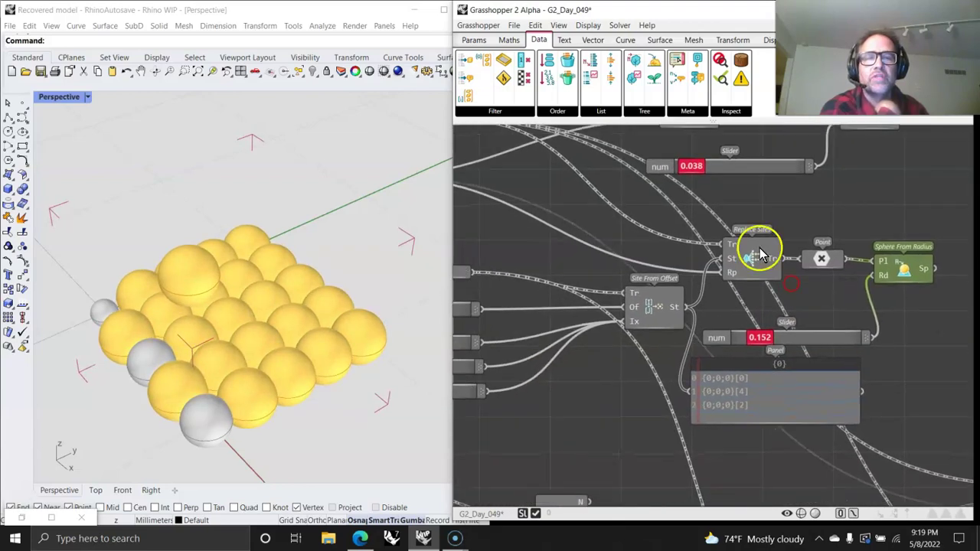
right_drag(549, 255, 630, 310)
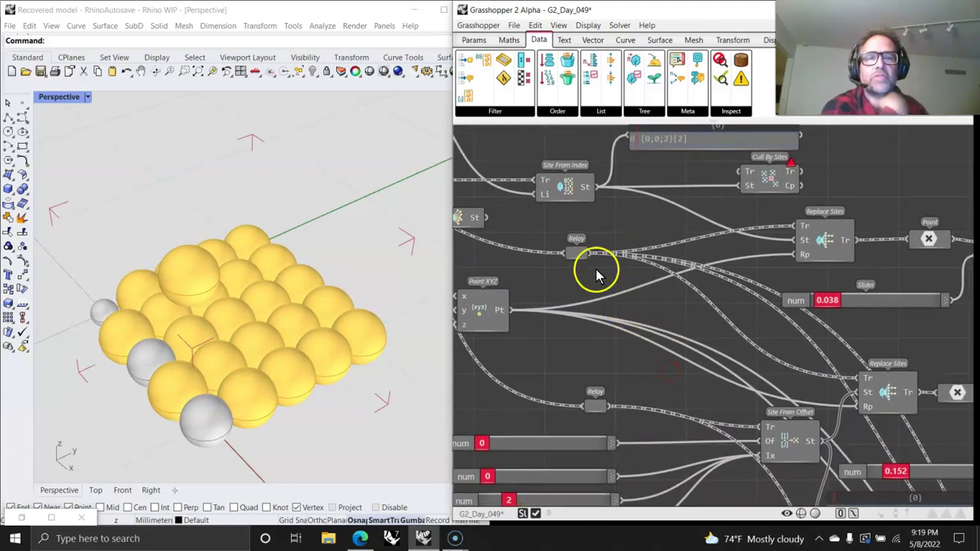
right_drag(759, 346, 639, 278)
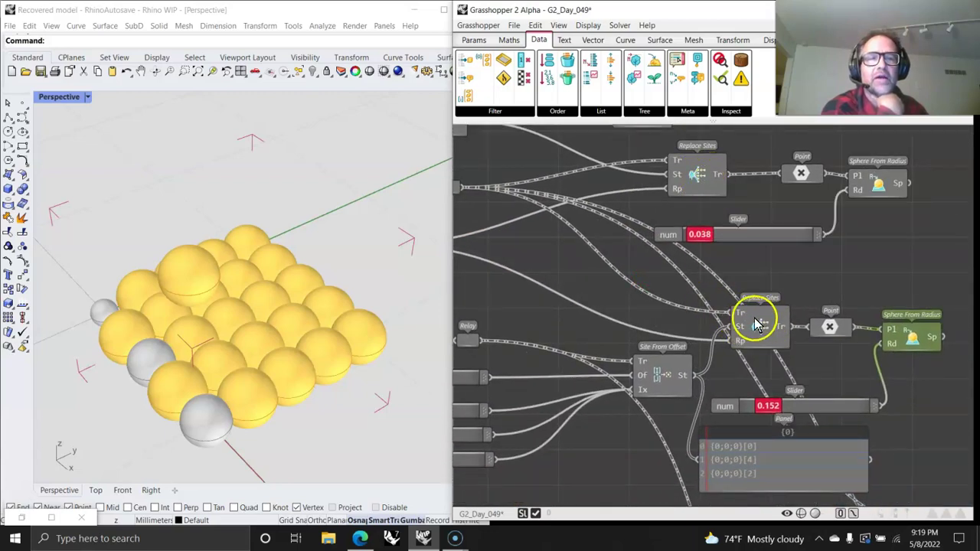
right_drag(651, 375, 677, 288)
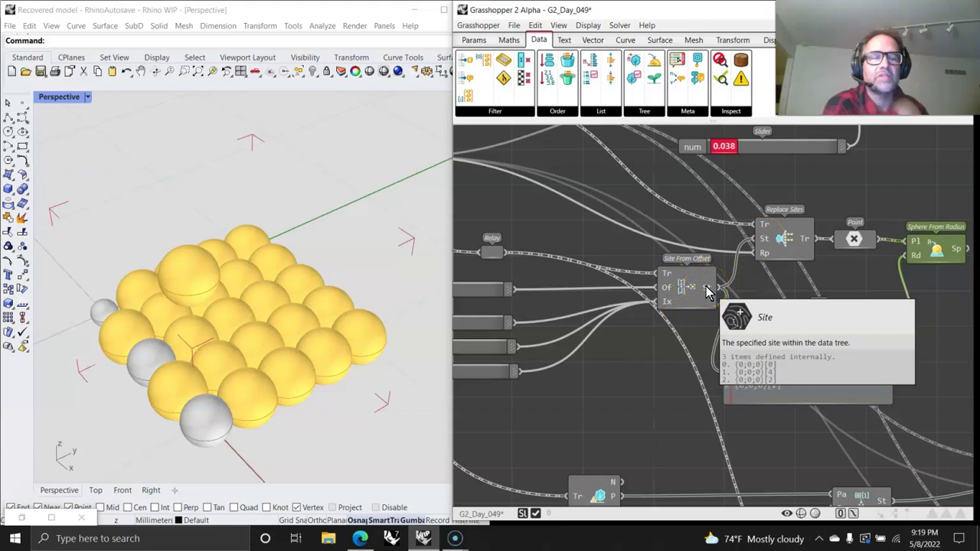
right_drag(519, 241, 712, 331)
click(591, 251)
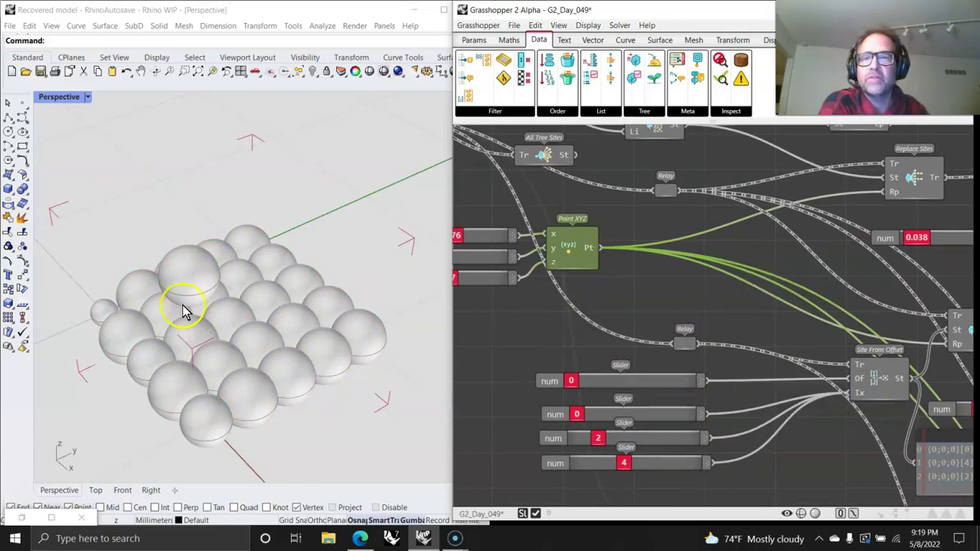
right_drag(764, 334, 533, 304)
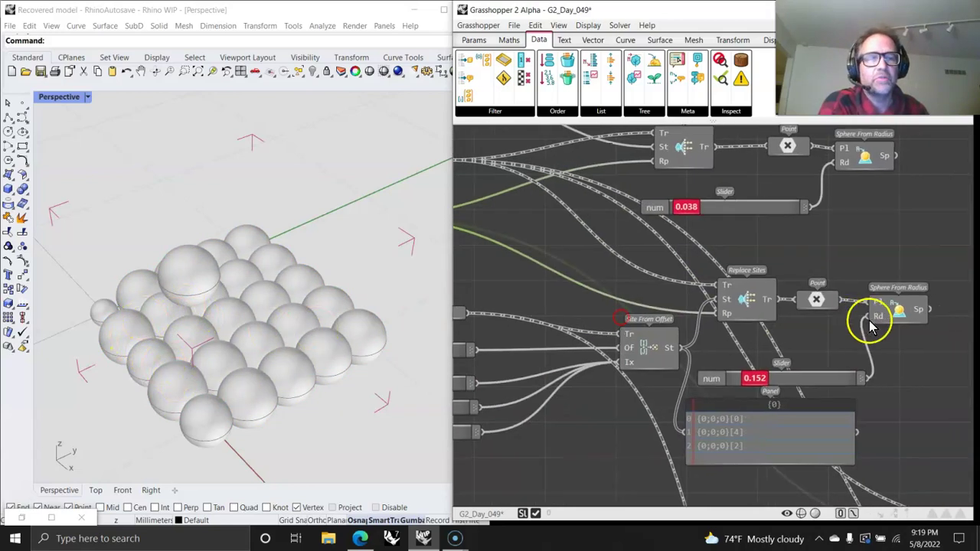
click(894, 314)
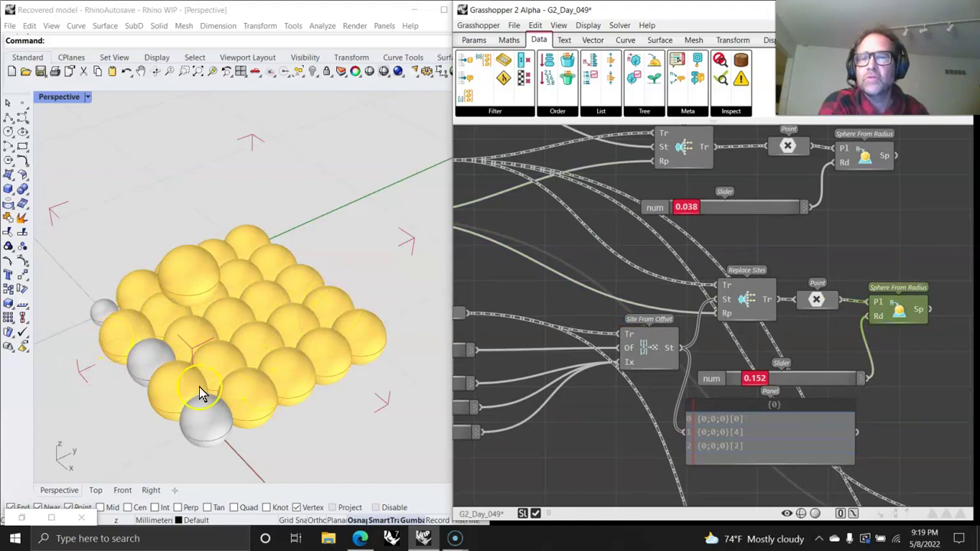
Bake the sphere output of the lower Sphere From Radius into the Rhino model
mouse_move(921, 316)
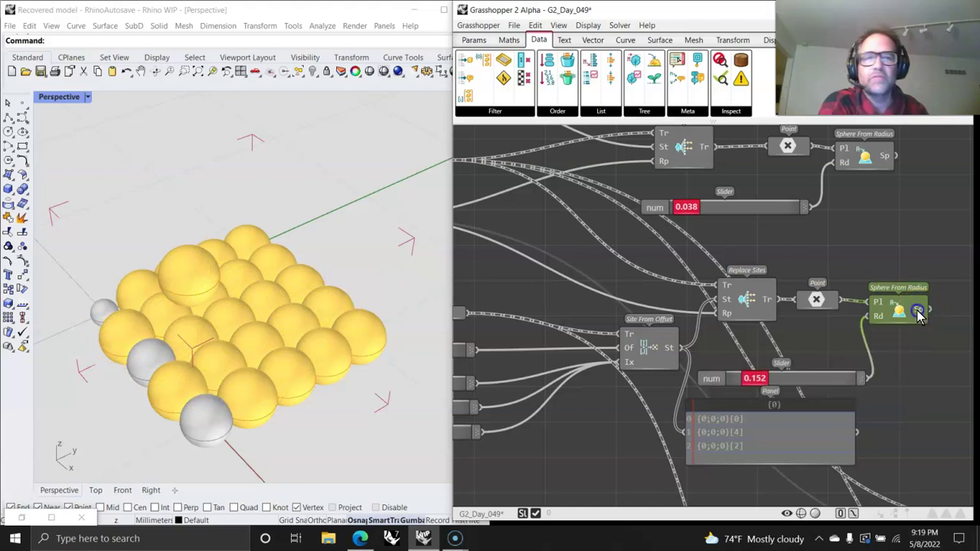
right_drag(284, 391, 294, 371)
right_drag(572, 412, 524, 392)
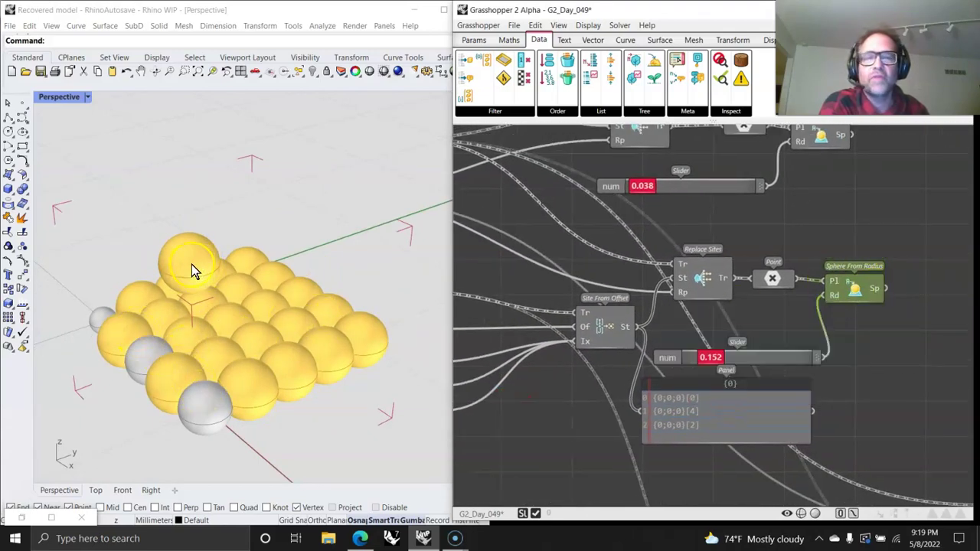
right_click(875, 288)
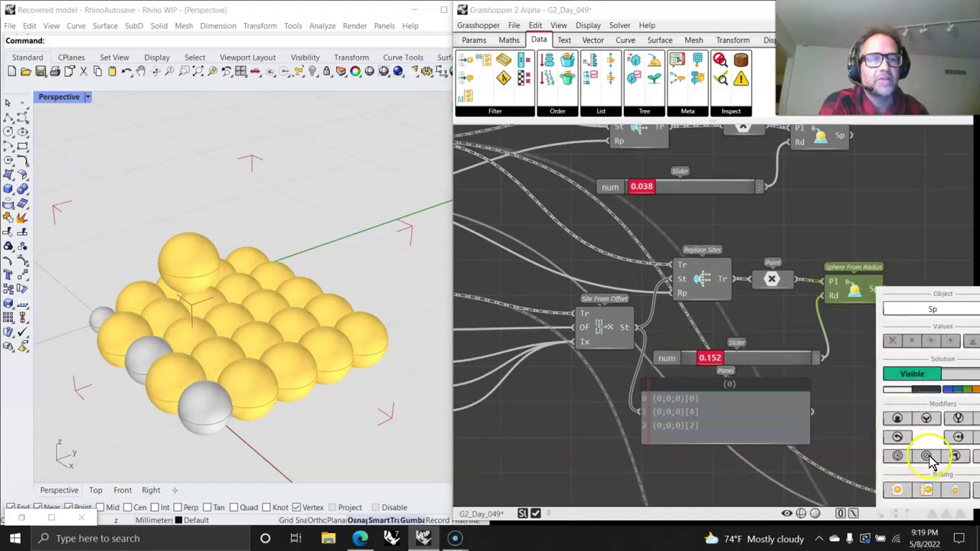
click(899, 490)
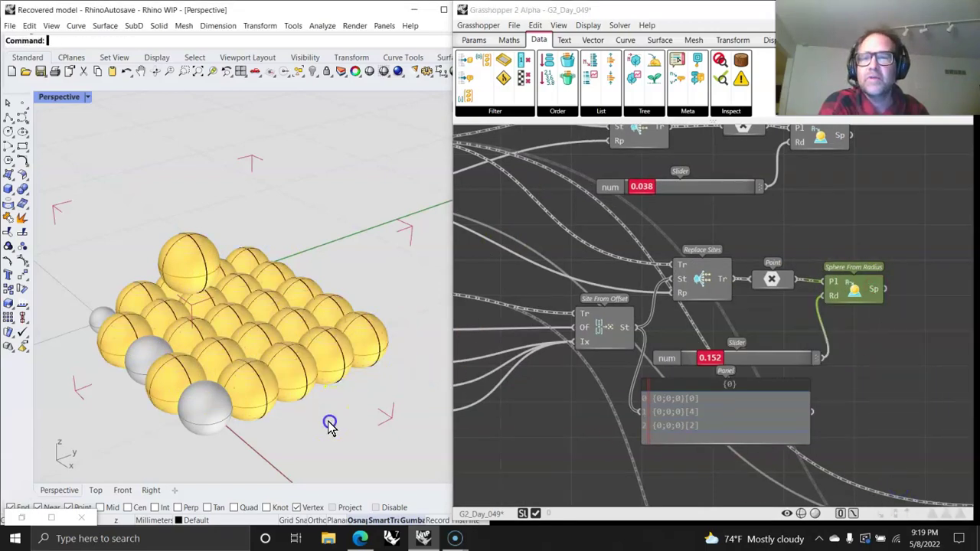
Select one of the overlapping baked spheres at the replacement point and move it straight up above the grid
click(212, 290)
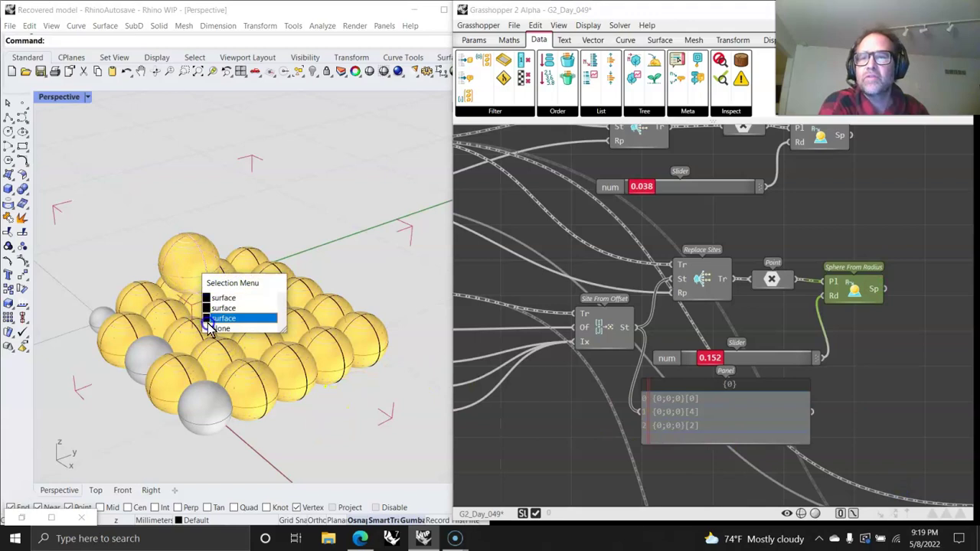
click(212, 298)
drag(187, 232, 187, 152)
Try moving another overlapping baked sphere away from the grid, and undo that move
click(213, 275)
drag(245, 280, 329, 248)
click(200, 273)
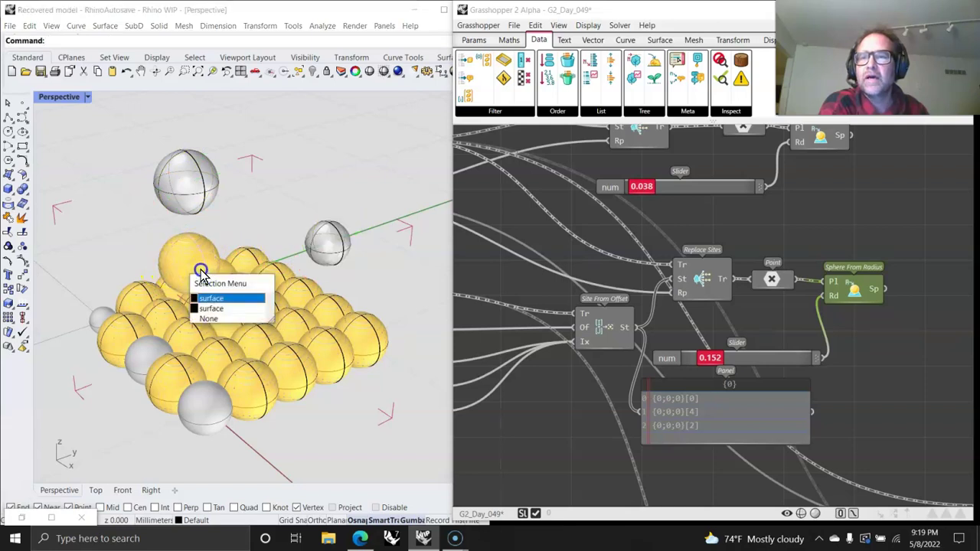
click(210, 300)
click(314, 262)
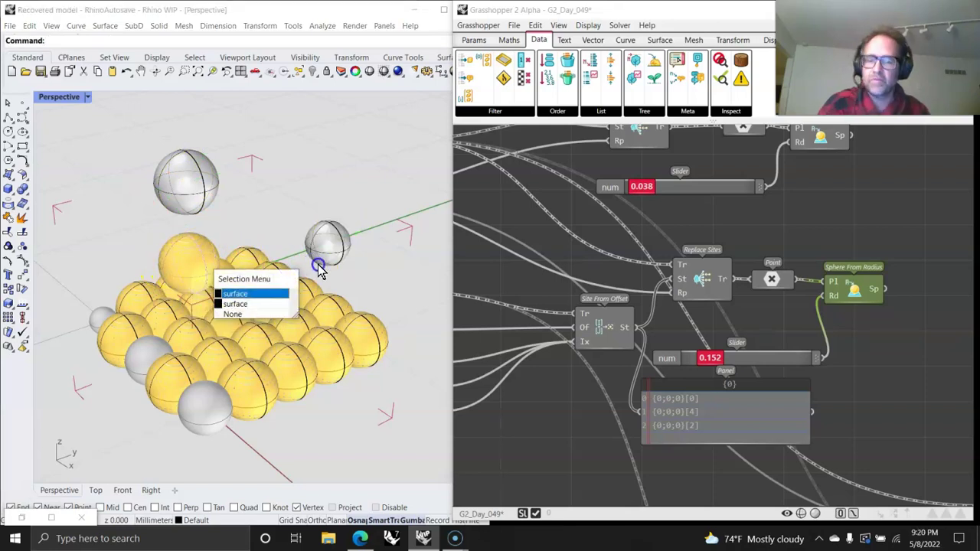
click(293, 91)
key(ctrl+z)
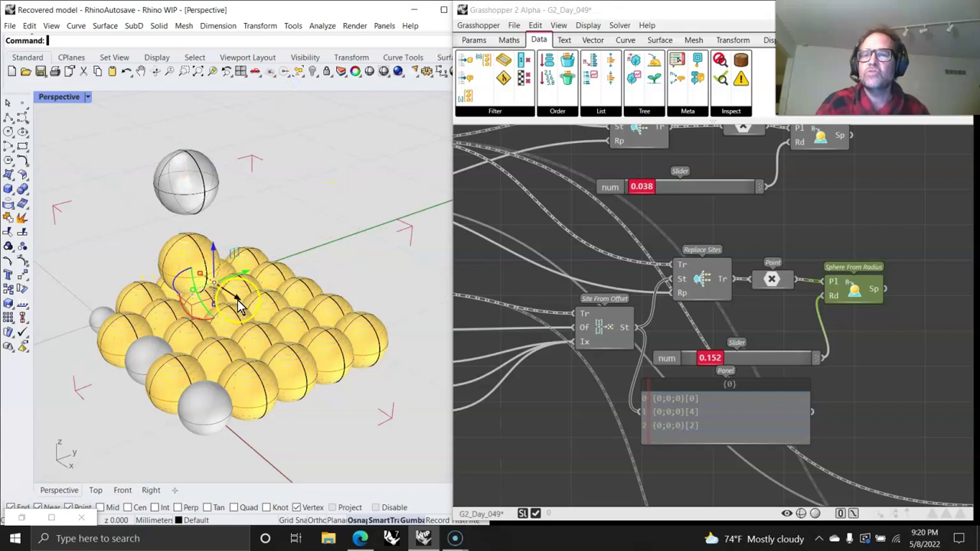
Separate two more overlapping baked spheres from the replacement point, placing them on opposite sides of the sphere grid
drag(238, 306, 212, 292)
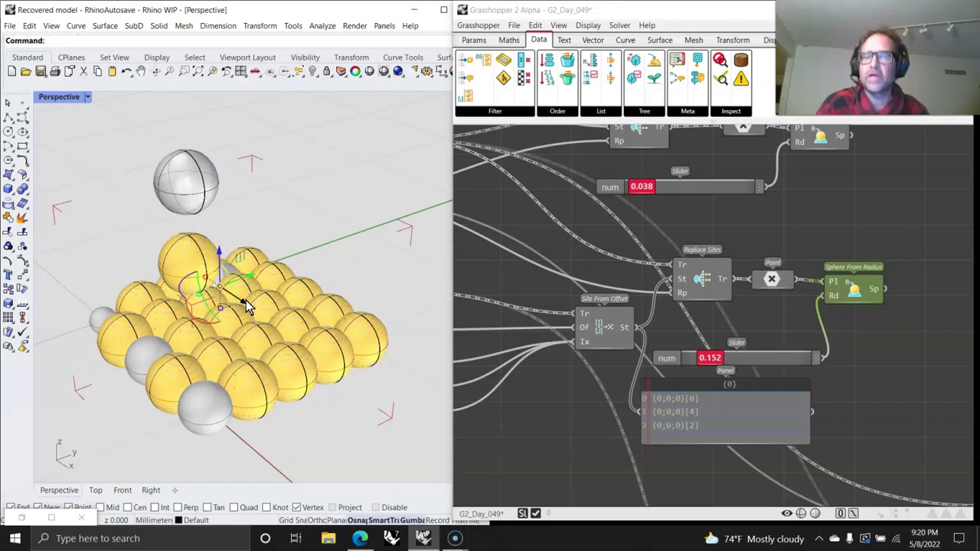
click(185, 259)
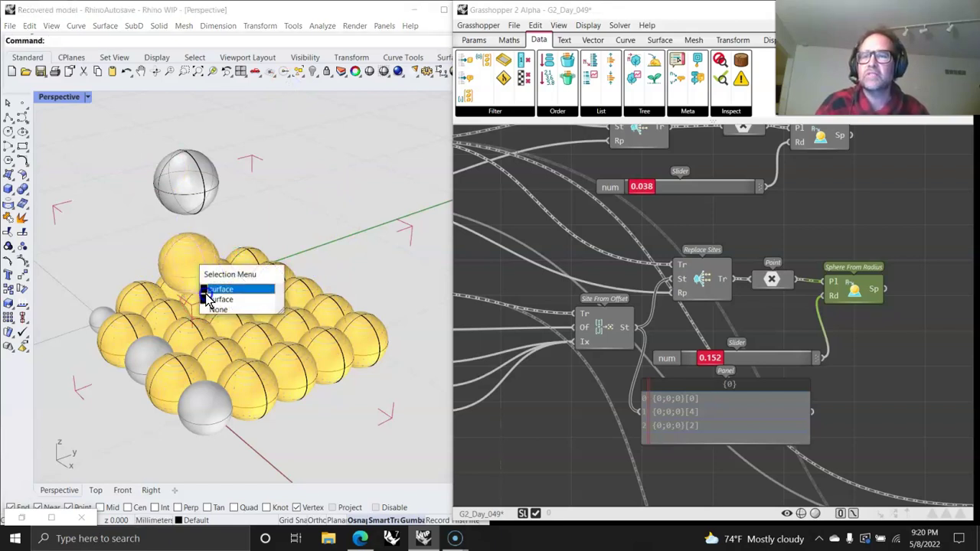
click(207, 292)
drag(260, 232, 305, 223)
click(200, 274)
drag(221, 256, 92, 304)
right_drag(217, 335, 259, 308)
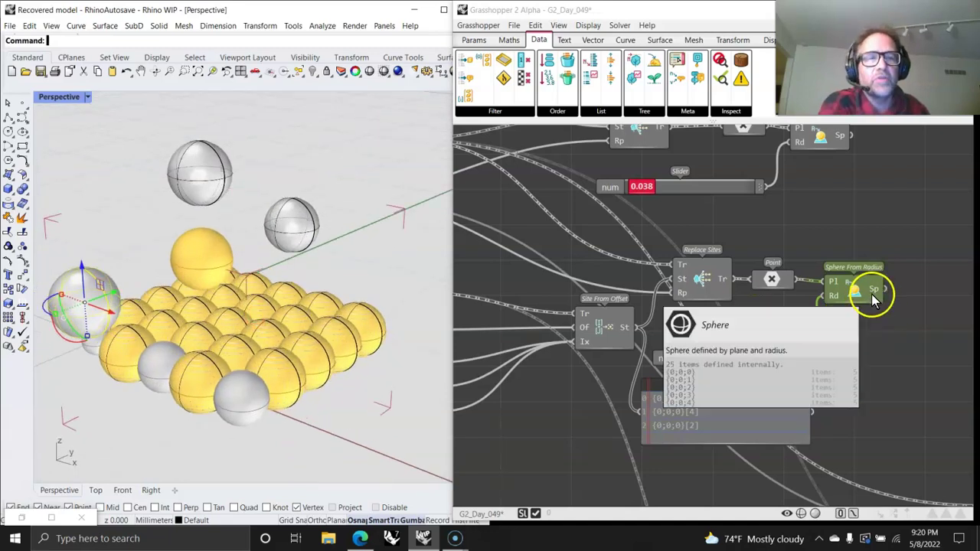
Reduce the lower sphere radius slider to 0.044 and delete all the baked spheres from the Rhino model
right_drag(767, 298, 747, 340)
drag(727, 350, 719, 348)
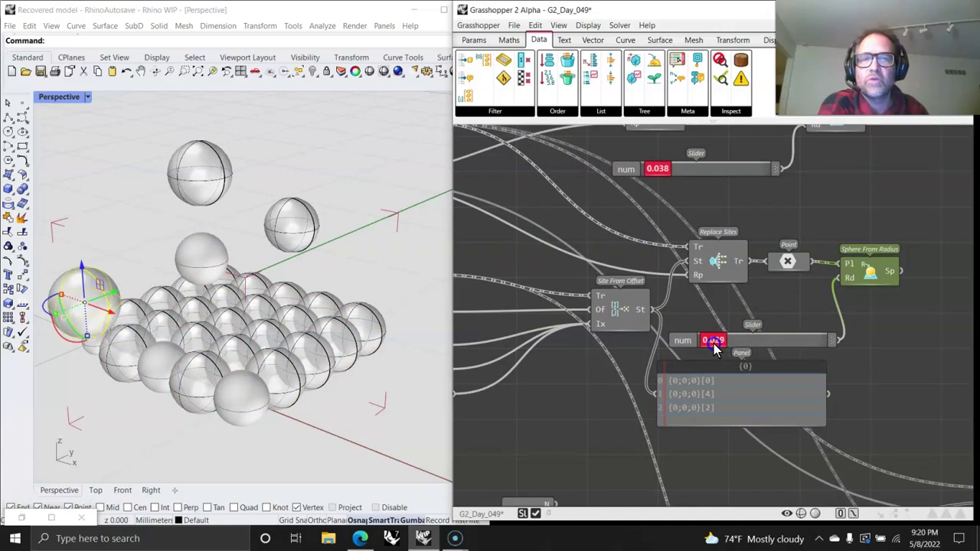
drag(404, 430, 36, 139)
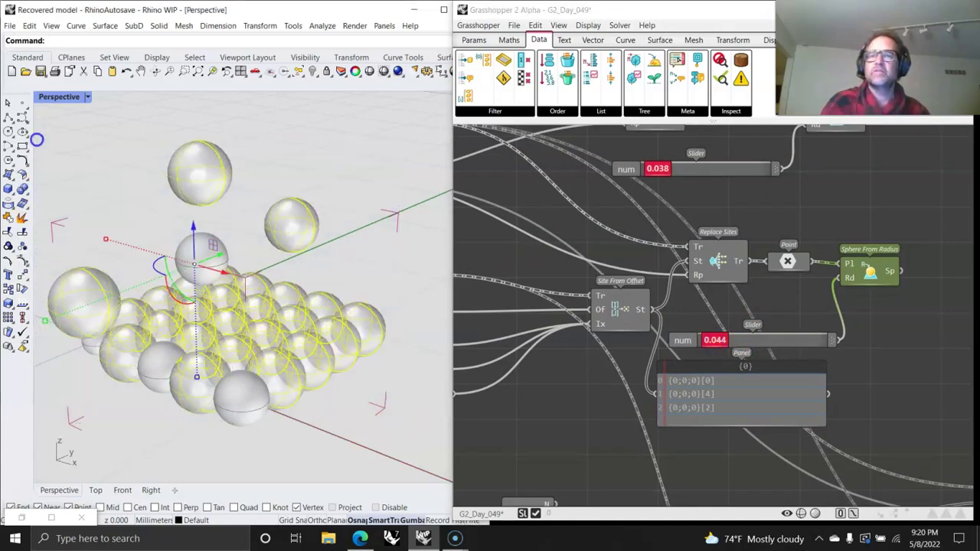
key(Delete)
click(169, 235)
Locate the Tree Topology component below the offset-site example and highlight its connections
right_drag(502, 411, 579, 328)
right_drag(858, 320, 770, 321)
click(866, 217)
right_drag(630, 335, 733, 286)
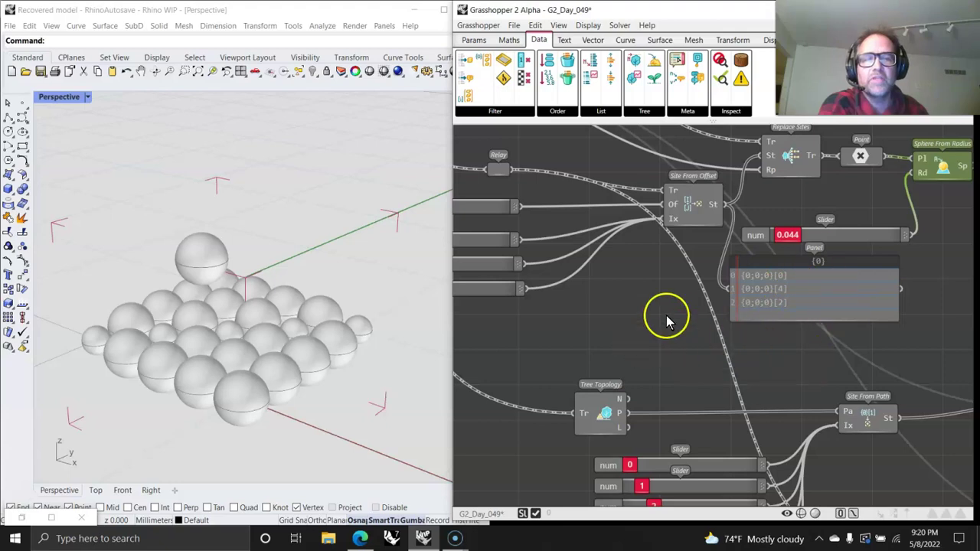
scroll(700, 222, down, 3)
scroll(671, 245, up, 4)
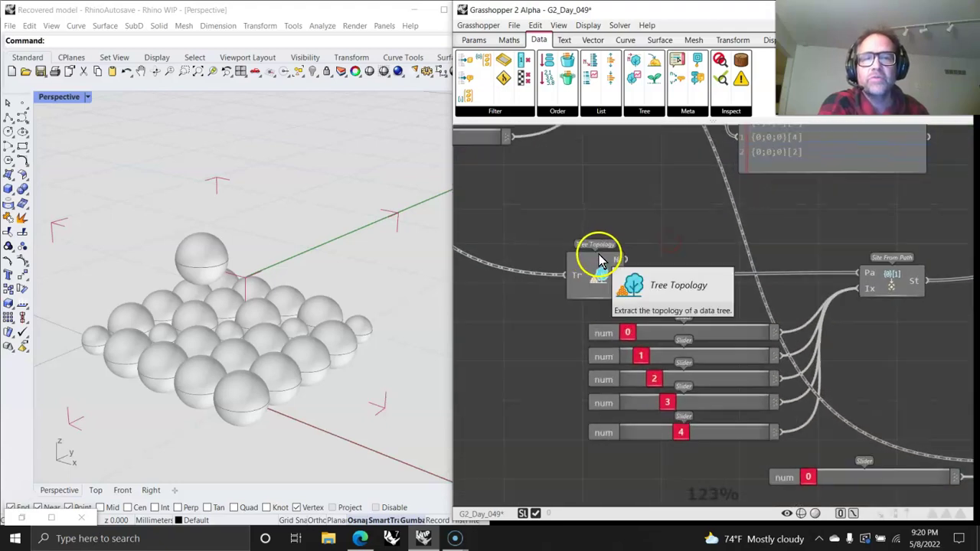
scroll(599, 261, up, 1)
click(601, 280)
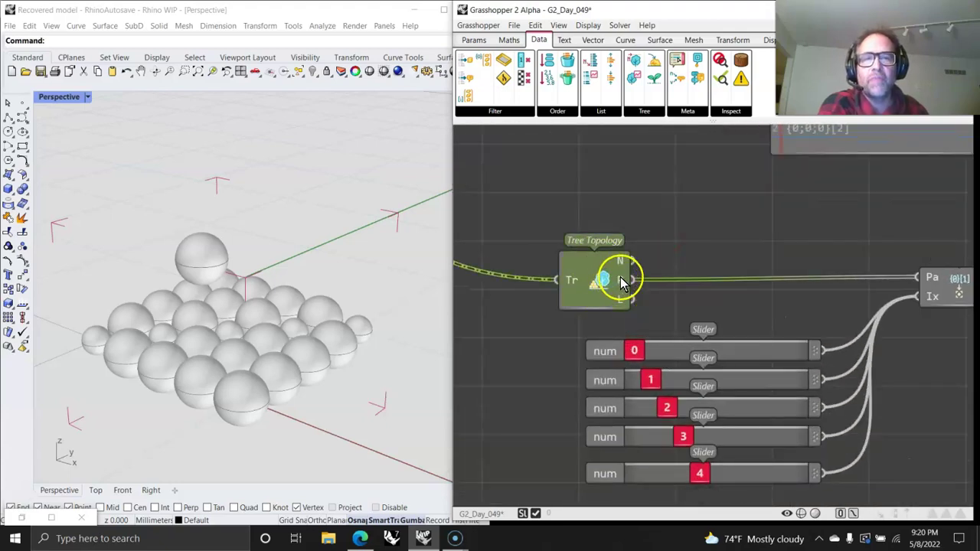
Trace the Tree Topology paths and the index sliders 0 to 4 feeding Site From Path, and inspect its path input
right_drag(787, 280, 626, 228)
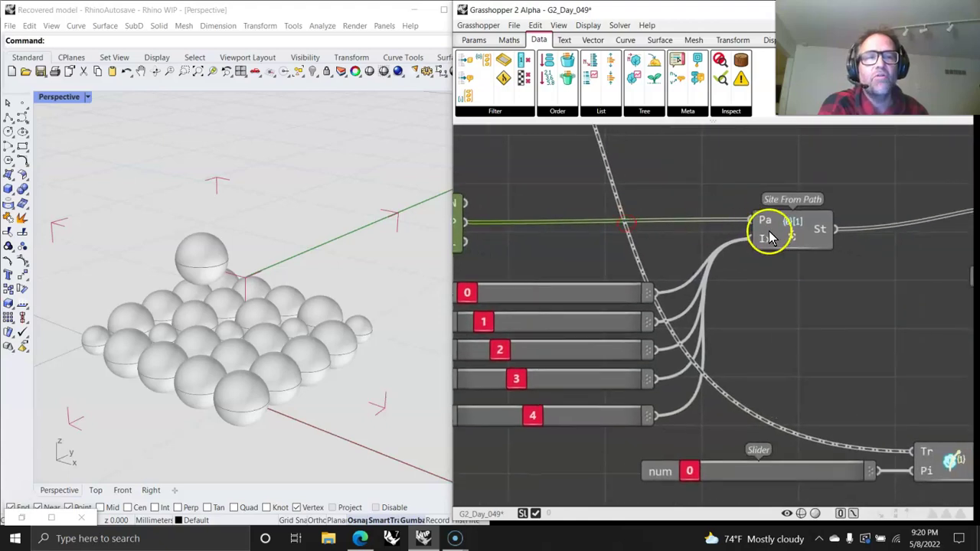
right_drag(590, 356, 687, 327)
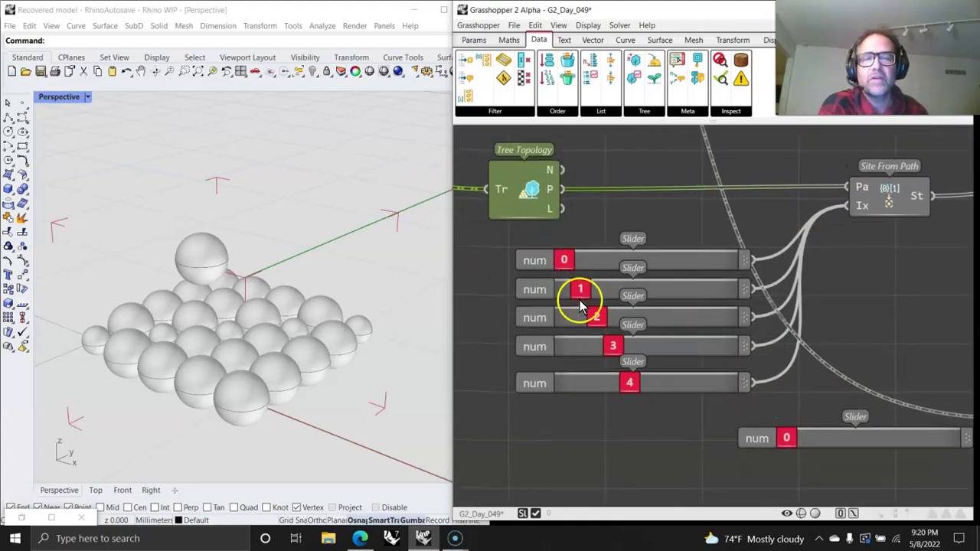
right_drag(854, 318, 616, 373)
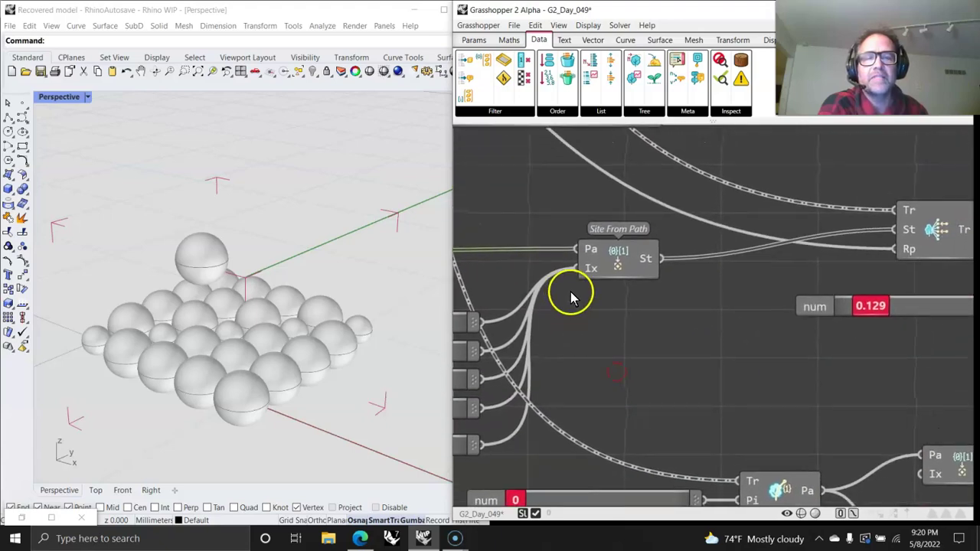
right_drag(590, 253, 718, 280)
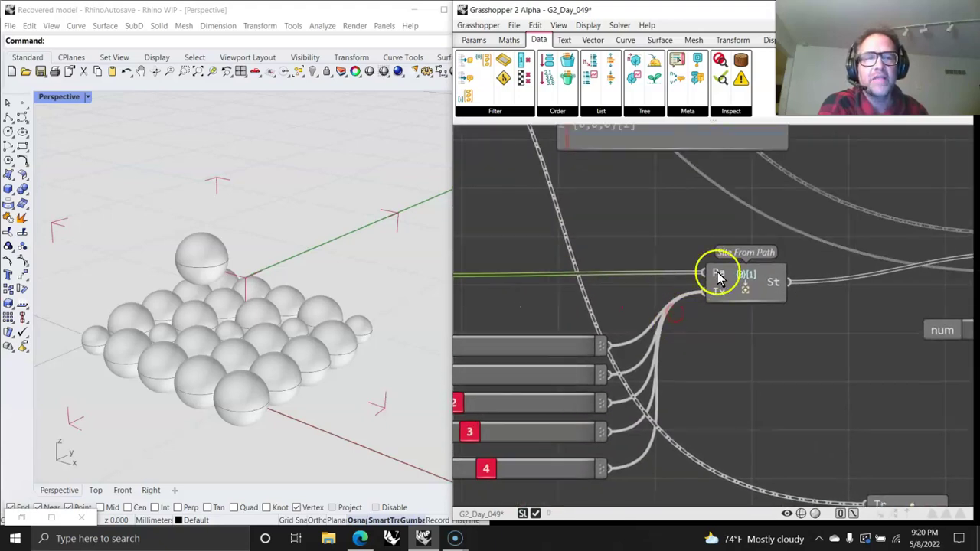
mouse_move(720, 278)
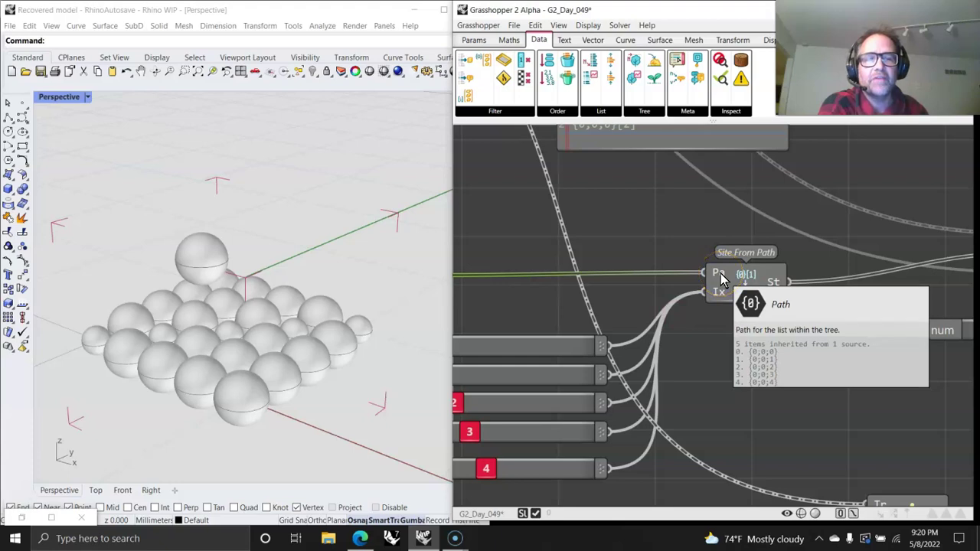
right_drag(509, 457, 638, 399)
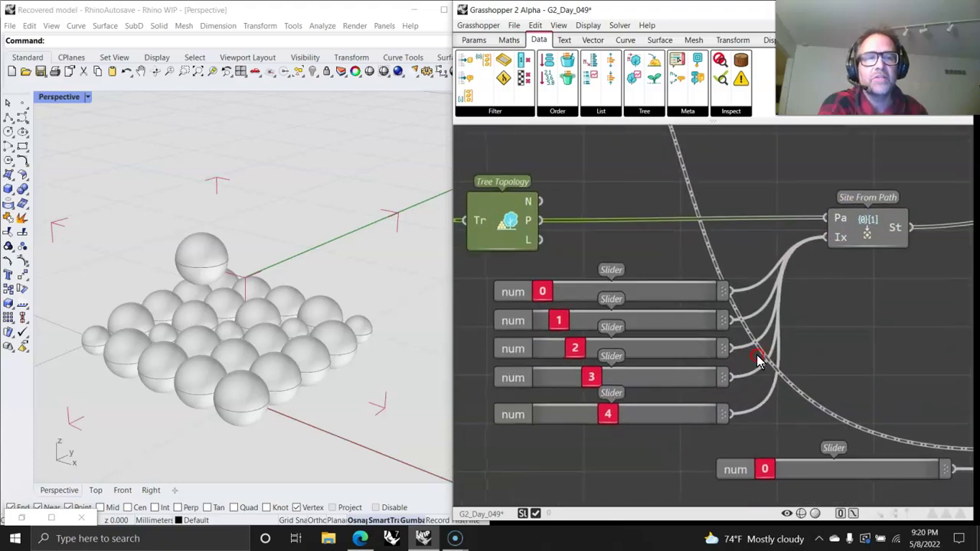
mouse_move(843, 226)
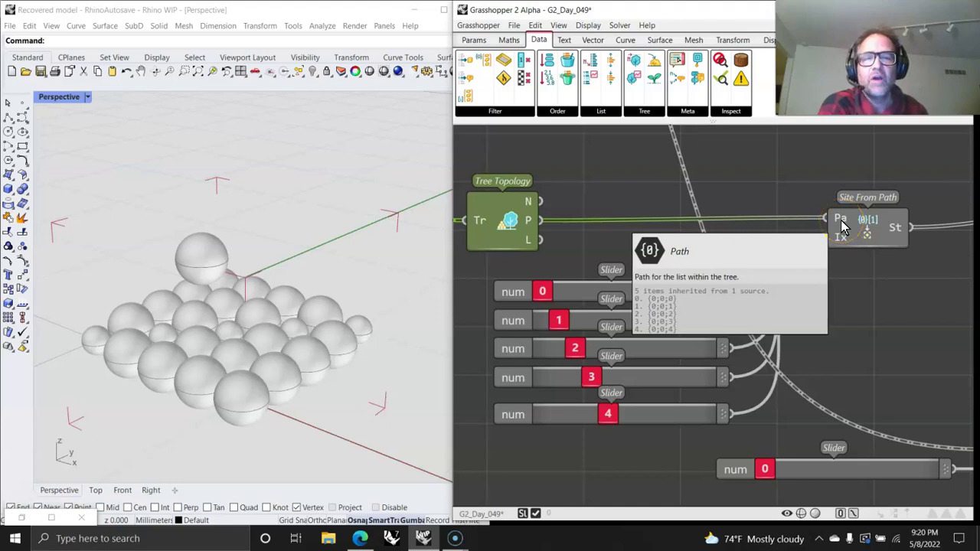
Highlight the spheres from the path-based Replace Sites and set their radius slider to 0.122
right_drag(840, 291, 523, 385)
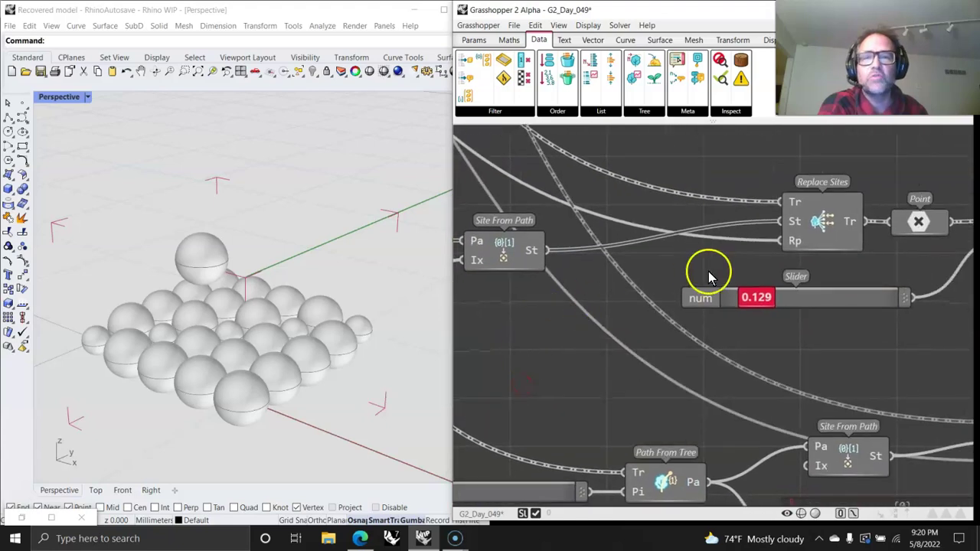
click(833, 224)
right_drag(851, 364, 642, 373)
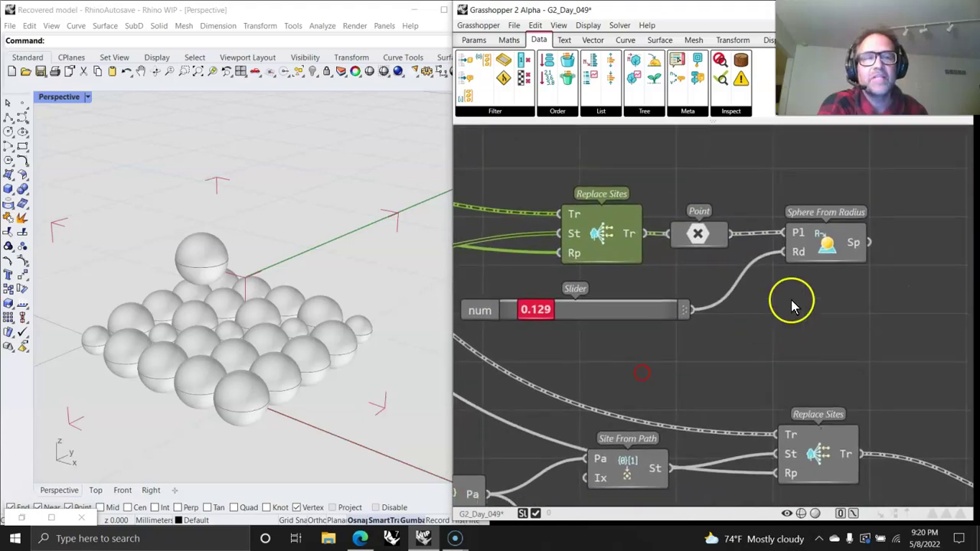
click(836, 237)
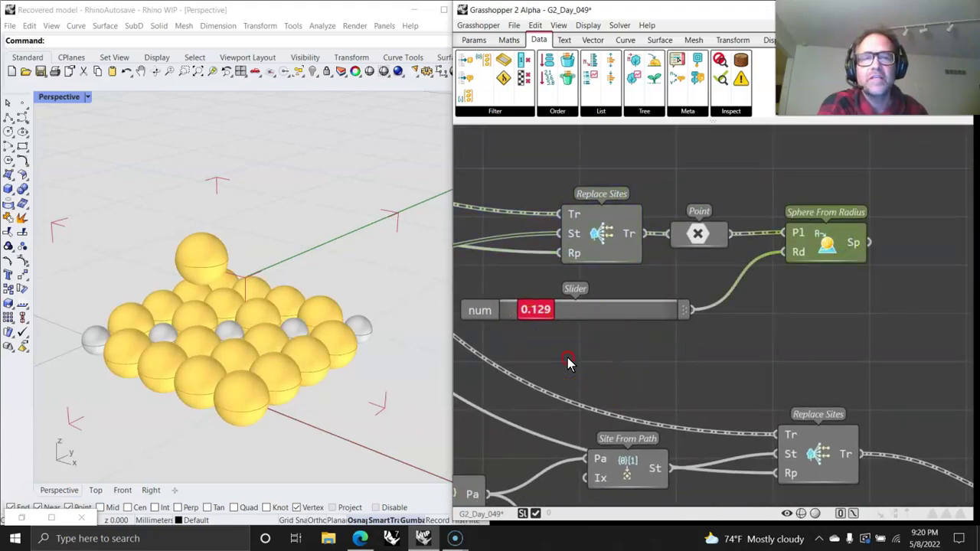
right_drag(568, 358, 640, 361)
drag(616, 316, 616, 316)
Examine how the index sliders 0 to 4 pair with the paths and compare them with the replaced diagonal spheres
right_drag(505, 382, 704, 344)
right_drag(575, 337, 770, 300)
right_drag(560, 400, 656, 404)
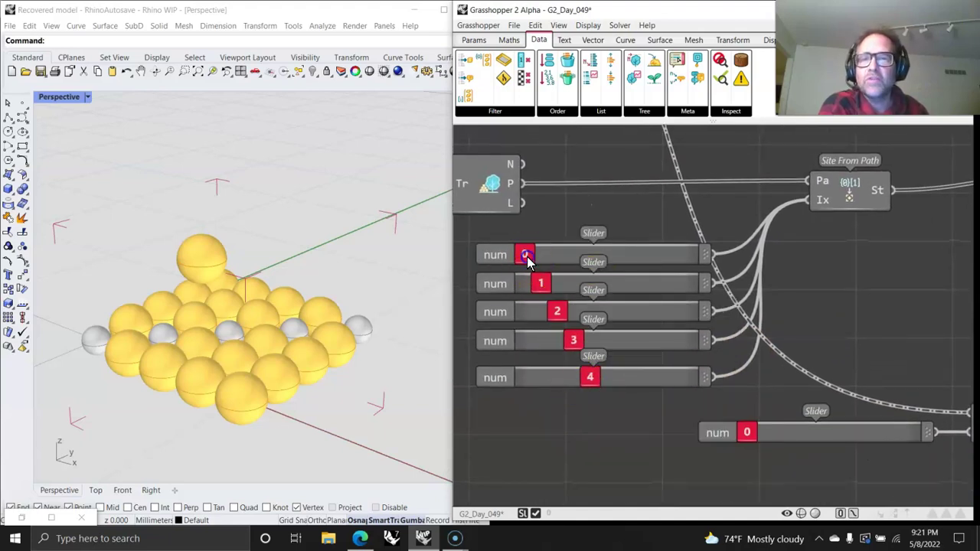
drag(533, 260, 574, 344)
right_drag(632, 310, 595, 324)
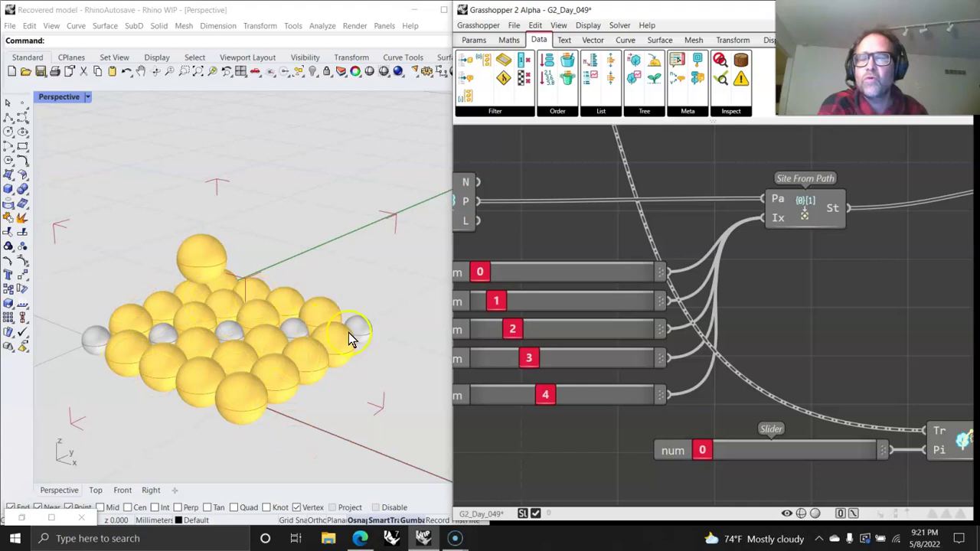
right_drag(887, 349, 579, 335)
right_drag(843, 329, 897, 305)
right_drag(579, 311, 764, 320)
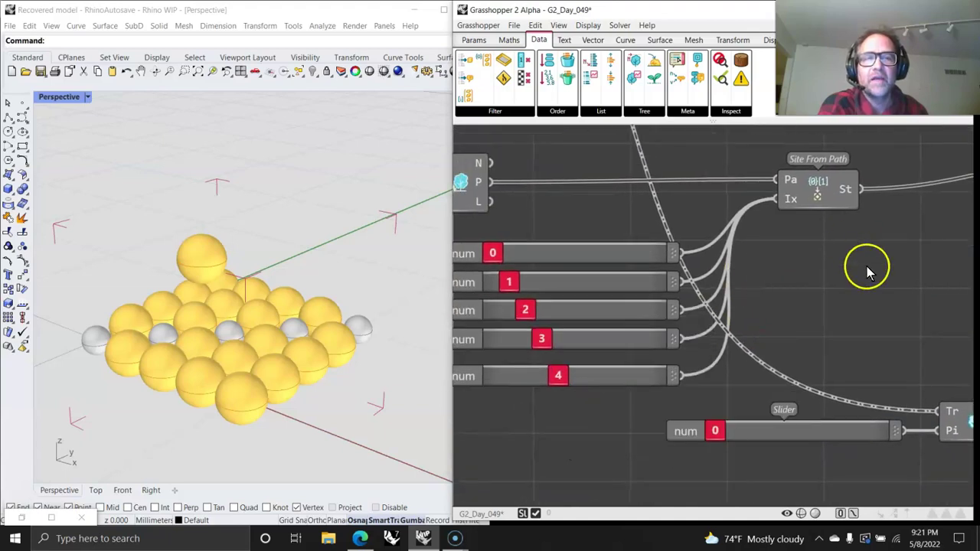
Inspect the sites and replacement inputs of the path-based Replace Sites and the resulting sphere output
right_drag(869, 269, 669, 298)
mouse_move(814, 220)
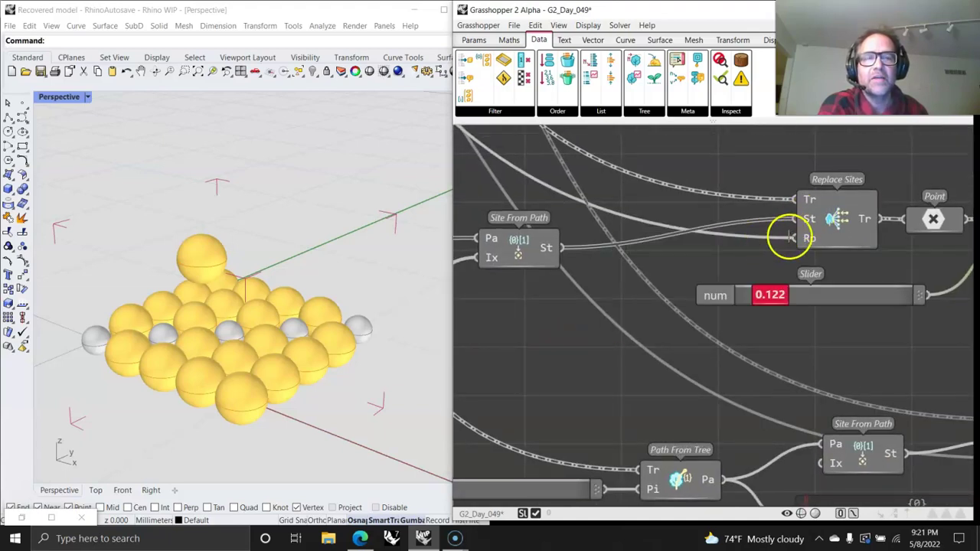
mouse_move(811, 241)
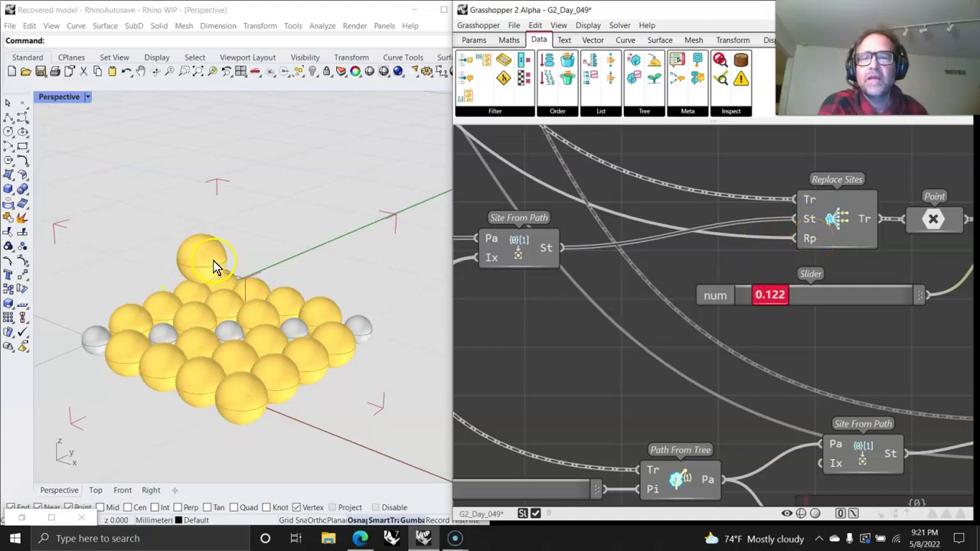
right_drag(775, 273, 495, 308)
mouse_move(825, 270)
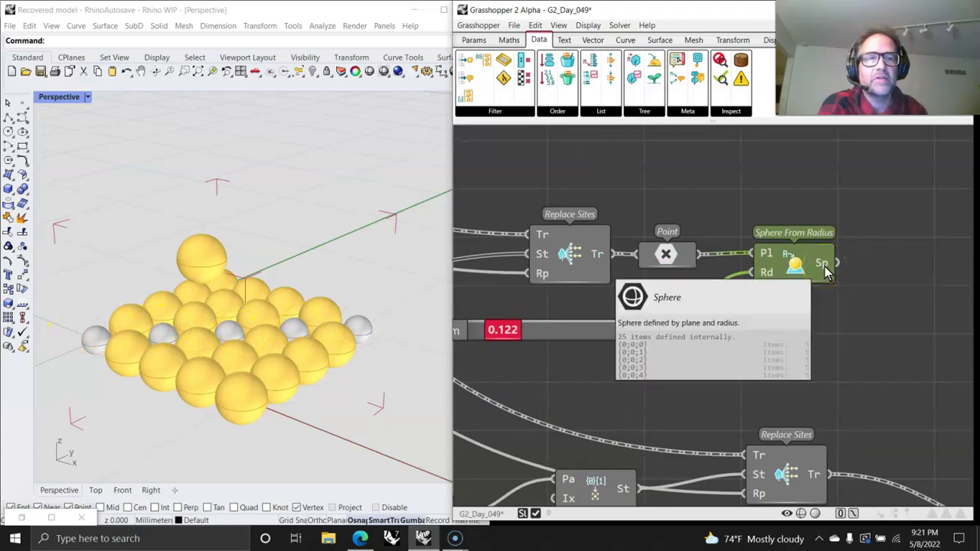
click(150, 264)
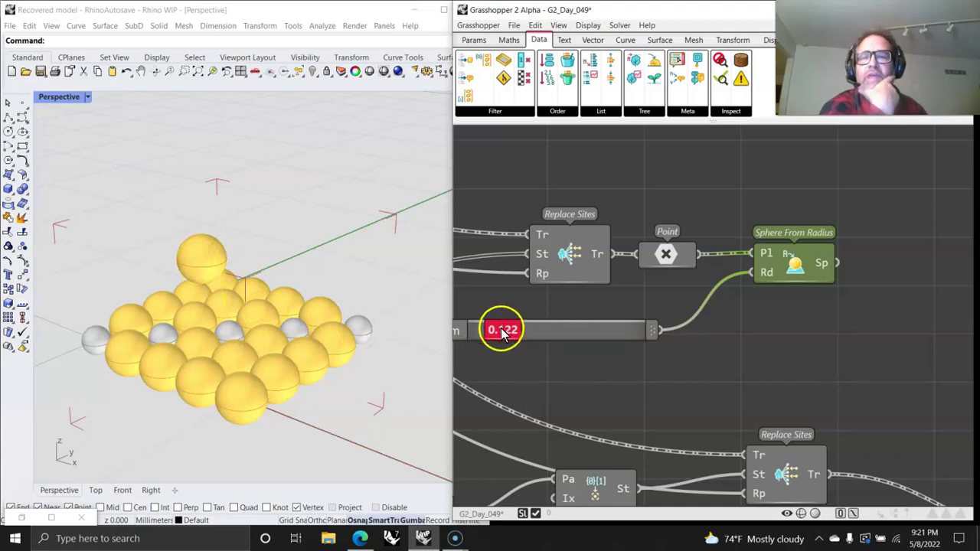
right_drag(505, 375, 632, 344)
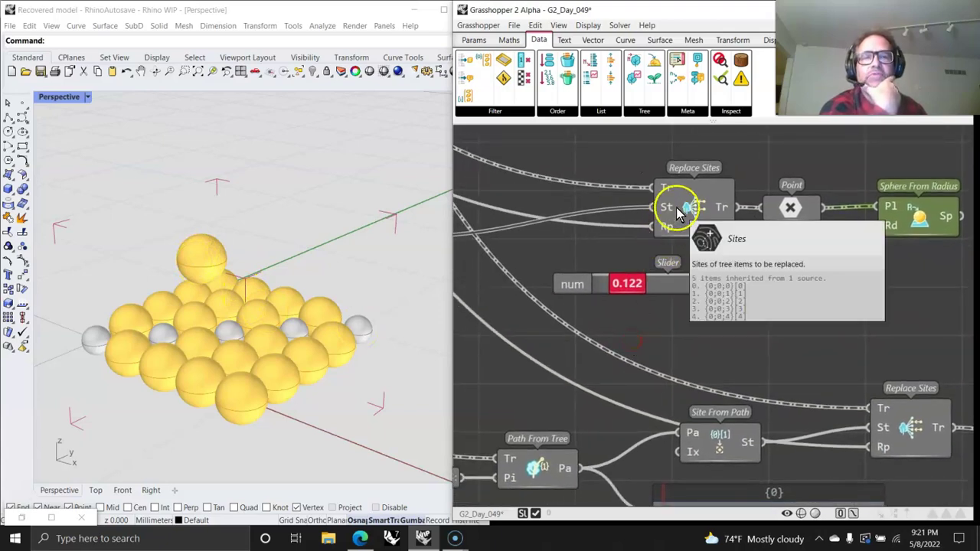
right_drag(652, 325, 717, 245)
Clear the component selection and place a Tree Length component on the canvas below Path From Tree
scroll(691, 286, down, 2)
scroll(691, 282, down, 2)
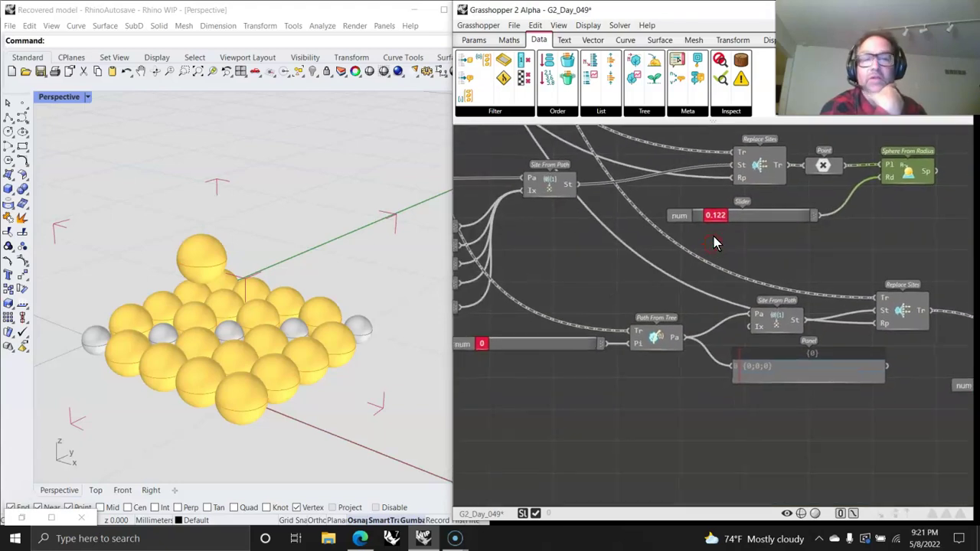
scroll(714, 237, down, 1)
right_drag(661, 292, 661, 255)
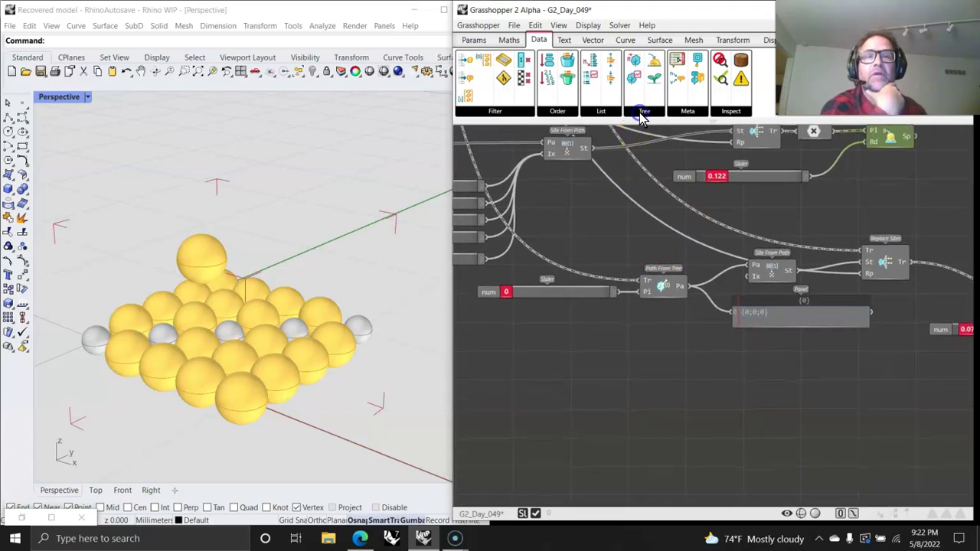
click(663, 203)
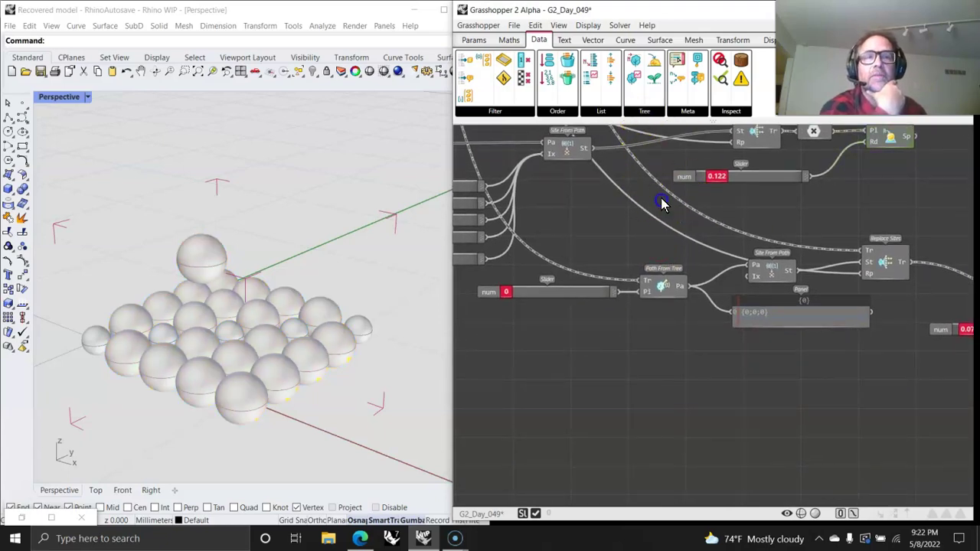
click(645, 117)
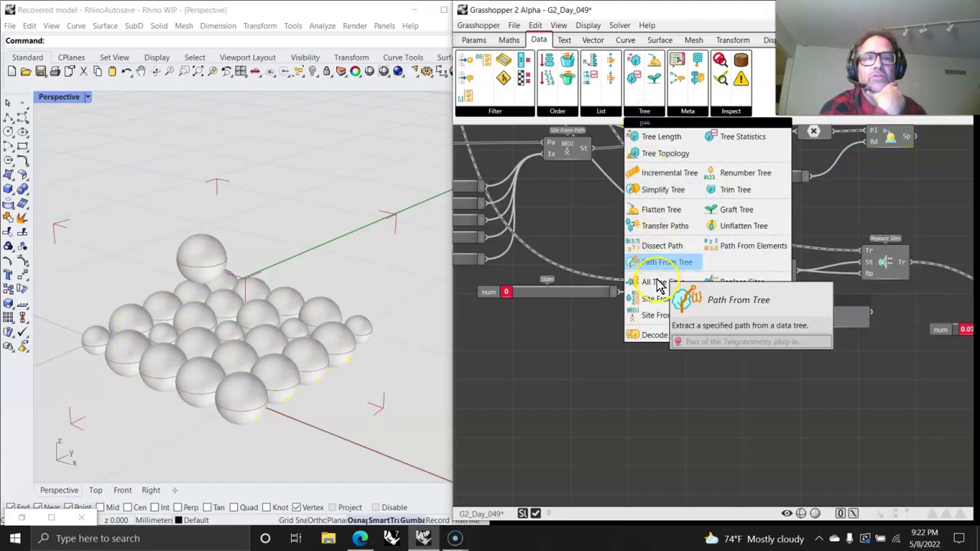
click(651, 145)
drag(653, 143, 653, 376)
Open the help page for Tree Length and fit its window beside the Grasshopper canvas
right_click(660, 376)
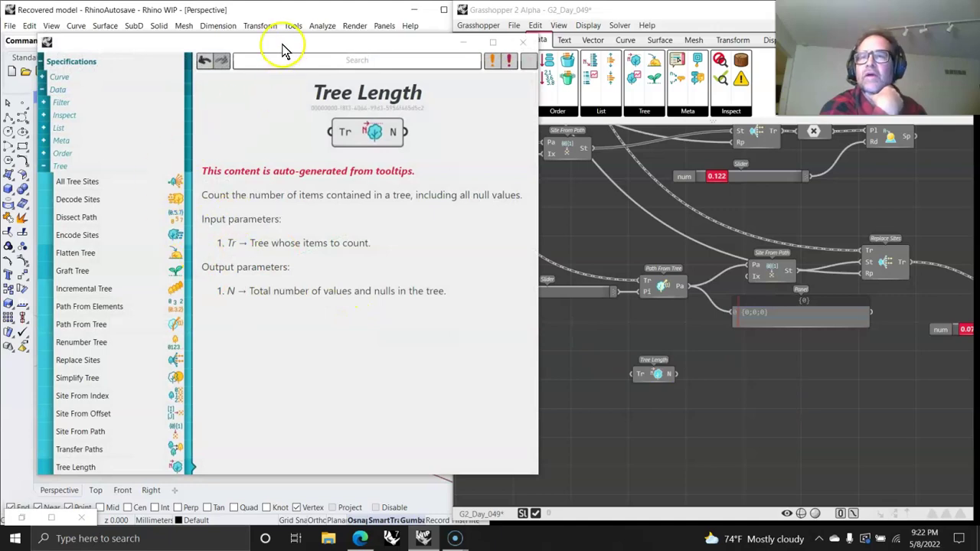
drag(282, 51, 246, 21)
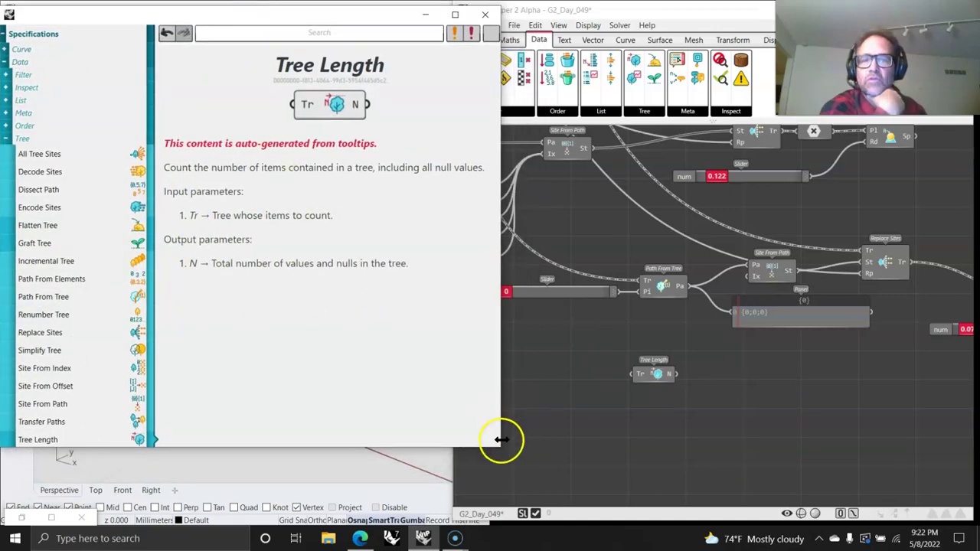
drag(497, 446, 444, 523)
Browse the Tree component help pages, including Graft Tree, Path From Elements and Tree Topology
click(36, 243)
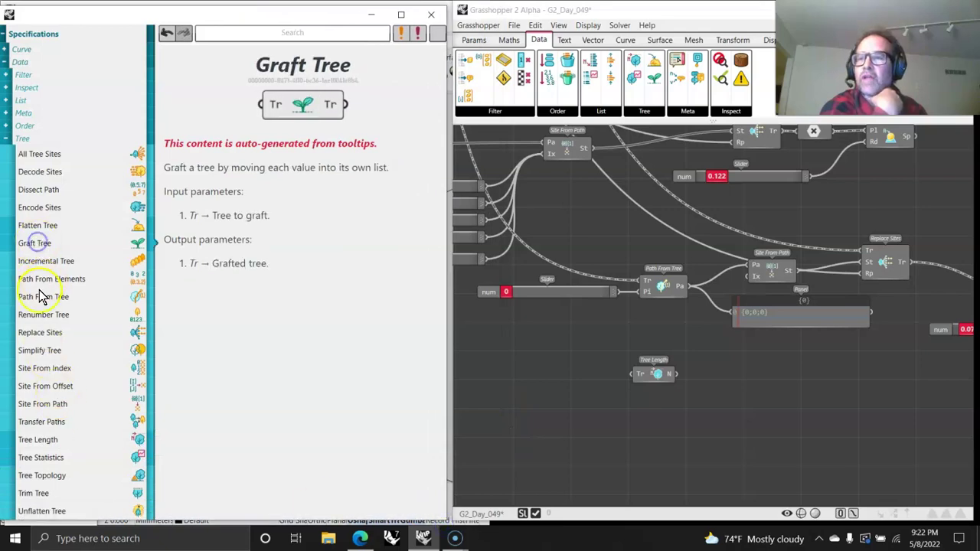
click(31, 336)
click(44, 281)
scroll(37, 344, down, 2)
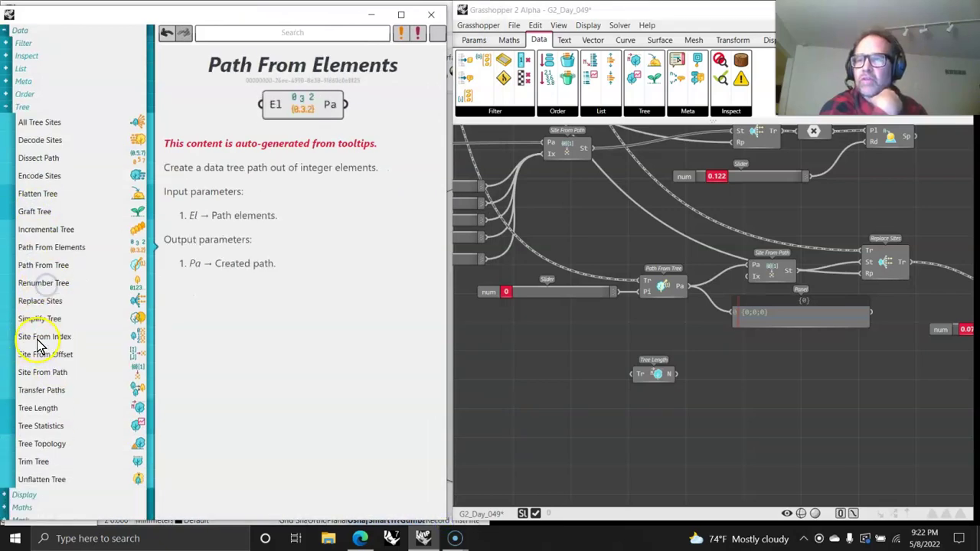
click(46, 412)
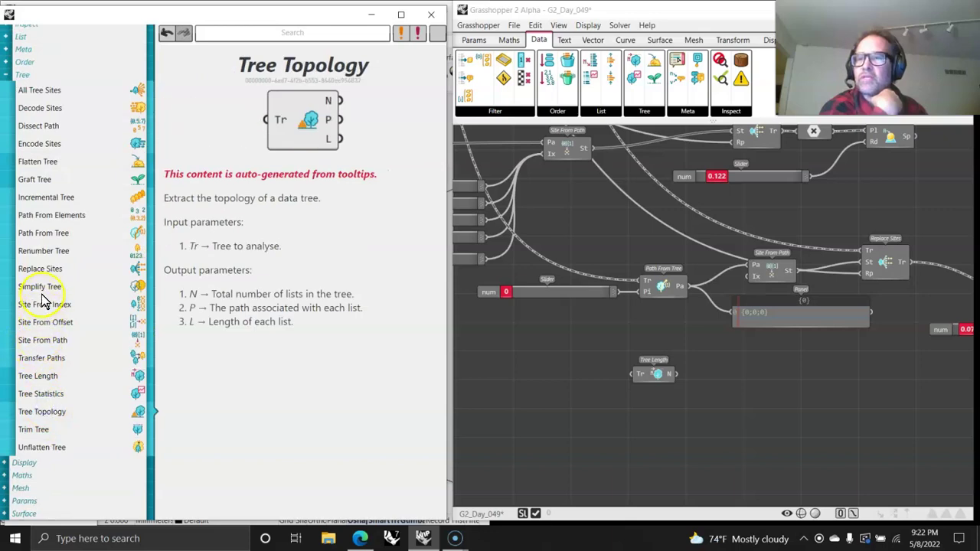
View the Site From Path help page, close the help window and select Path From Tree on the canvas
click(43, 342)
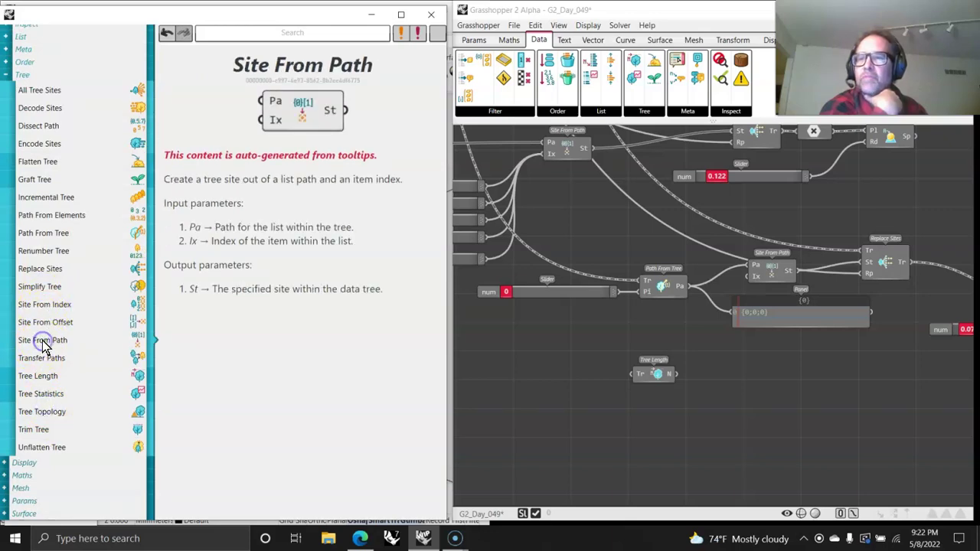
click(432, 15)
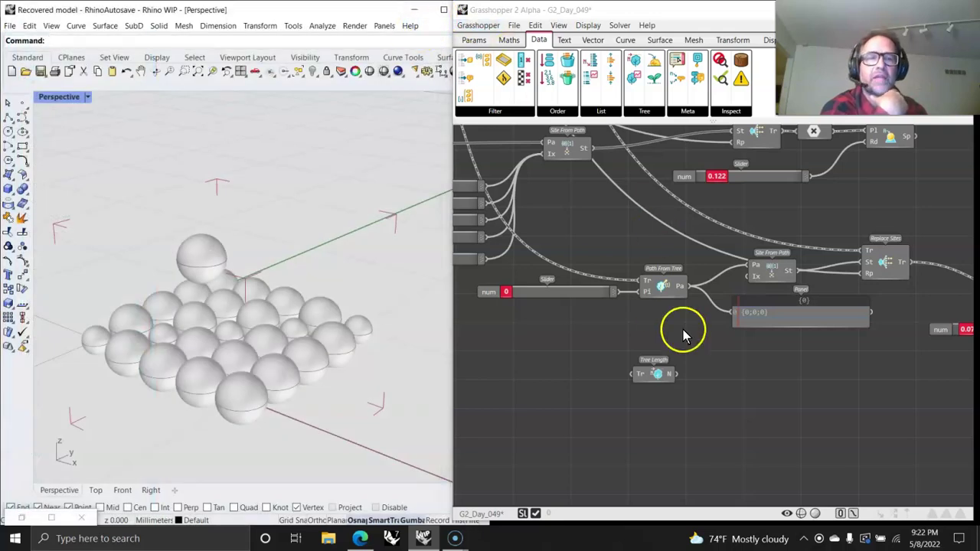
drag(666, 298, 662, 295)
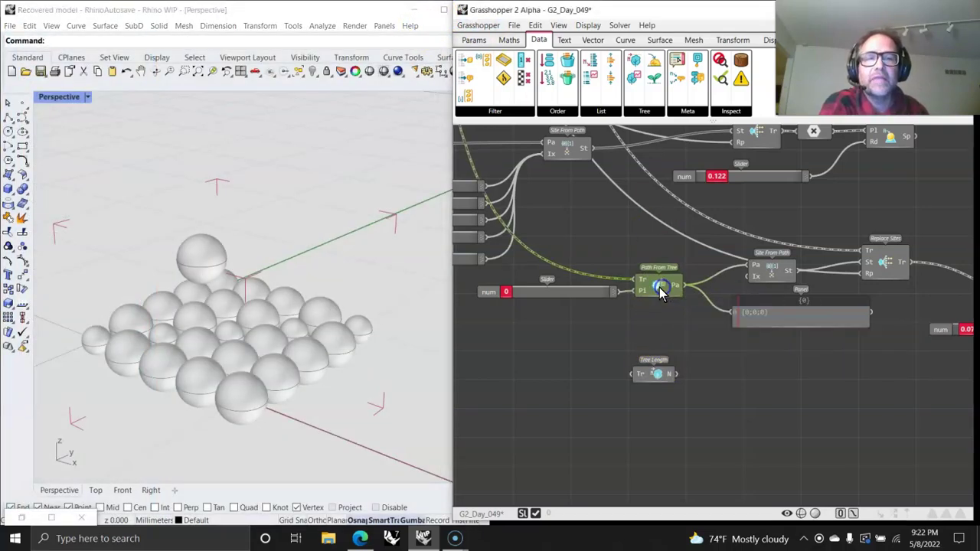
Set the radius of the path-based sphere grid to 0.144 and inspect its Sphere output data and geometry
right_drag(947, 350, 805, 345)
right_drag(934, 295, 792, 300)
click(856, 307)
shift+click(711, 332)
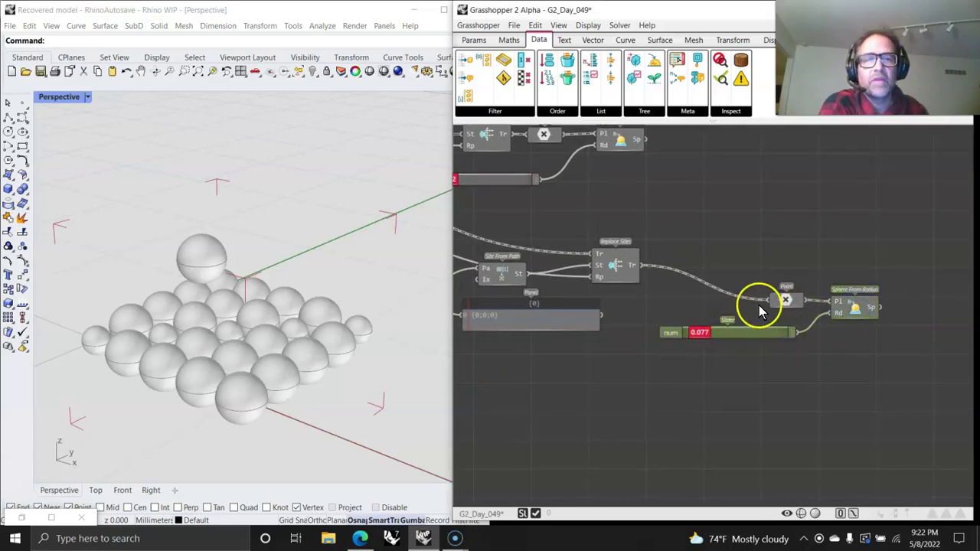
drag(695, 332, 703, 332)
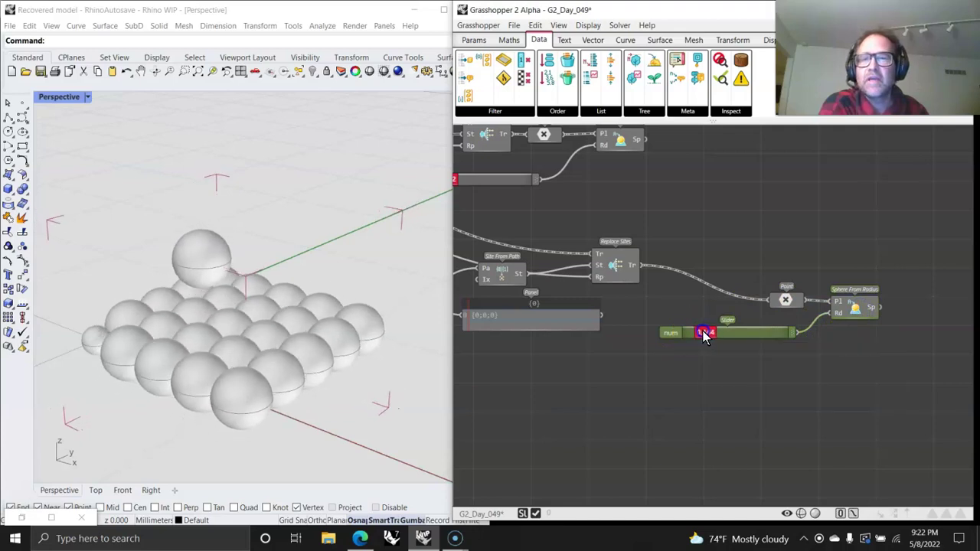
click(864, 304)
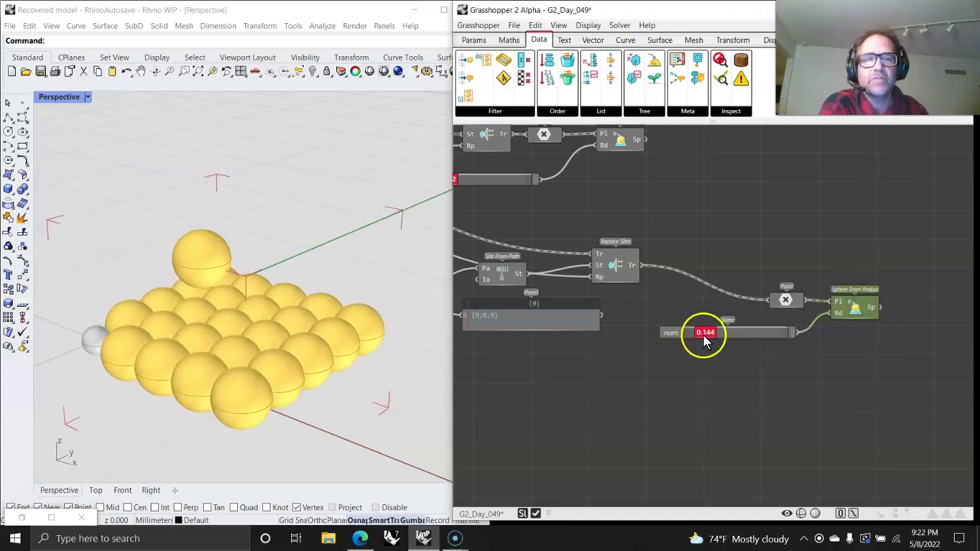
mouse_move(871, 309)
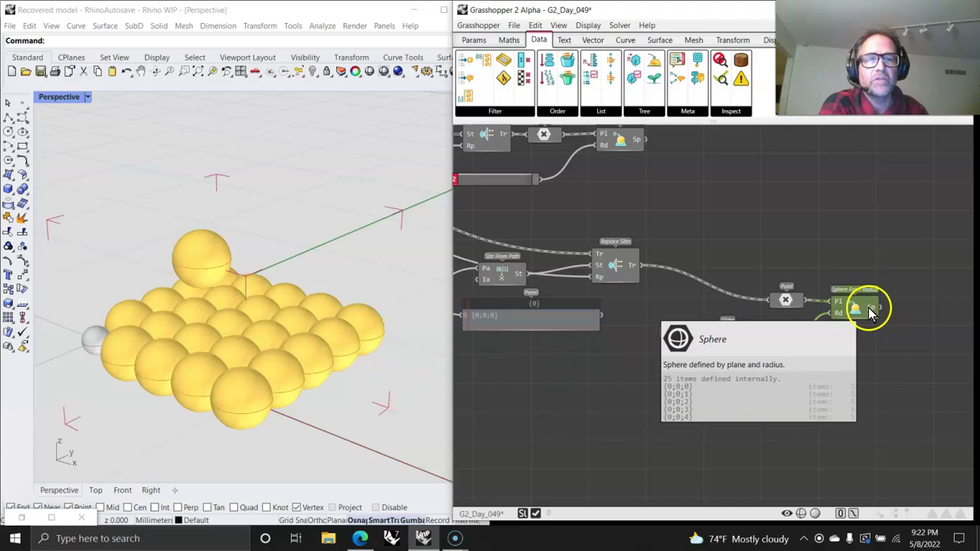
mouse_move(234, 367)
right_down()
mouse_move(243, 394)
mouse_move(223, 362)
right_up()
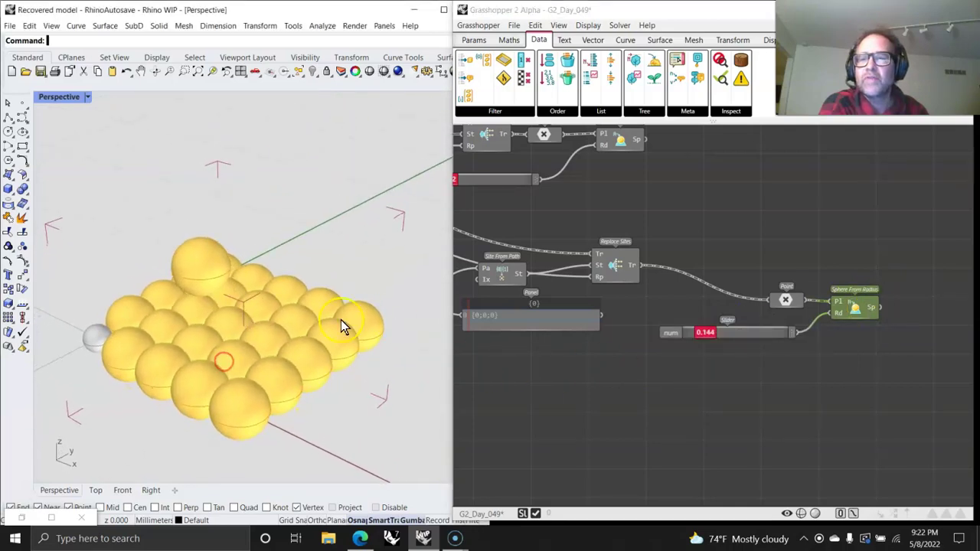
Try value 4 on the slider feeding Path From Tree and return it to 0
right_drag(516, 282, 728, 286)
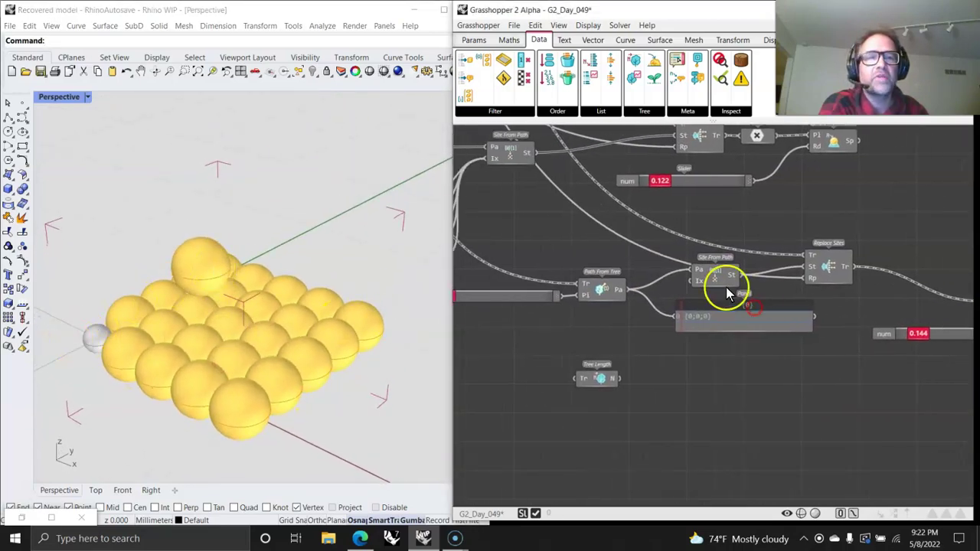
right_drag(558, 334, 699, 319)
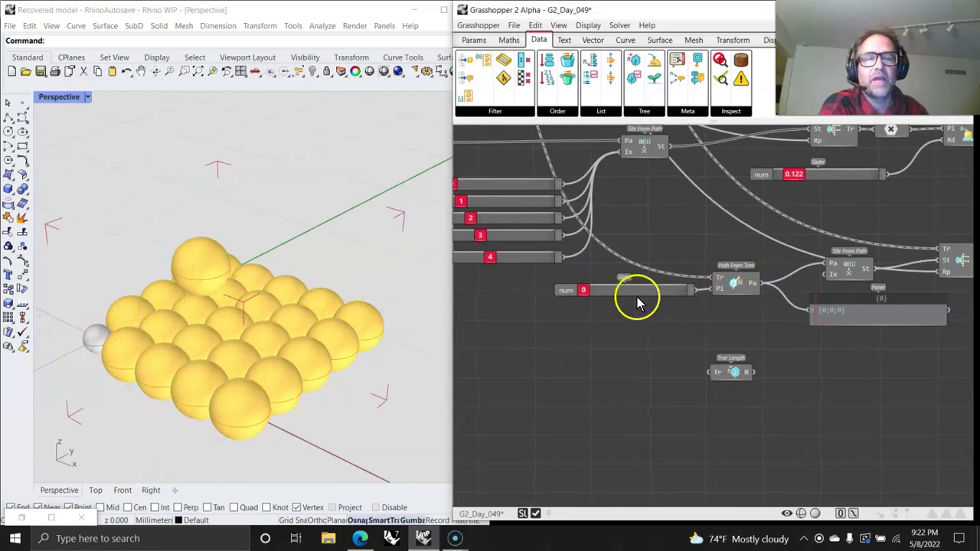
drag(586, 291, 624, 294)
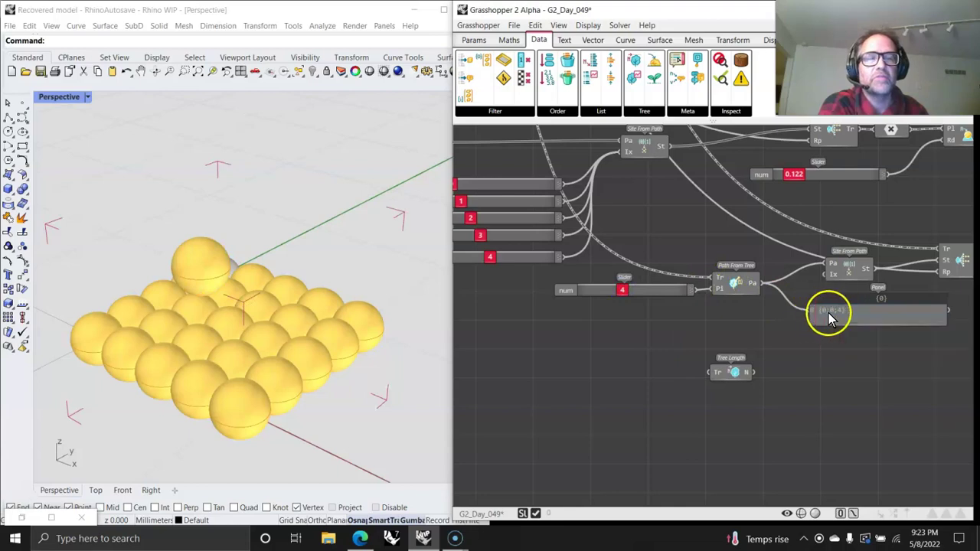
drag(622, 291, 582, 300)
Reduce the sphere radius slider of the path-based Replace Sites branch so its spheres shrink again
right_drag(825, 376, 671, 393)
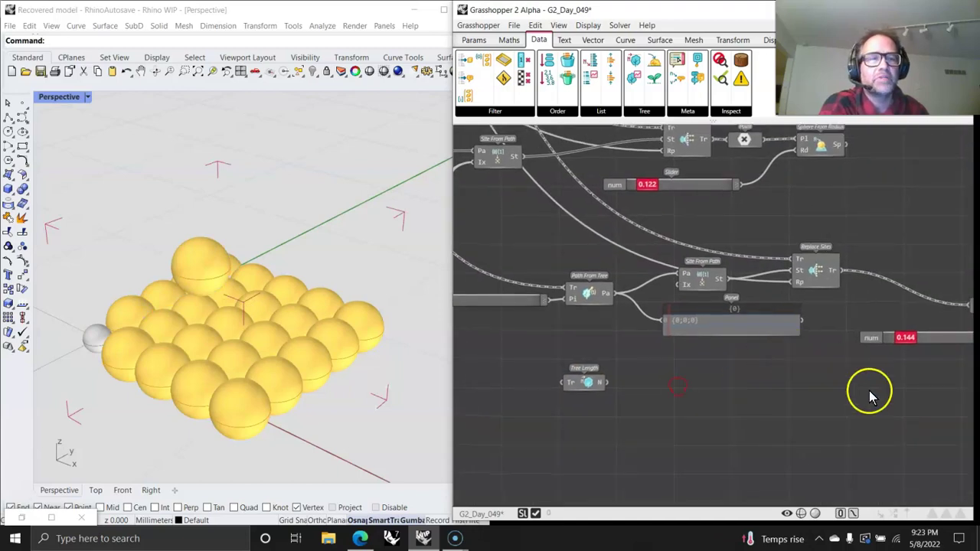
right_drag(868, 393, 699, 409)
drag(731, 346, 726, 346)
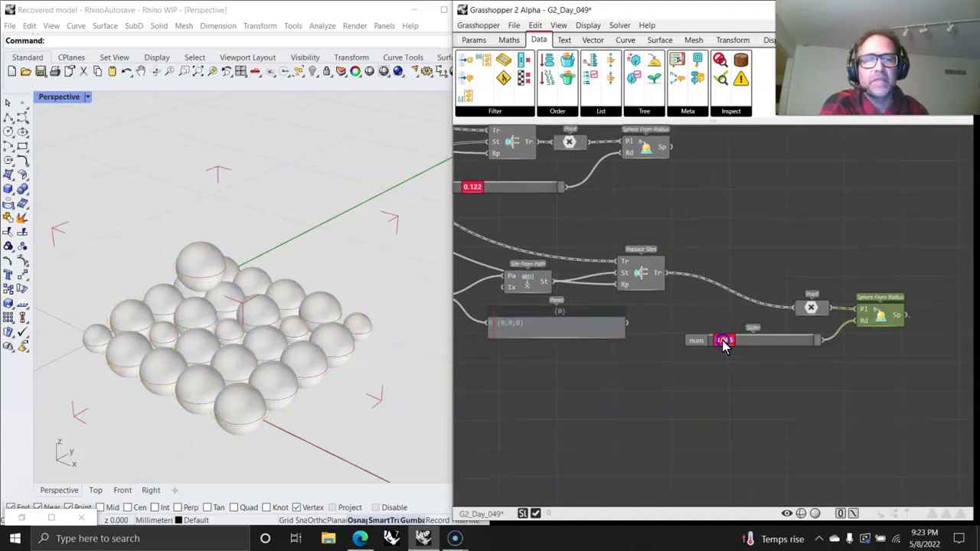
Review the upstream definition, including the List Length and Division chain, Site From Index and Point XYZ inputs
scroll(735, 344, down, 8)
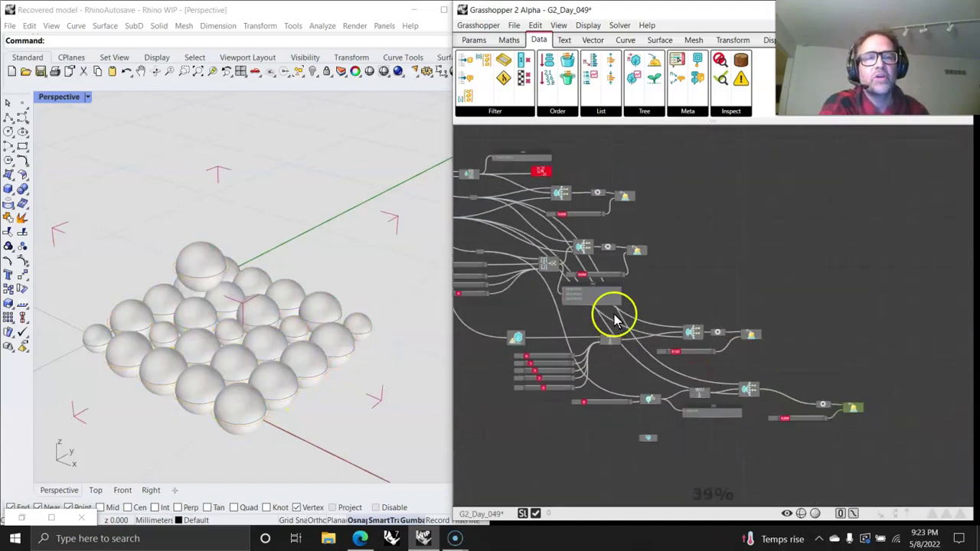
scroll(635, 267, up, 5)
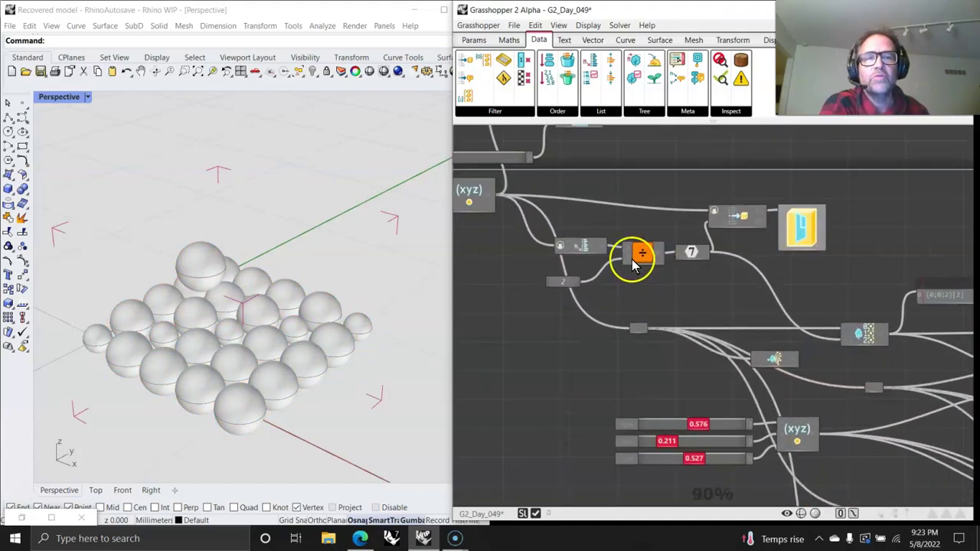
right_drag(634, 258, 718, 332)
click(668, 197)
mouse_move(523, 238)
mouse_down()
mouse_move(533, 235)
mouse_move(523, 241)
mouse_up()
right_drag(691, 316, 520, 183)
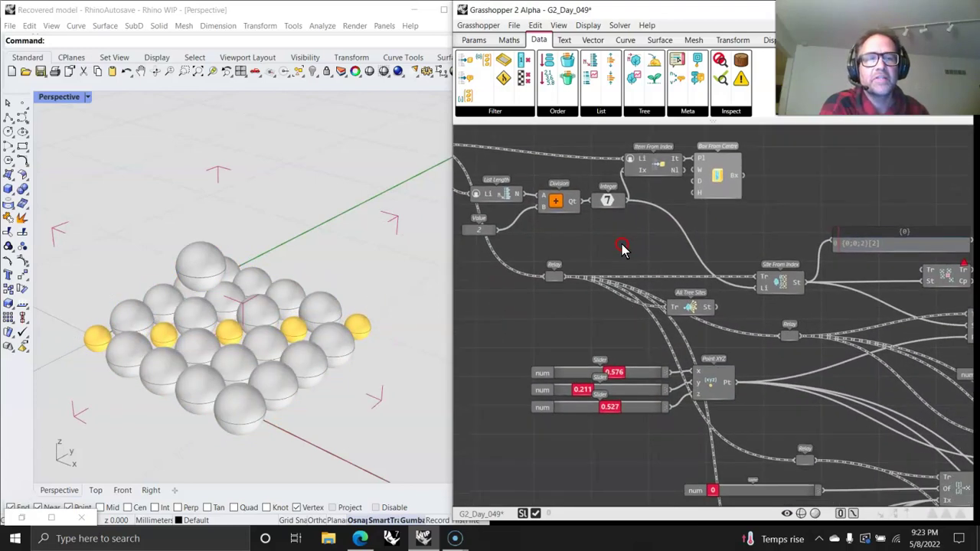
right_drag(804, 329, 691, 275)
drag(499, 321, 499, 323)
Set the sphere radius of the index-based Replace Sites branch to 0.129 and the replacement point's y coordinate to about 0.3
right_drag(872, 333, 694, 327)
click(839, 278)
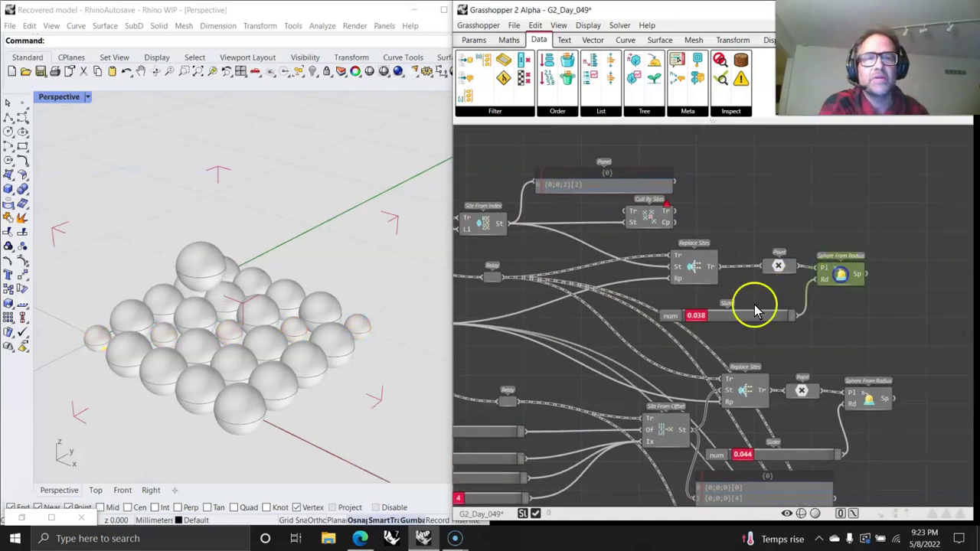
drag(695, 320, 705, 323)
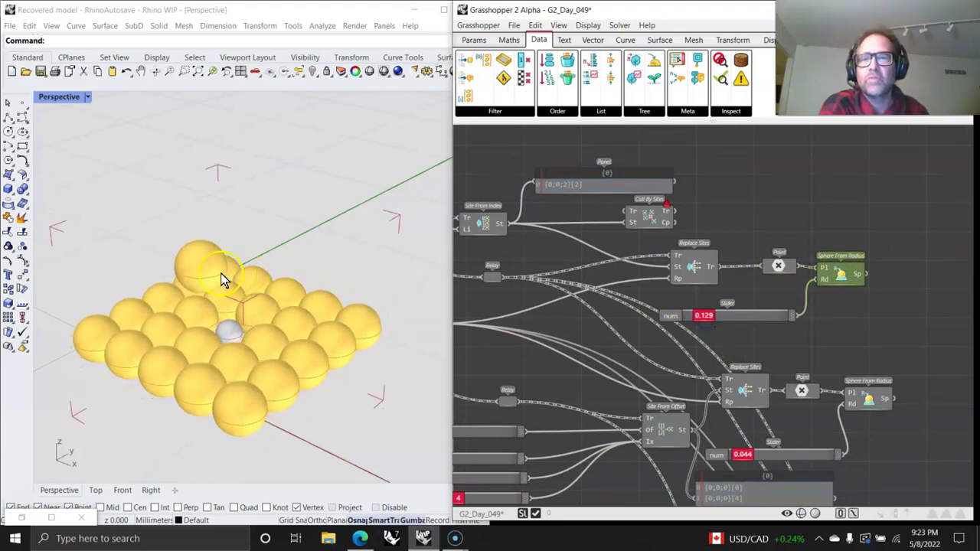
right_drag(529, 356, 899, 304)
drag(657, 284, 663, 284)
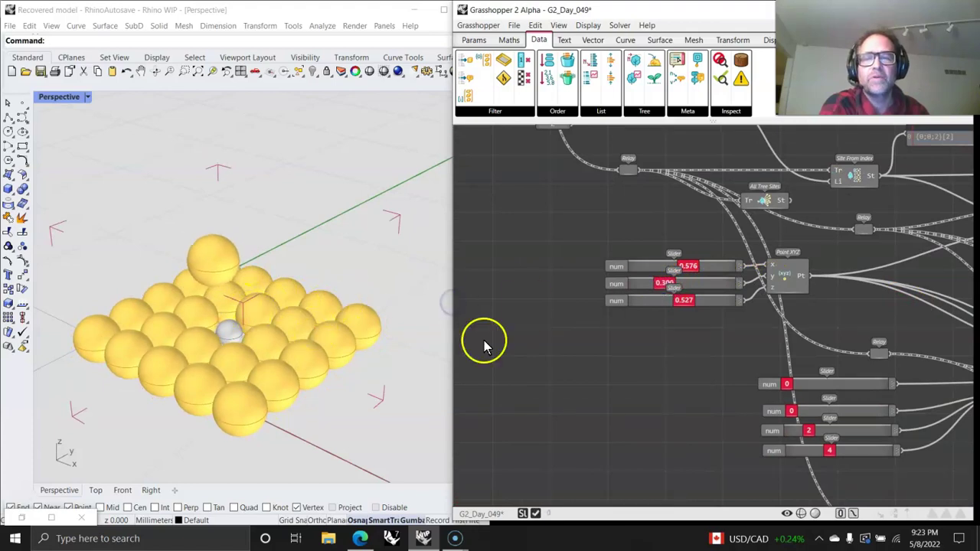
Set the sphere radius of the offset-based Replace Sites branch to 0.172
scroll(718, 357, down, 3)
right_drag(766, 337, 565, 261)
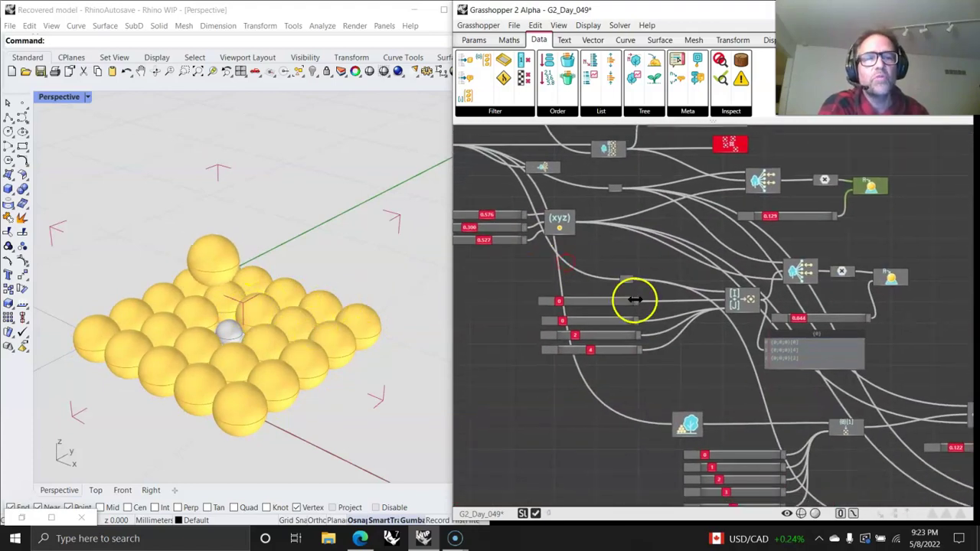
scroll(814, 267, up, 4)
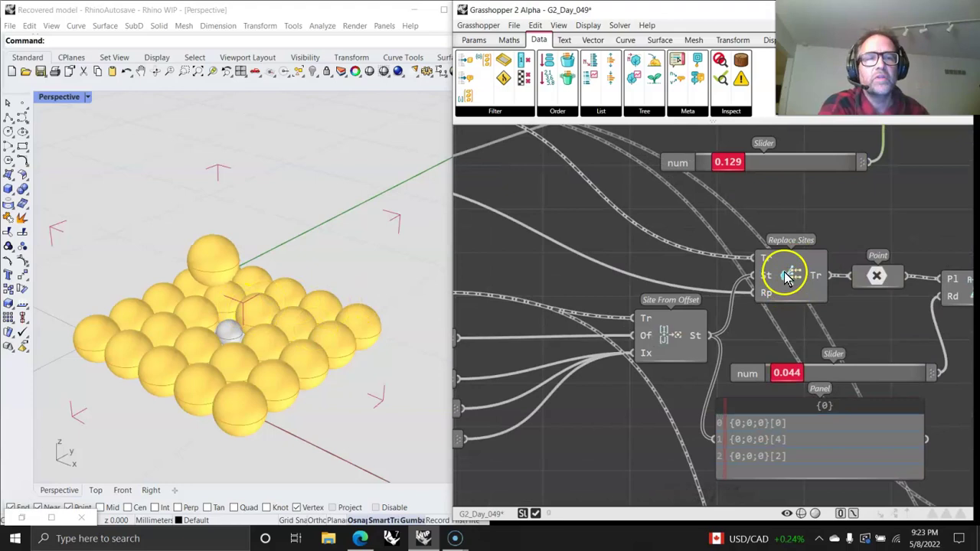
click(645, 113)
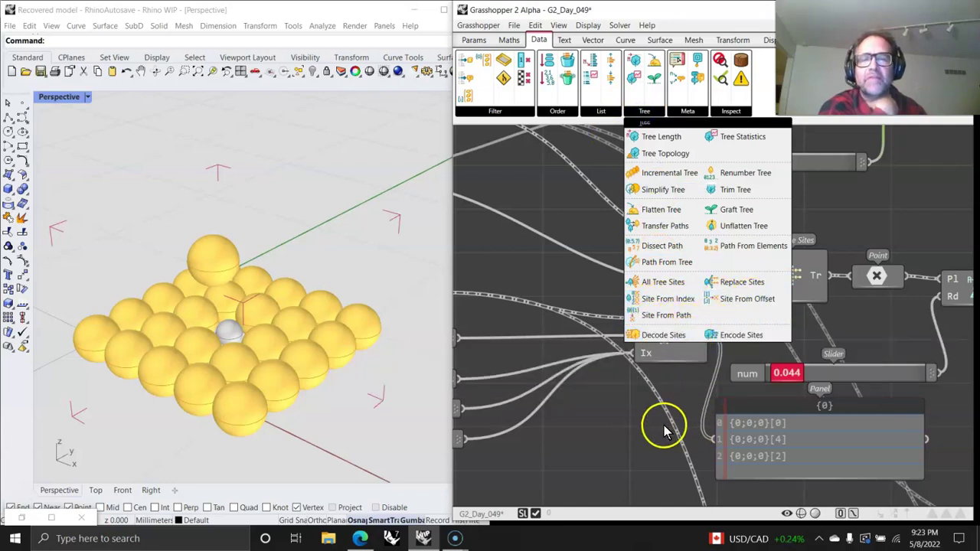
click(641, 444)
right_drag(872, 334, 679, 292)
click(795, 250)
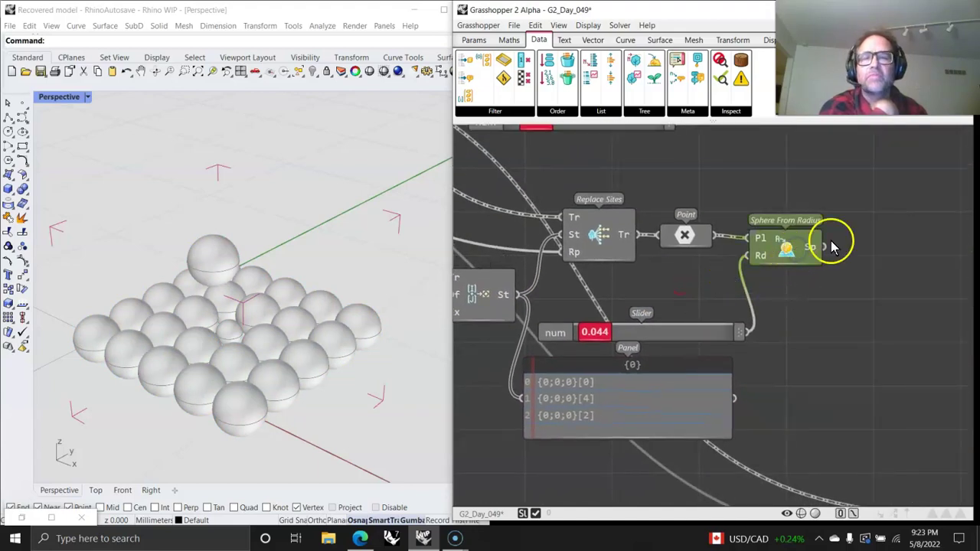
mouse_move(593, 337)
mouse_down()
mouse_move(621, 342)
mouse_move(602, 342)
mouse_up()
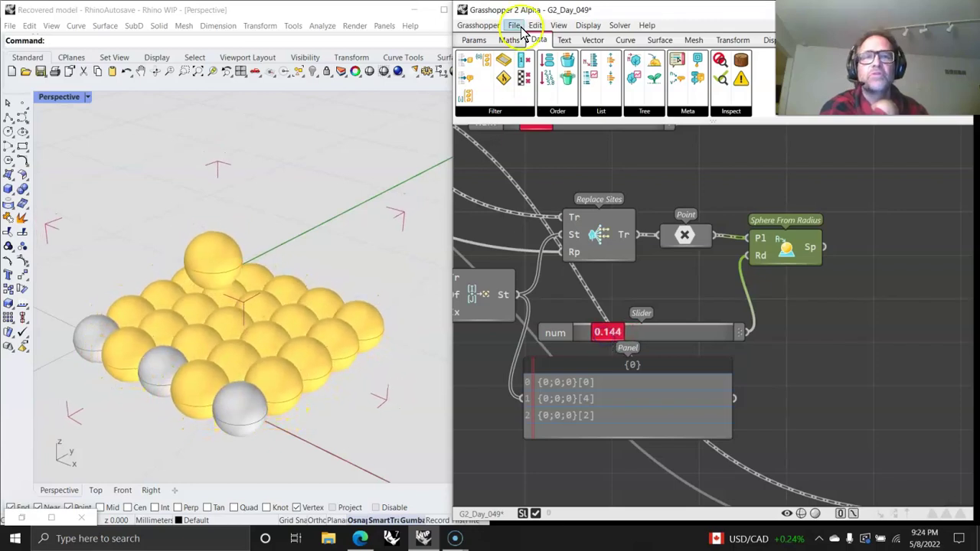
drag(606, 333, 613, 337)
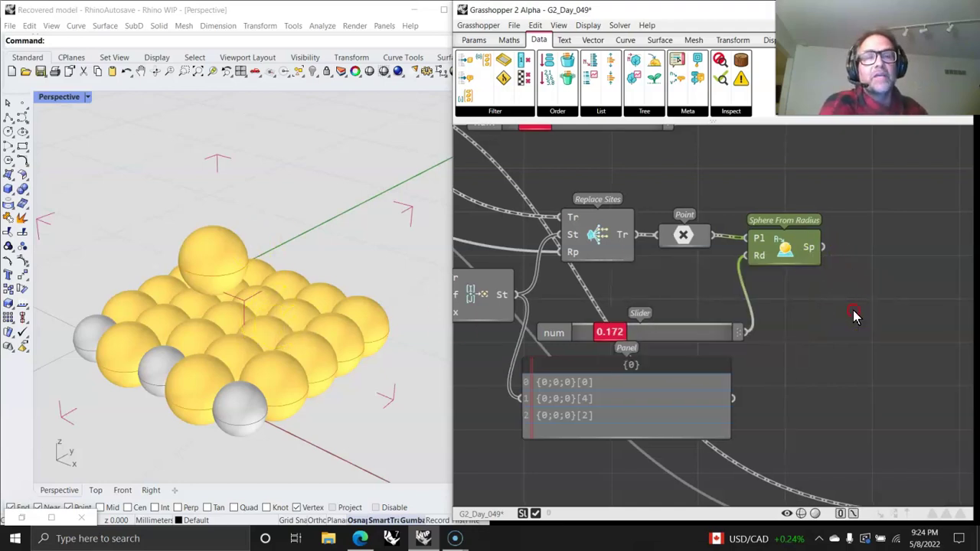
Place Assign Rhino-Colour after the offset-based Sphere From Radius, feeding it the spheres and a Raspberry Colour Swatch
right_drag(853, 311, 766, 291)
click(688, 113)
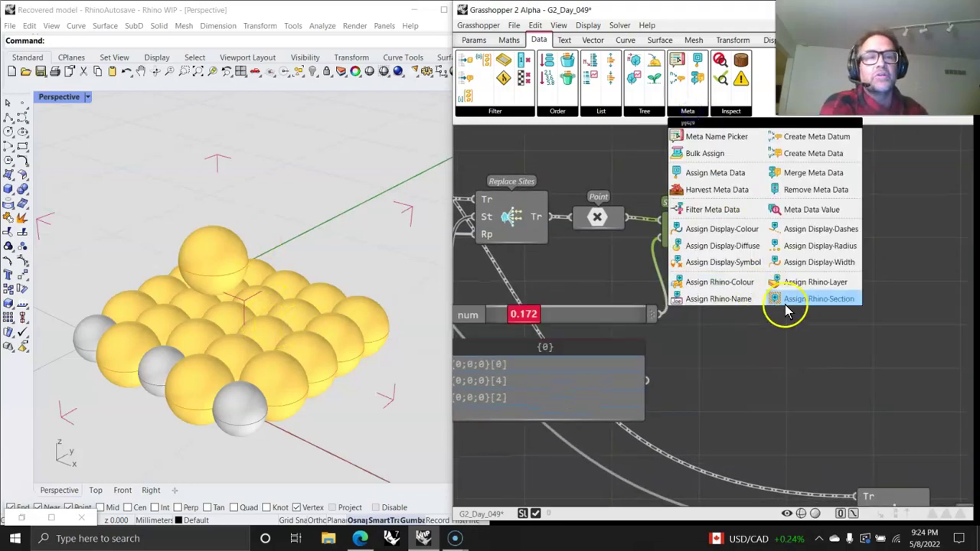
drag(716, 283, 832, 264)
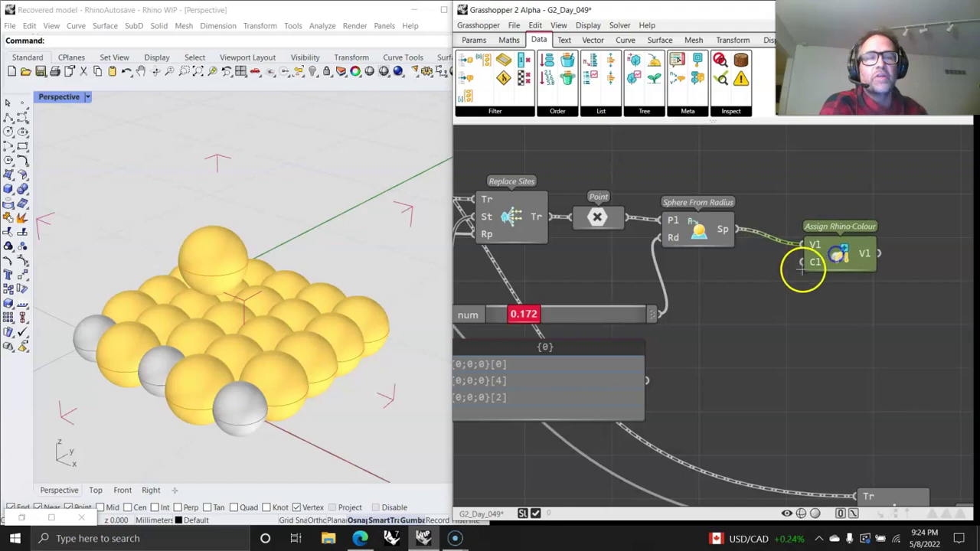
click(473, 40)
click(617, 111)
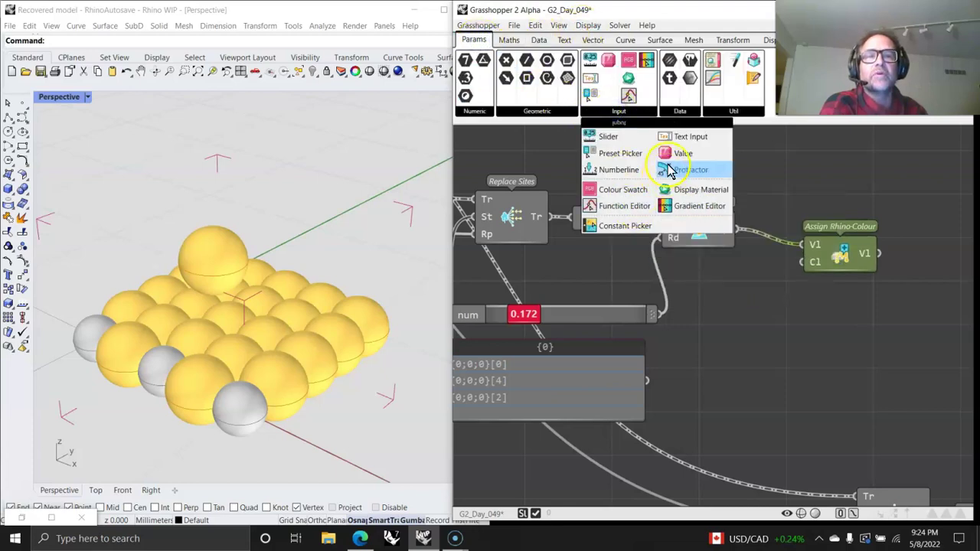
drag(605, 191, 727, 280)
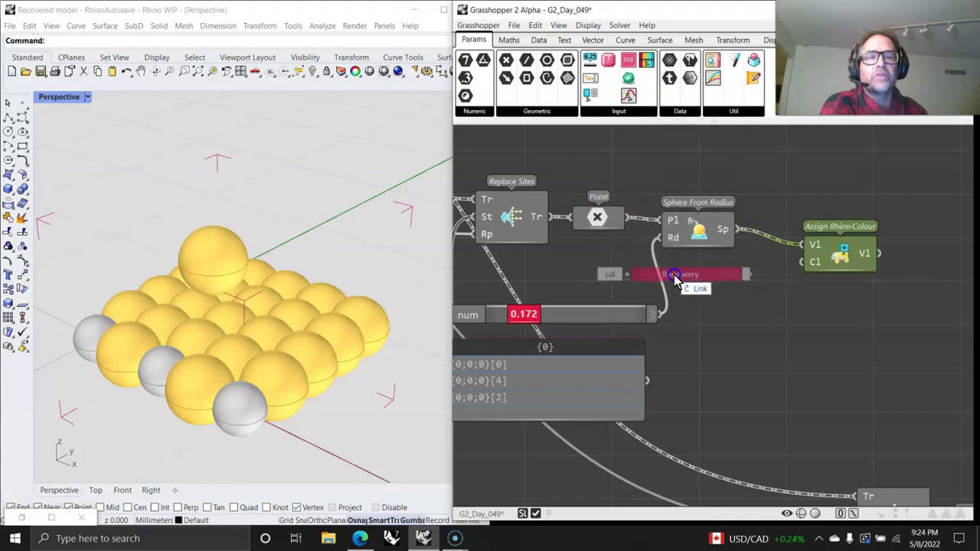
Switch the Rhino Perspective viewport to the Shaded display mode
right_click(843, 248)
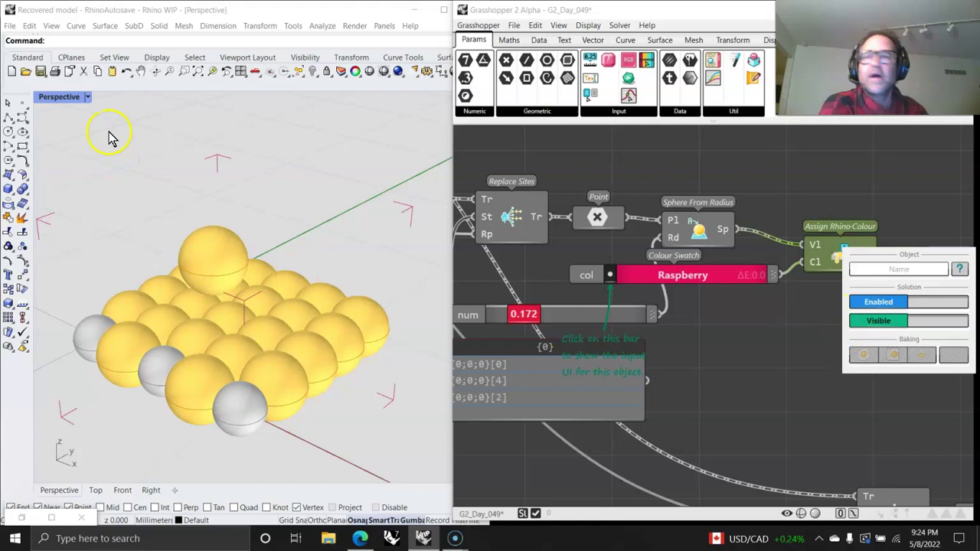
click(64, 100)
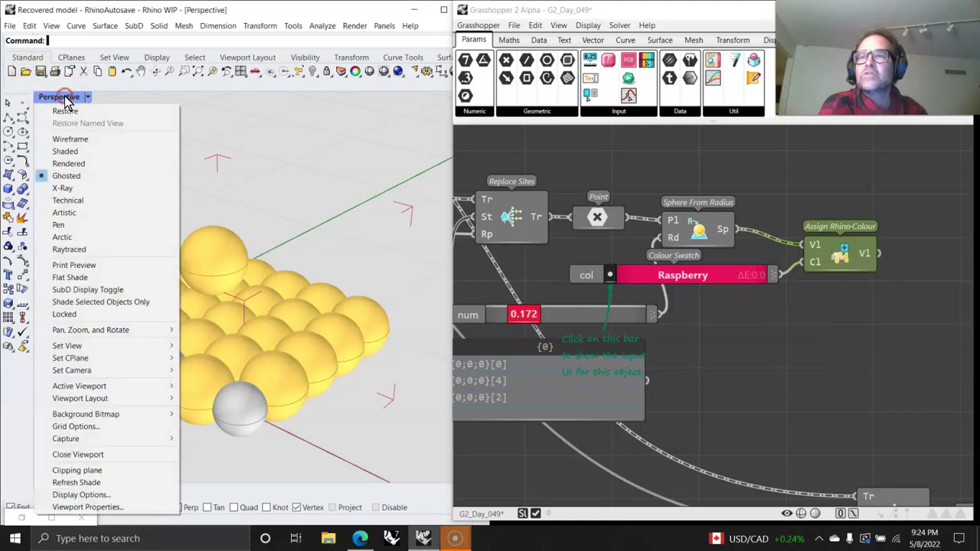
click(67, 152)
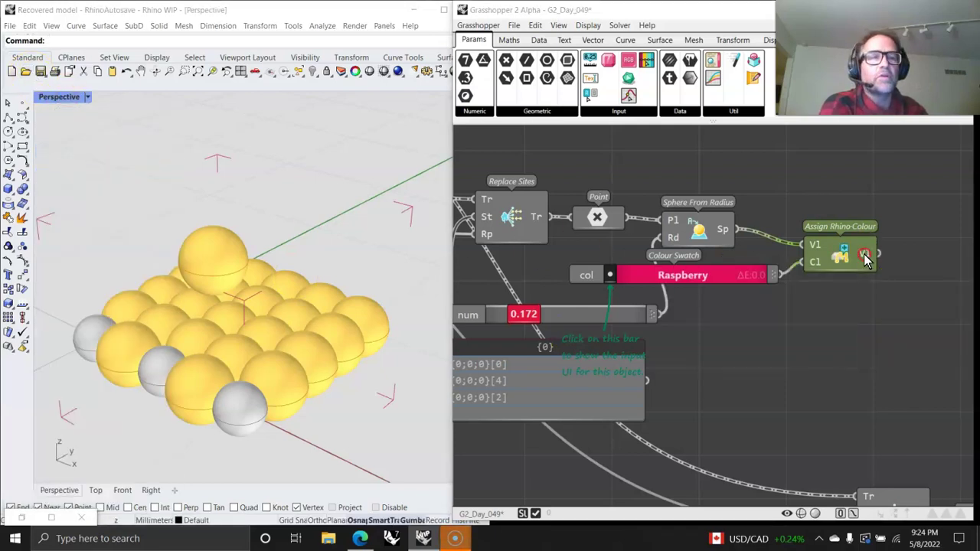
Examine the object and baking options of the Assign Rhino-Colour component and clear the selection
right_click(828, 260)
right_click(835, 259)
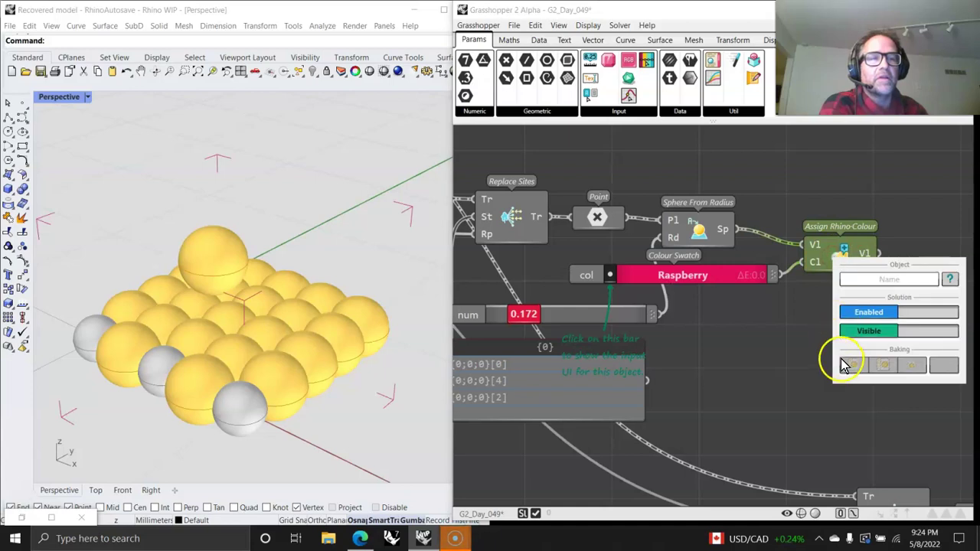
click(808, 349)
right_click(844, 258)
right_click(849, 411)
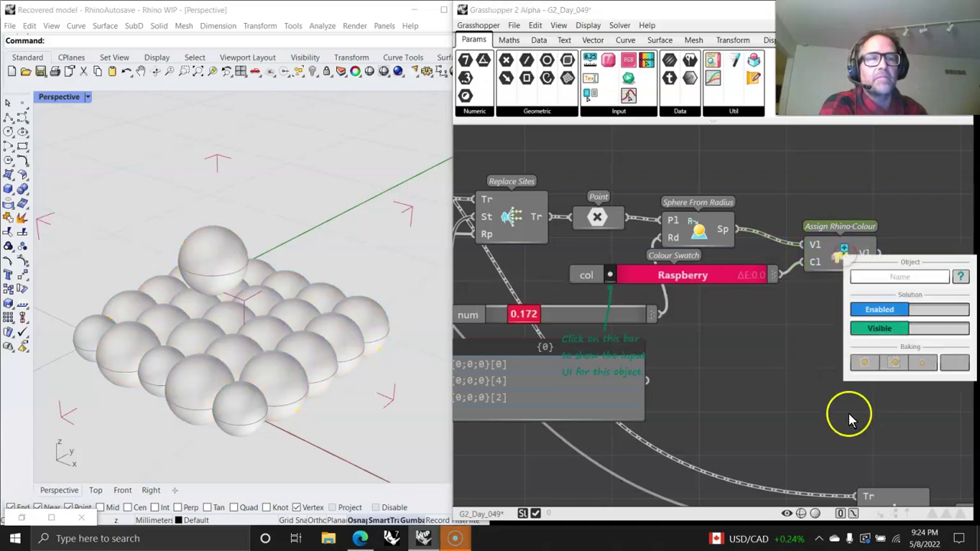
right_drag(834, 416, 804, 403)
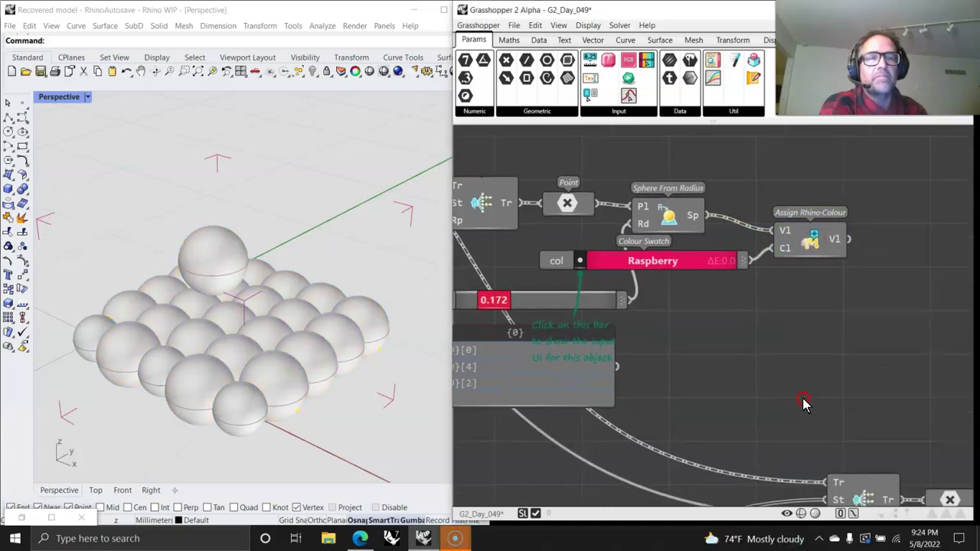
Fine-tune the Colour Swatch in the colour picker, keeping it at a Raspberry tone
click(577, 263)
drag(626, 314, 623, 309)
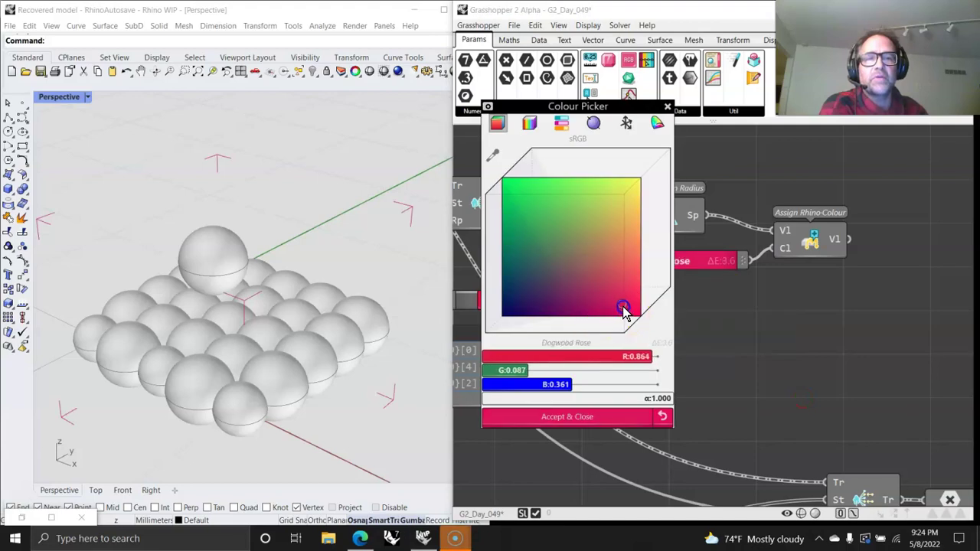
click(734, 328)
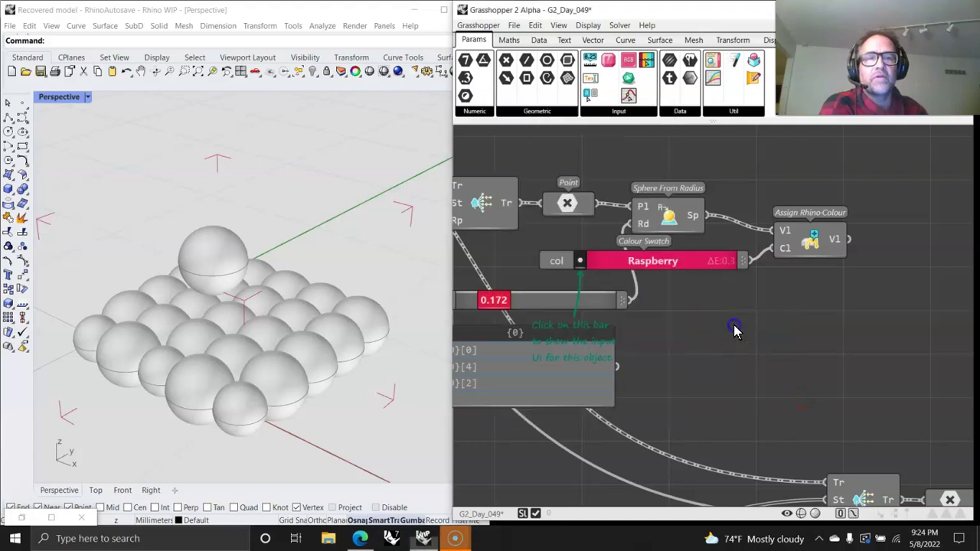
Examine the options of Assign Rhino-Colour and its value output, and shift the component slightly on the canvas
click(811, 244)
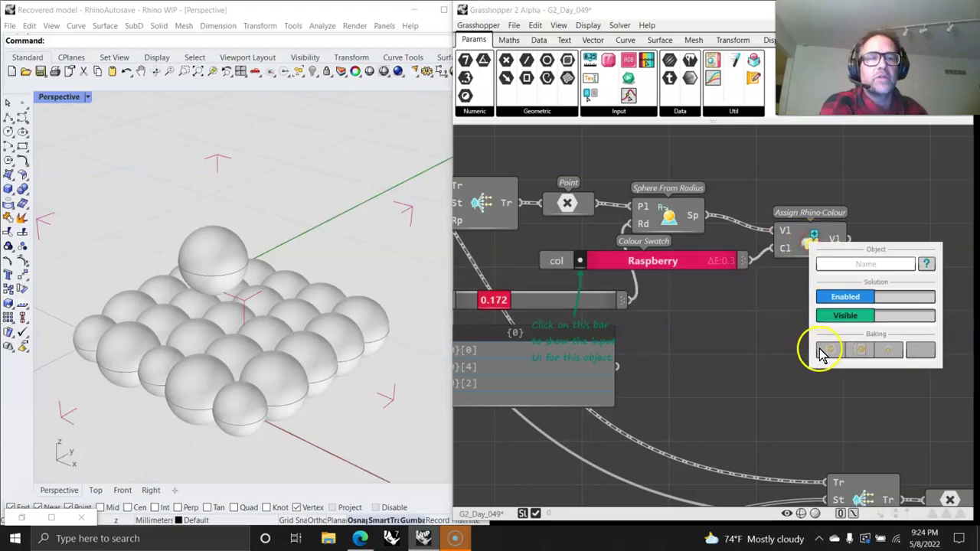
click(772, 344)
click(835, 243)
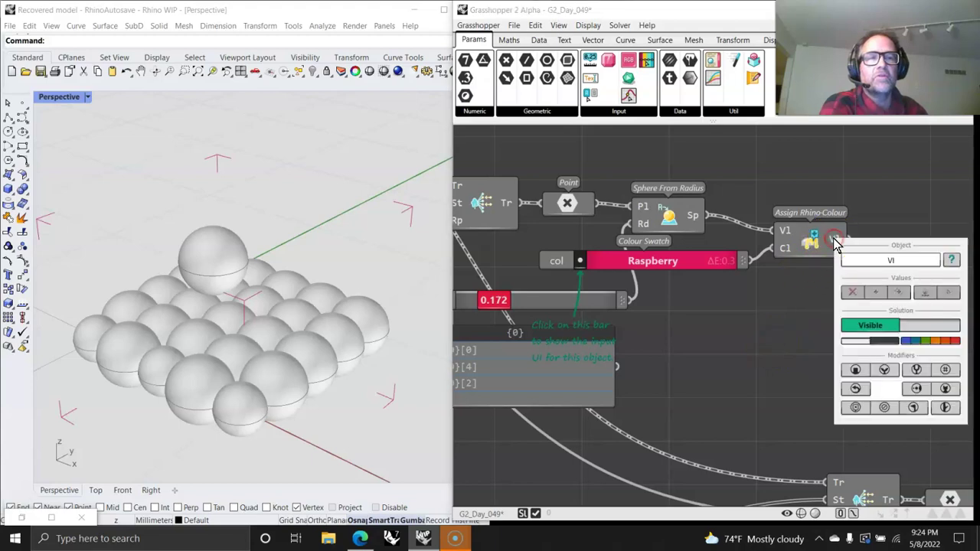
click(777, 307)
drag(814, 245, 830, 245)
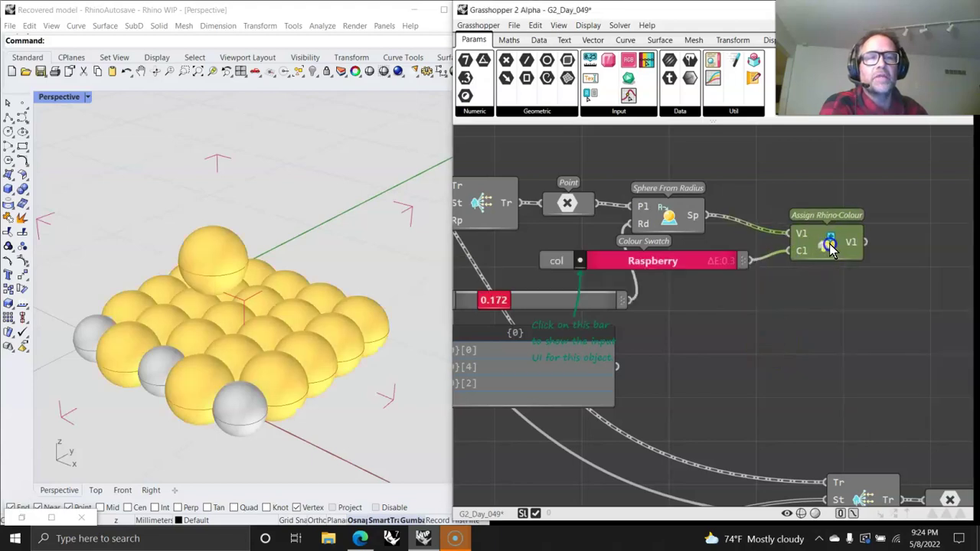
mouse_move(833, 245)
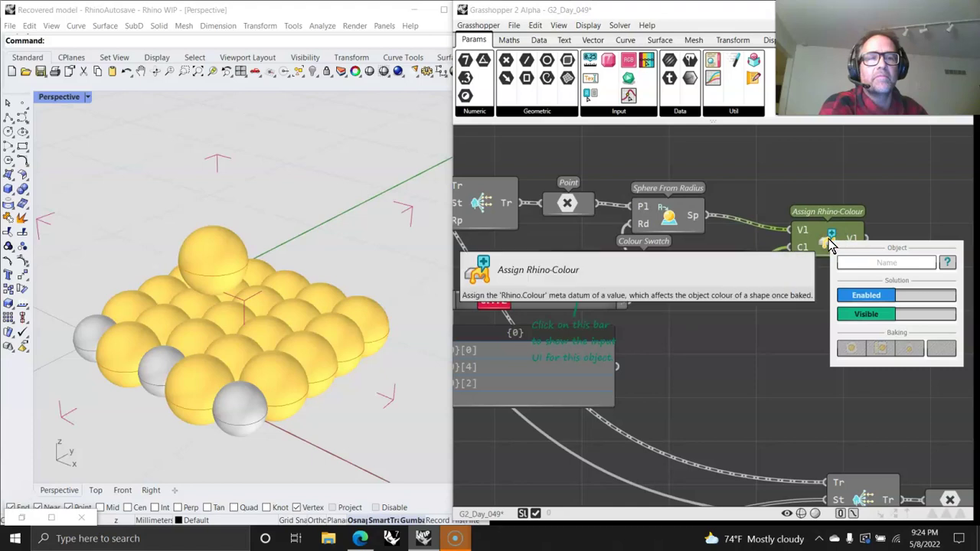
click(233, 150)
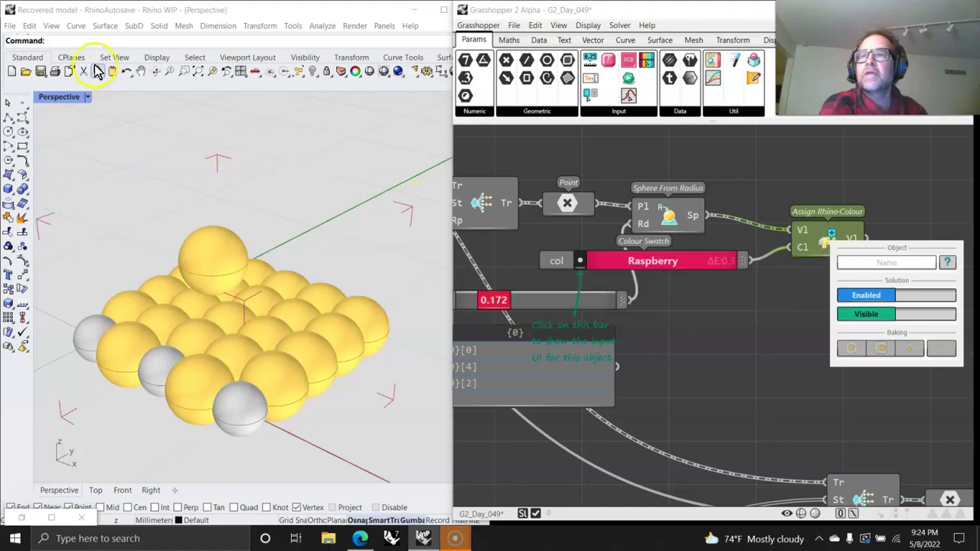
click(767, 375)
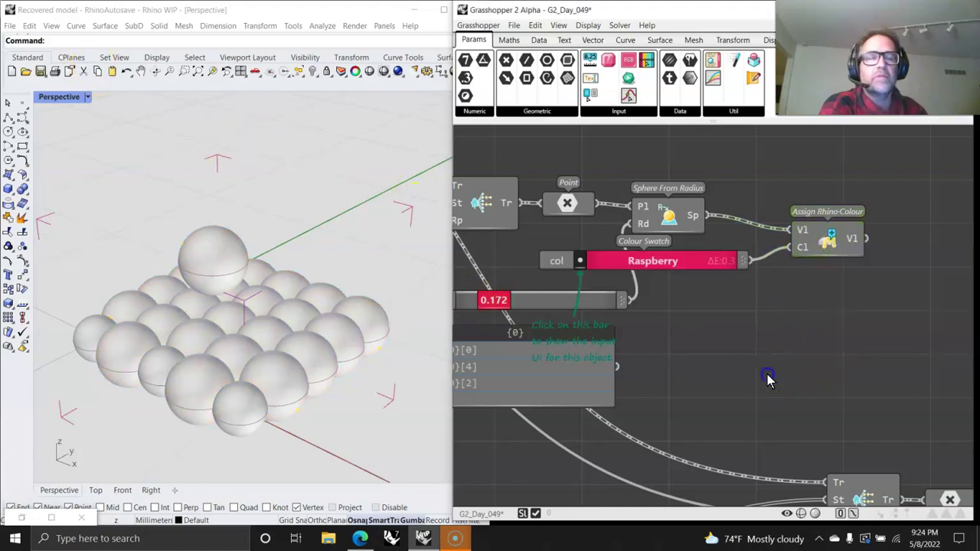
click(830, 238)
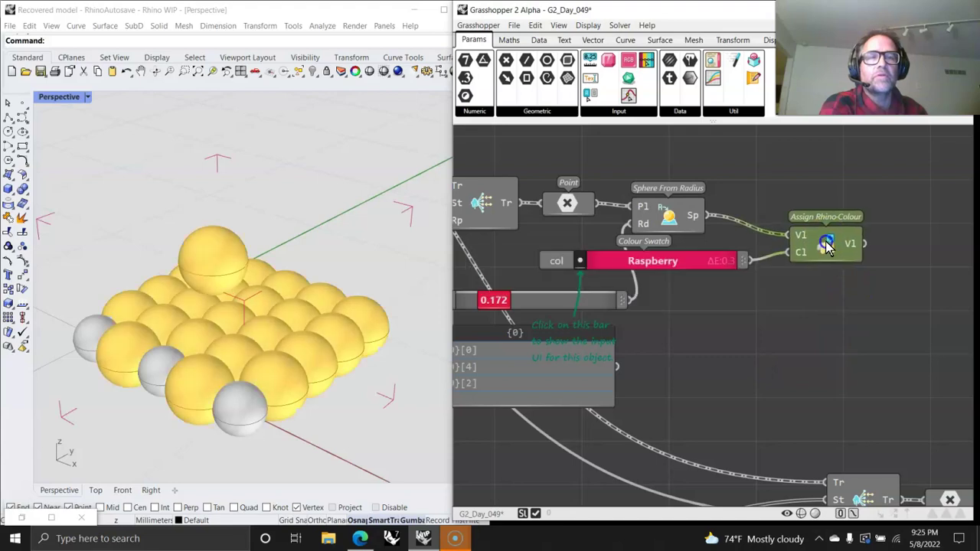
drag(818, 254, 814, 257)
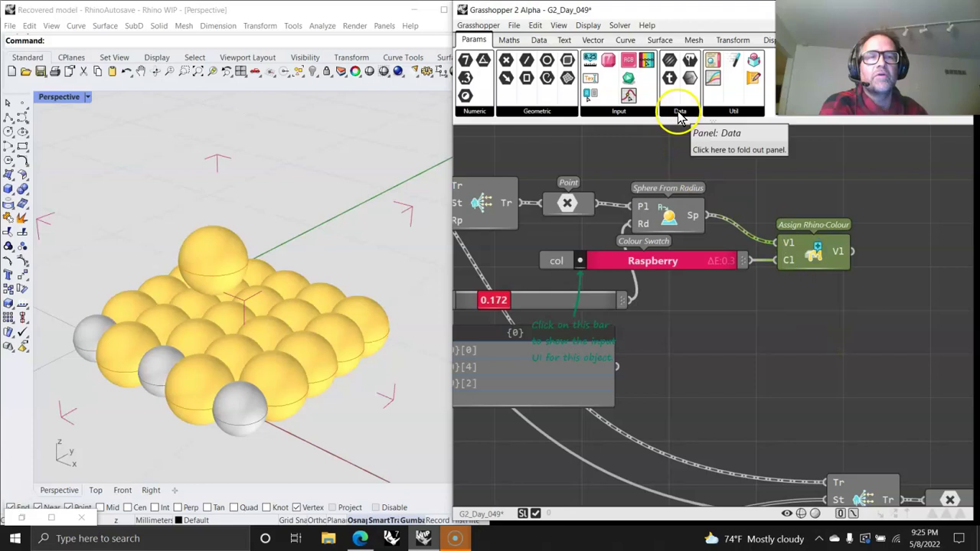
Look up Assign Rhino-Colour among the Meta data components and inspect the placed component's baking options again
click(540, 41)
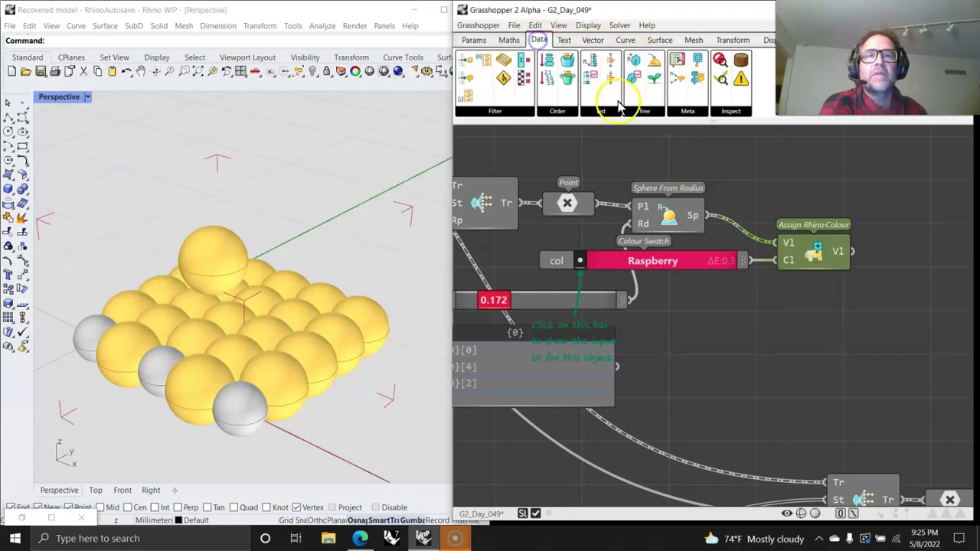
click(686, 114)
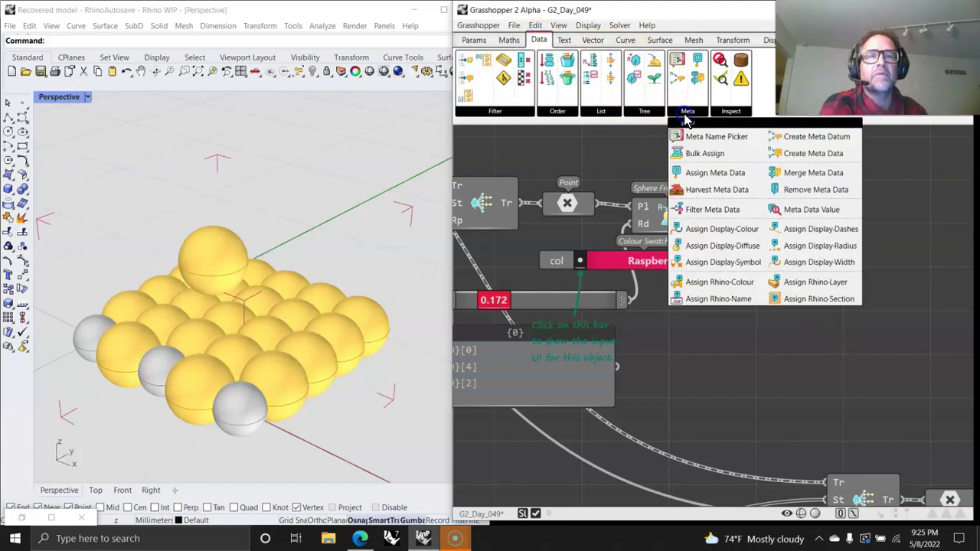
click(713, 283)
click(816, 257)
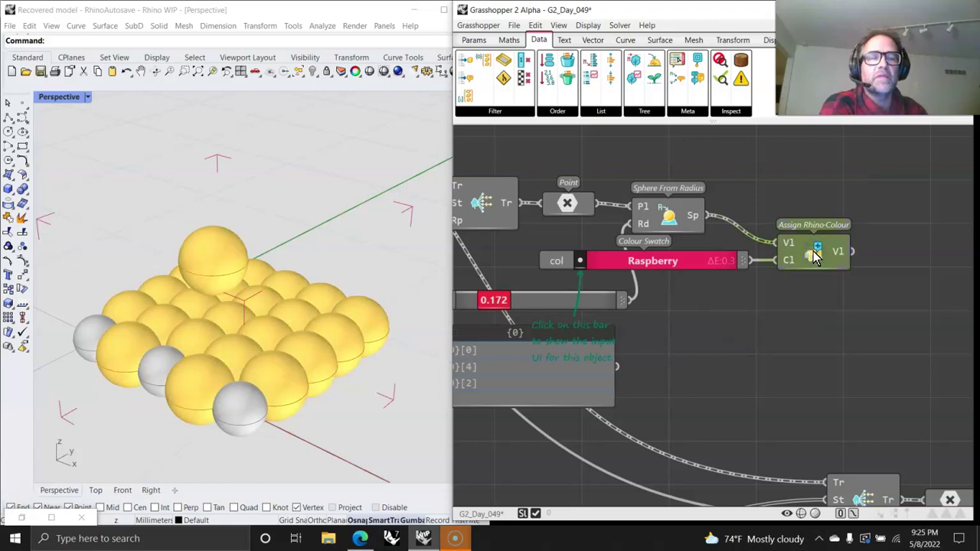
right_click(816, 257)
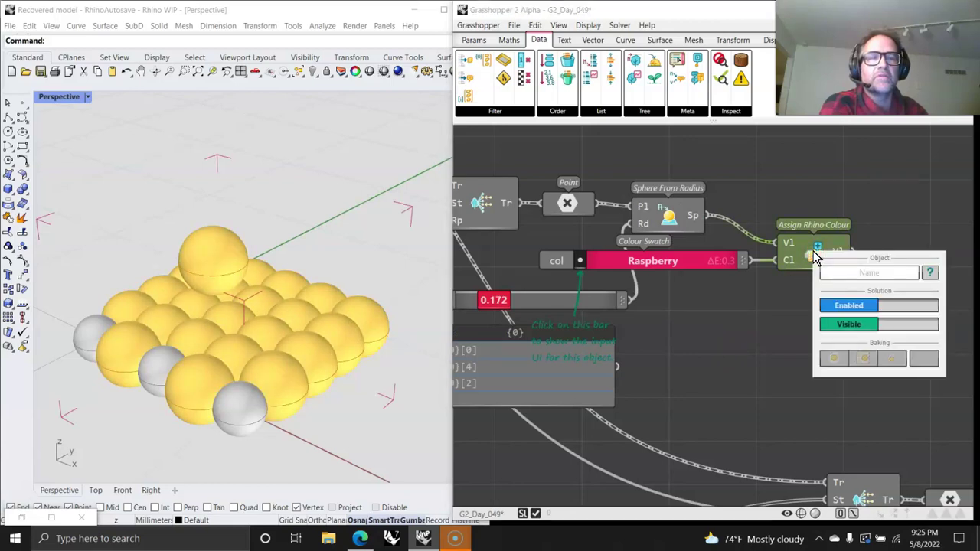
mouse_move(691, 220)
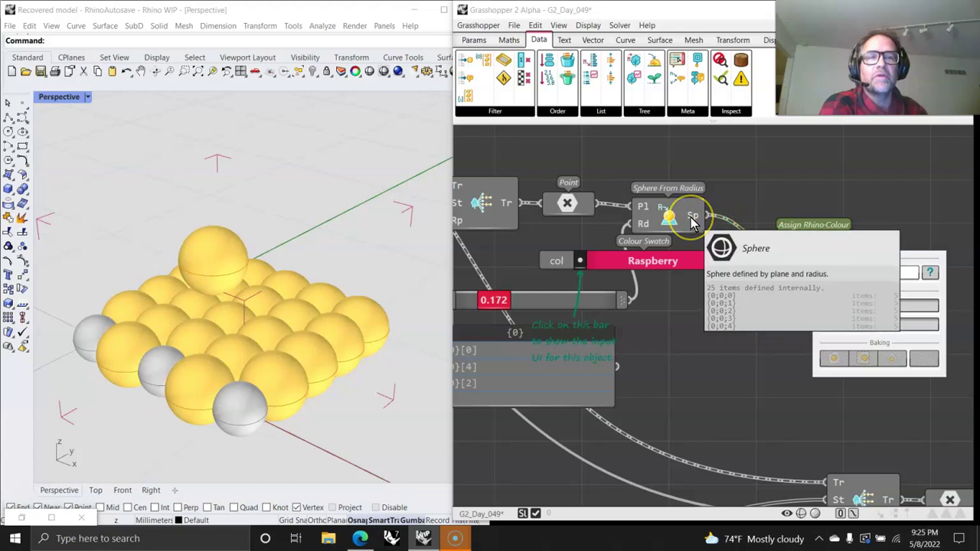
Move Assign Rhino-Colour further along the graph and bake the spheres directly from the offset-based Sphere From Radius
mouse_move(700, 297)
right_down()
mouse_move(726, 304)
mouse_move(713, 301)
right_up()
drag(807, 255, 854, 254)
right_drag(742, 267, 758, 278)
right_click(702, 229)
click(723, 335)
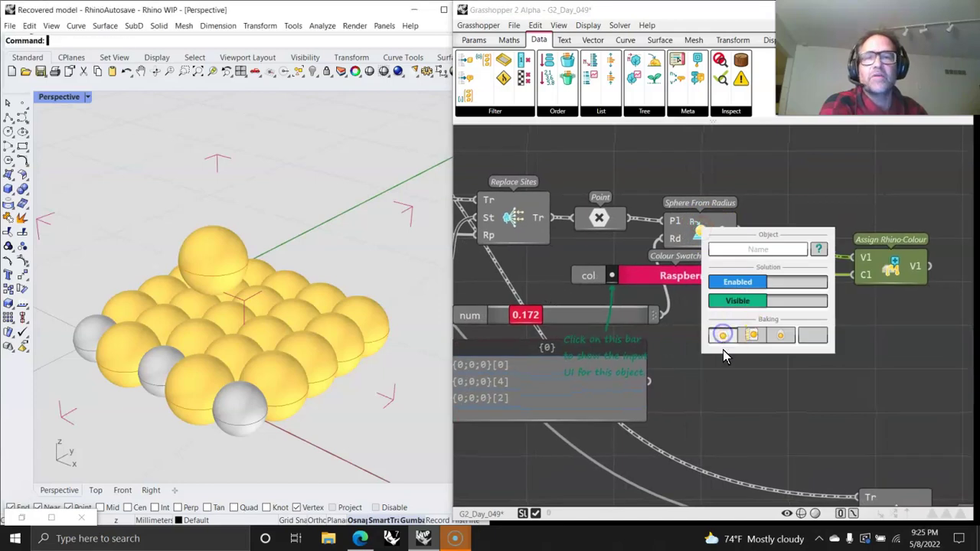
click(791, 349)
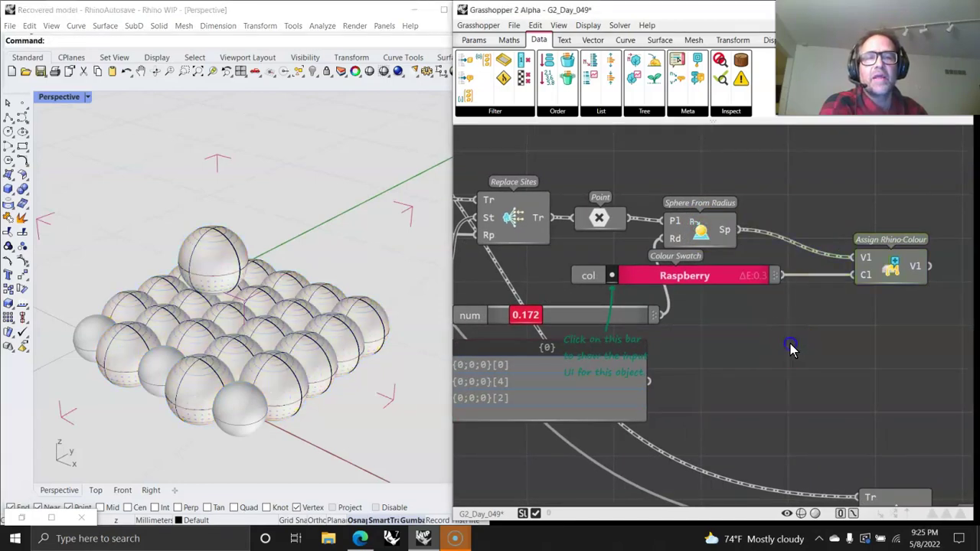
Check individual baked spheres and switch the Rhino Perspective viewport to the Rendered display mode
click(297, 356)
click(259, 340)
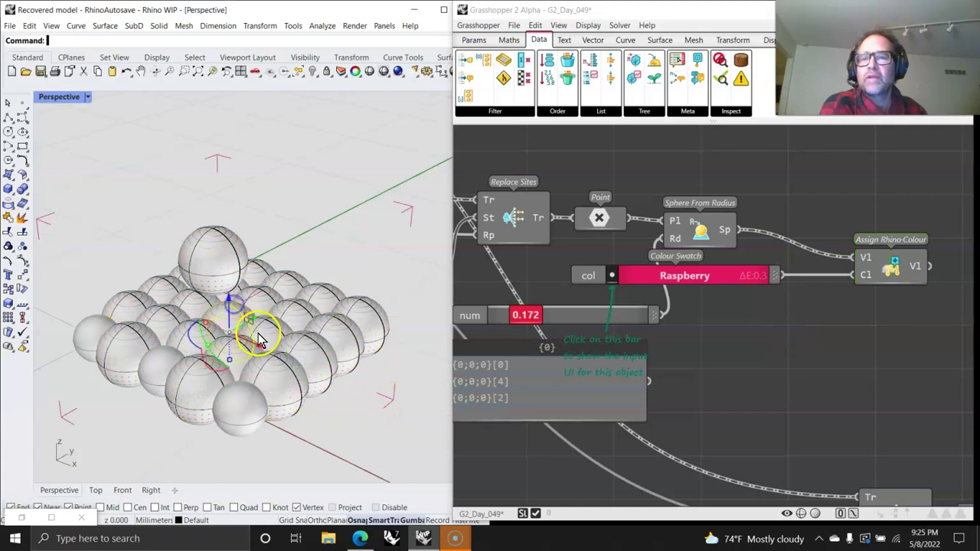
click(325, 359)
click(70, 102)
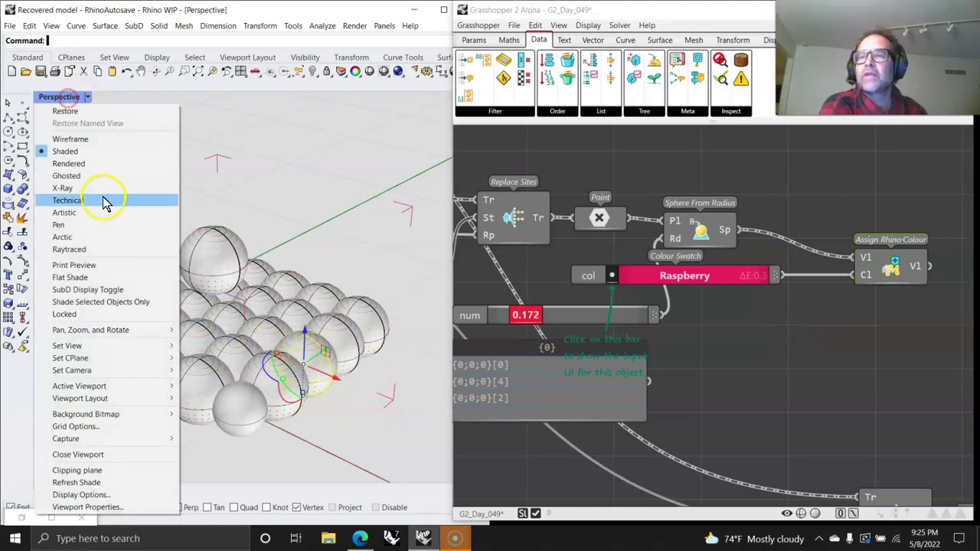
click(72, 166)
right_drag(140, 241, 389, 328)
right_click(892, 269)
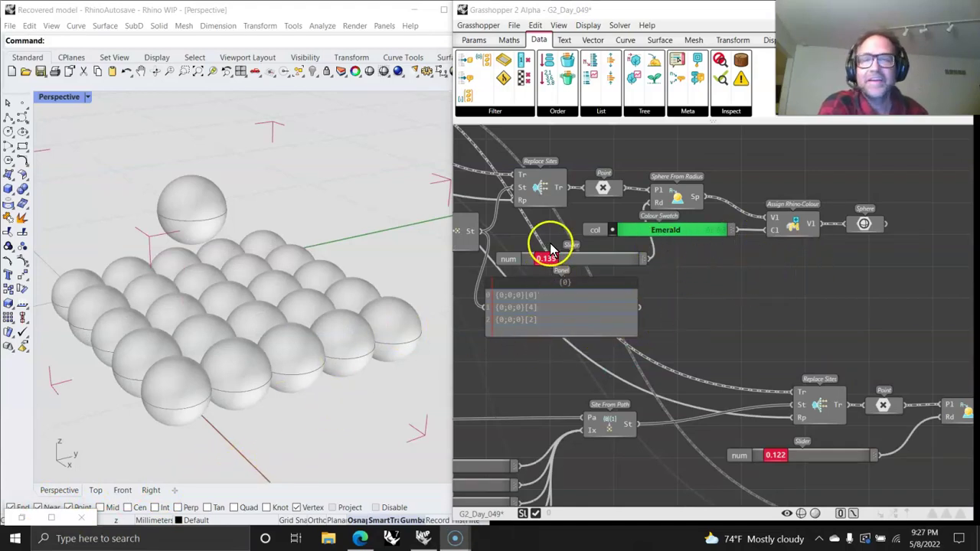
Set the sphere radius of the offset-based Replace Sites branch to 0.117
drag(546, 261, 548, 261)
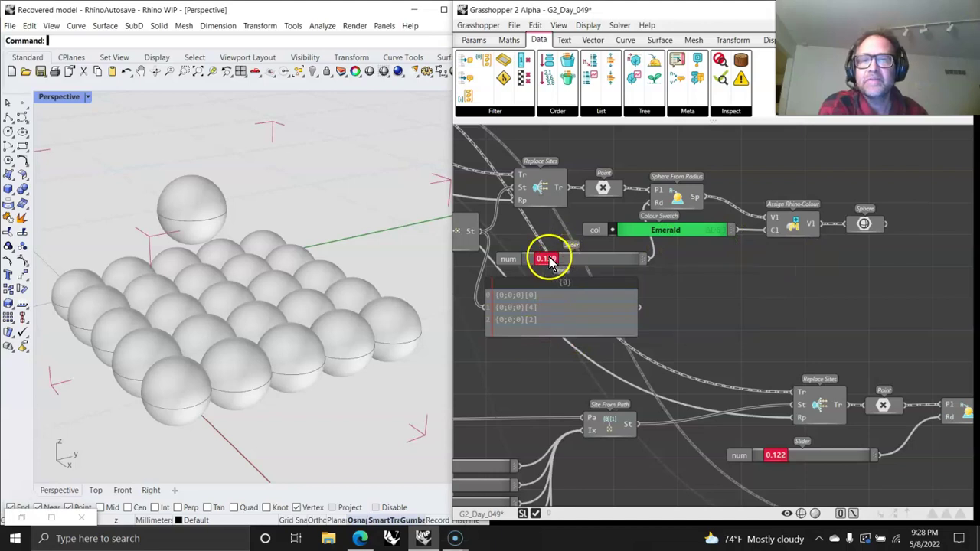
click(783, 235)
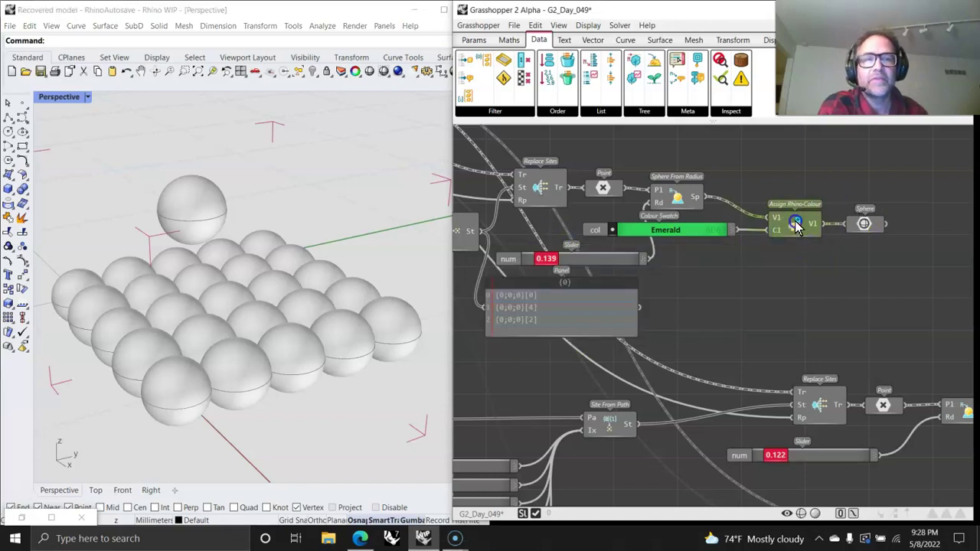
mouse_move(545, 260)
mouse_down()
mouse_move(554, 261)
mouse_move(542, 261)
mouse_up()
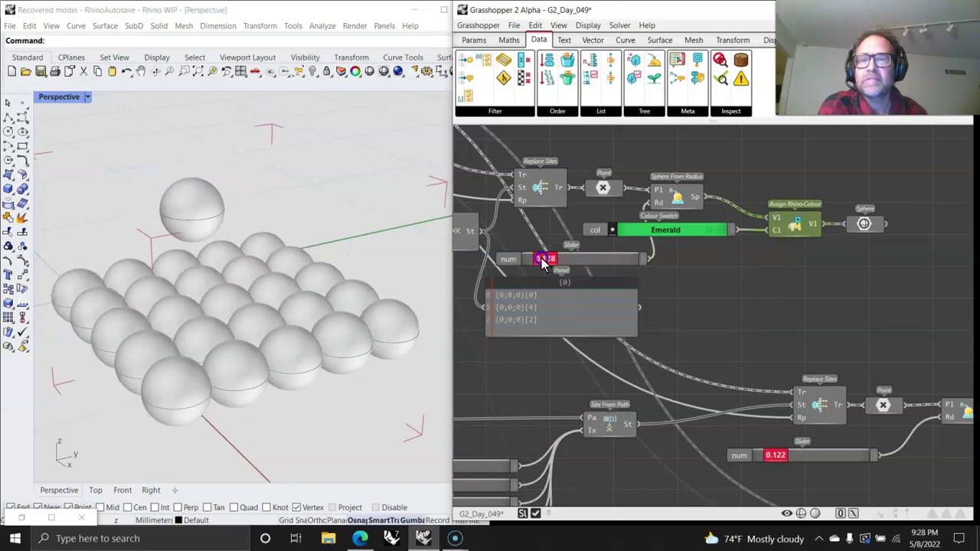
Bake the Emerald-coloured spheres from the Sphere parameter that follows Assign Rhino-Colour
right_click(797, 232)
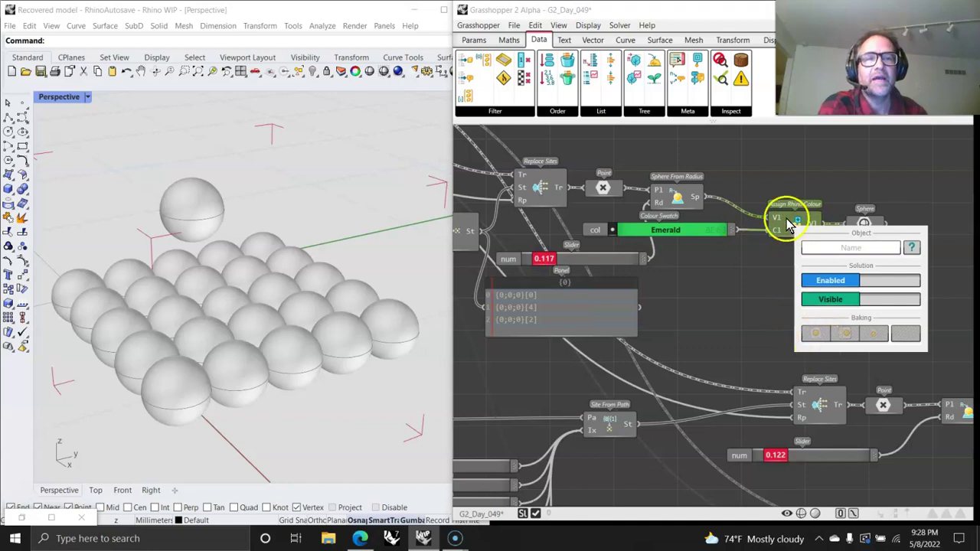
mouse_move(867, 227)
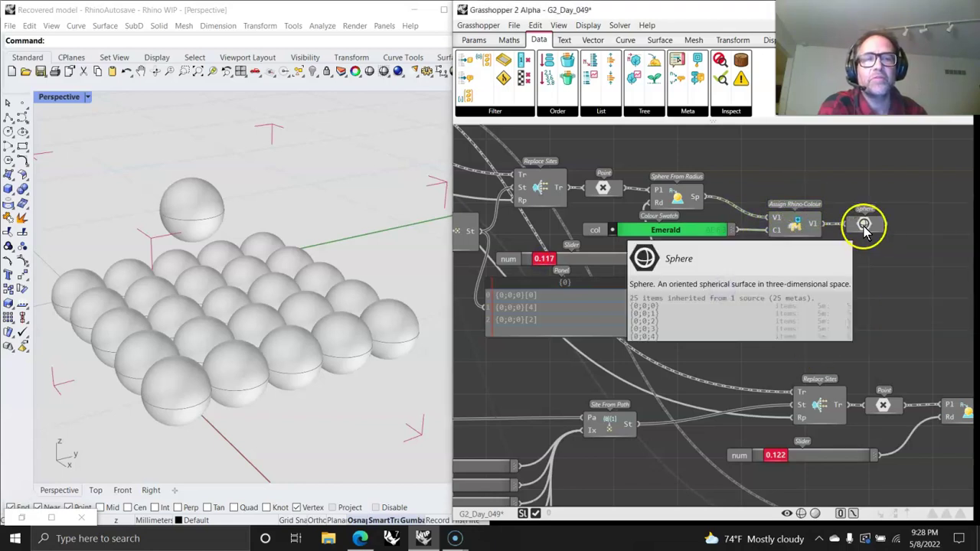
right_click(864, 226)
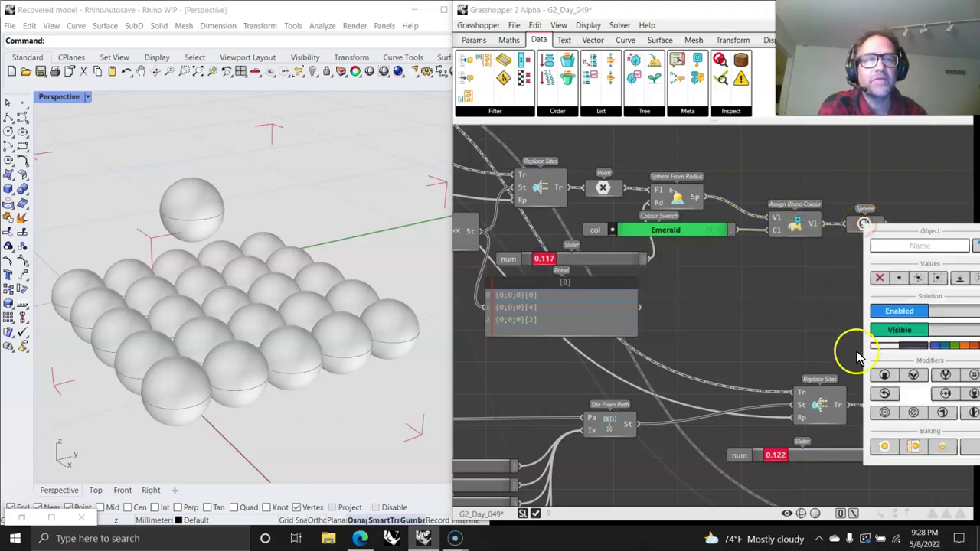
click(883, 448)
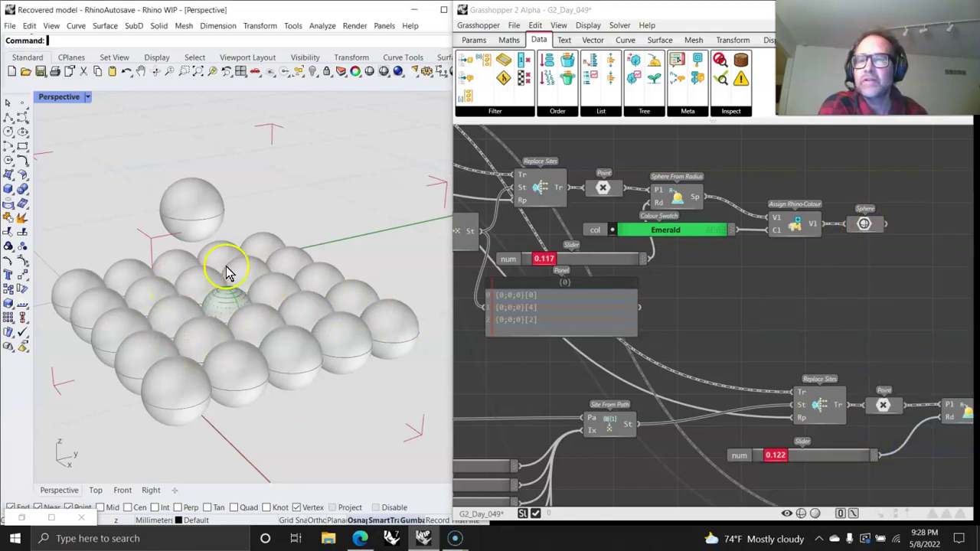
click(797, 270)
Set the sphere radius of the offset-based Replace Sites branch to 0.000
mouse_move(544, 262)
mouse_down()
mouse_move(553, 262)
mouse_move(538, 262)
mouse_up()
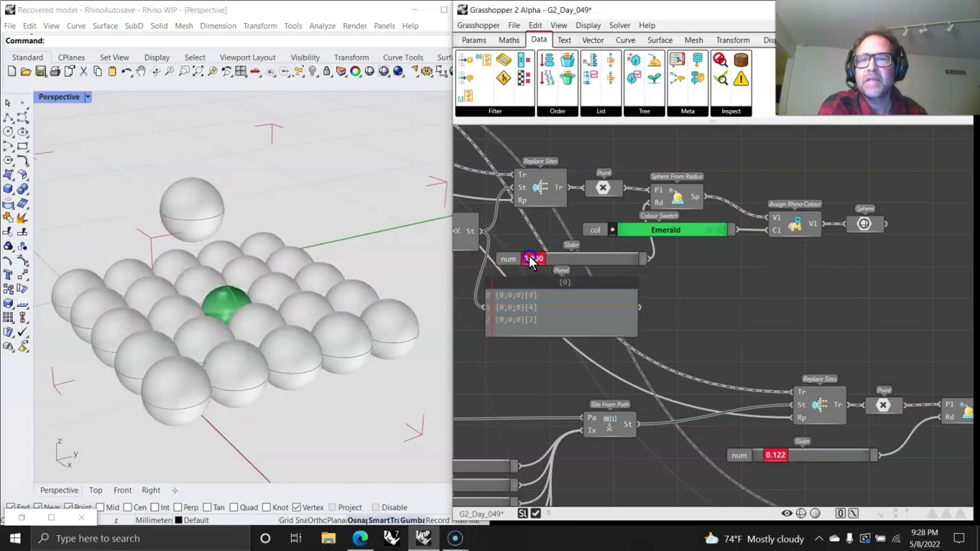
right_drag(702, 360, 650, 232)
drag(723, 327, 724, 329)
right_drag(583, 408, 651, 431)
right_drag(555, 270, 669, 403)
right_drag(599, 293, 678, 401)
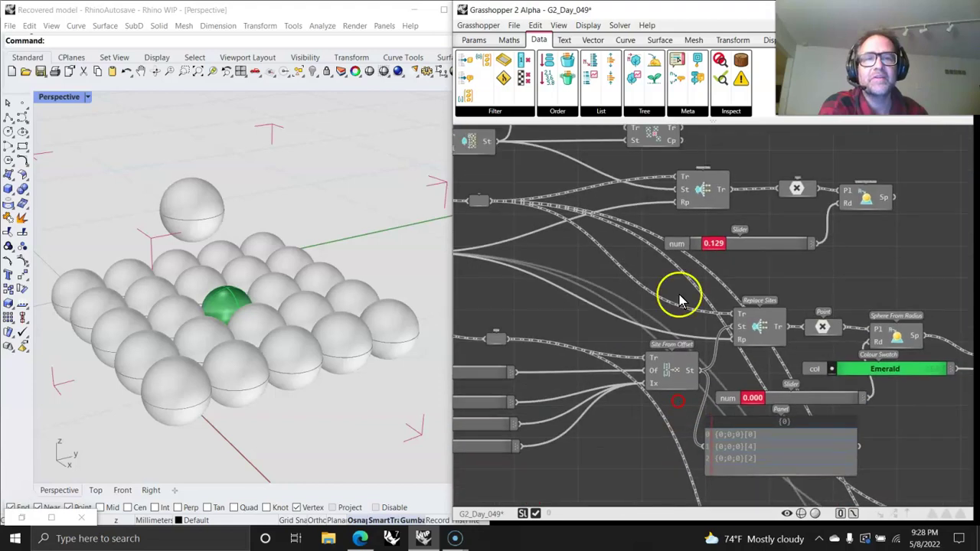
Shrink the preview spheres of the index-based Replace Sites branch and set the original point grid's sphere radius to 0.073
drag(712, 247, 709, 246)
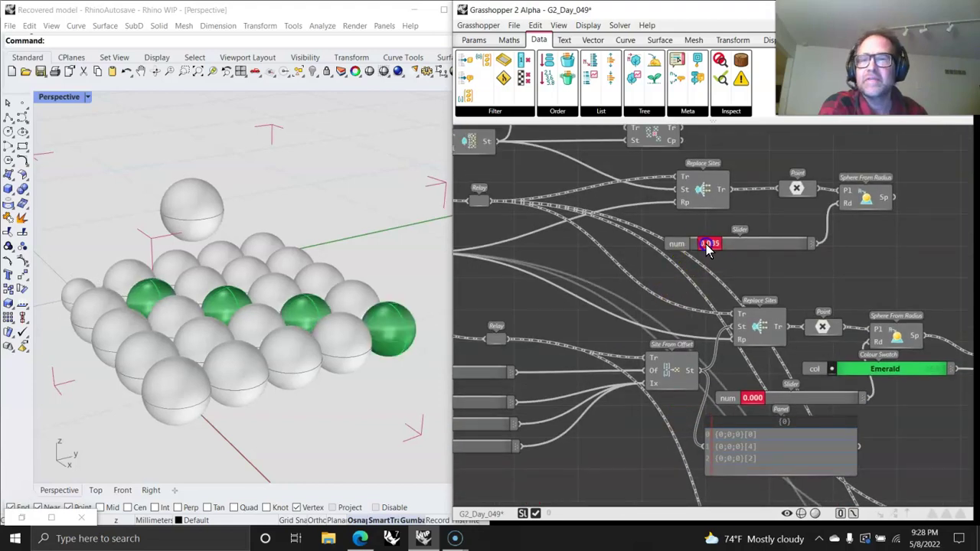
right_drag(635, 205, 777, 332)
right_drag(665, 256, 775, 356)
right_drag(551, 292, 733, 339)
right_drag(529, 214, 632, 245)
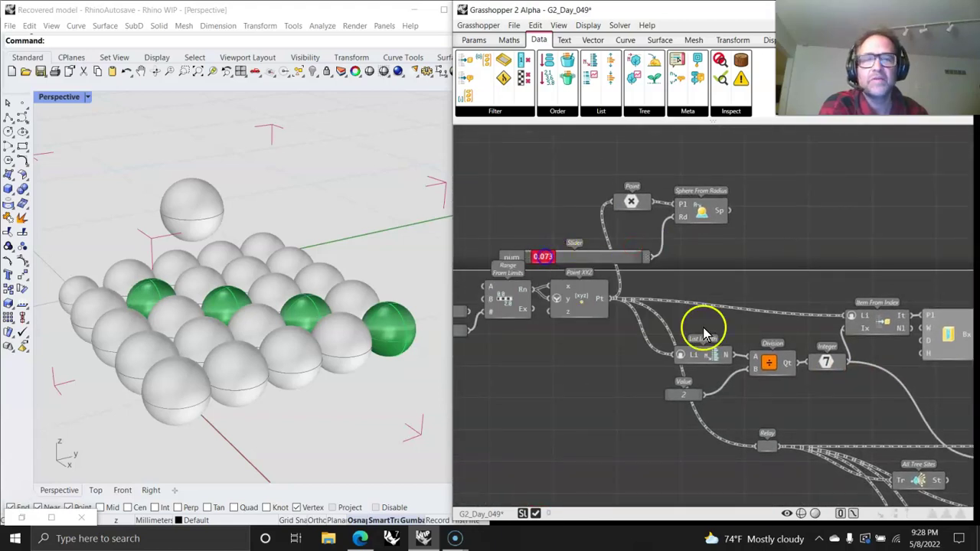
Set the sphere radius of the index-based Replace Sites branch to 0.025
right_drag(704, 334, 558, 202)
right_drag(814, 338, 608, 232)
mouse_move(754, 324)
right_down()
mouse_move(656, 287)
mouse_move(719, 259)
mouse_move(615, 257)
right_up()
drag(772, 249, 765, 249)
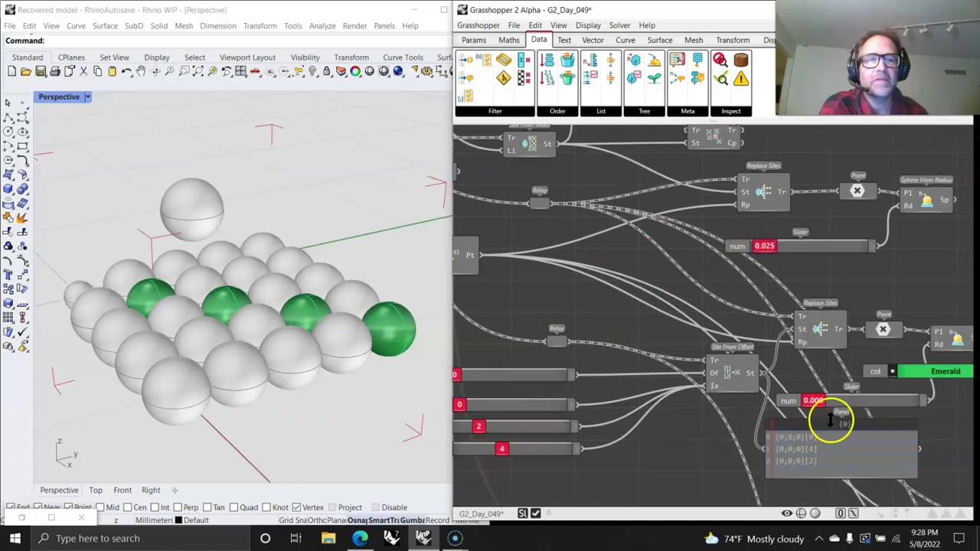
Set the sphere radius of the path-based Replace Sites branch to 0.067
right_drag(888, 385, 638, 252)
right_drag(794, 340, 647, 250)
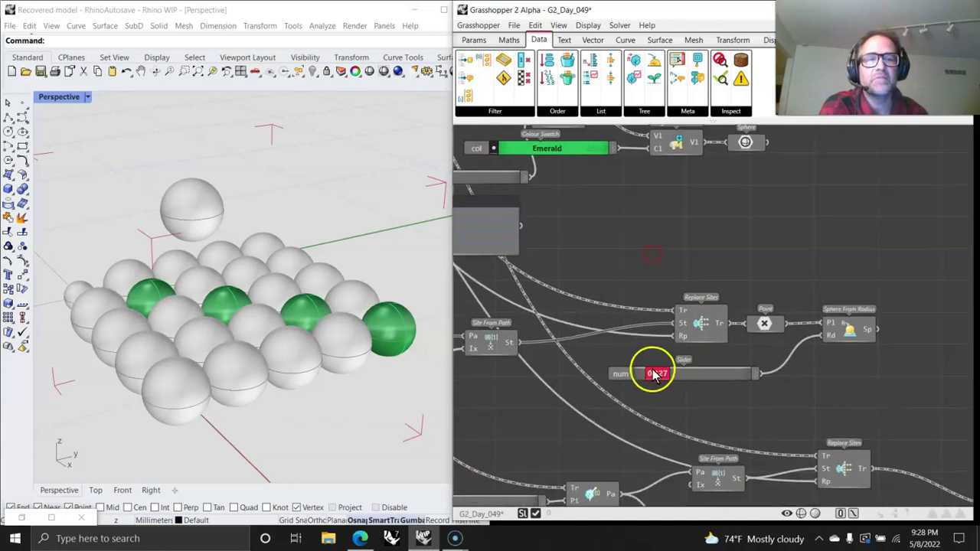
drag(656, 380, 650, 377)
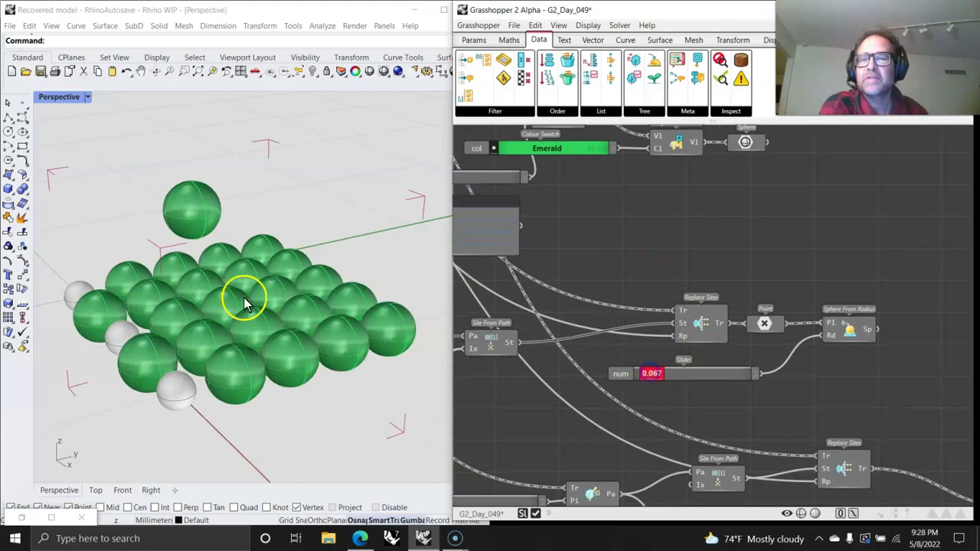
Inspect the baked green spheres in the Perspective viewport and select one near the middle of the grid
right_drag(243, 302, 247, 311)
click(324, 332)
click(298, 306)
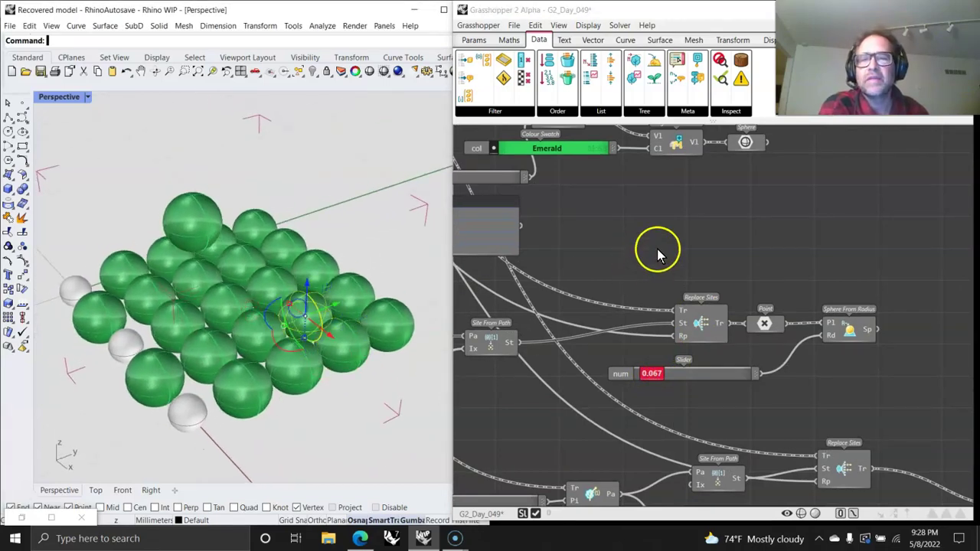
right_drag(656, 253, 662, 368)
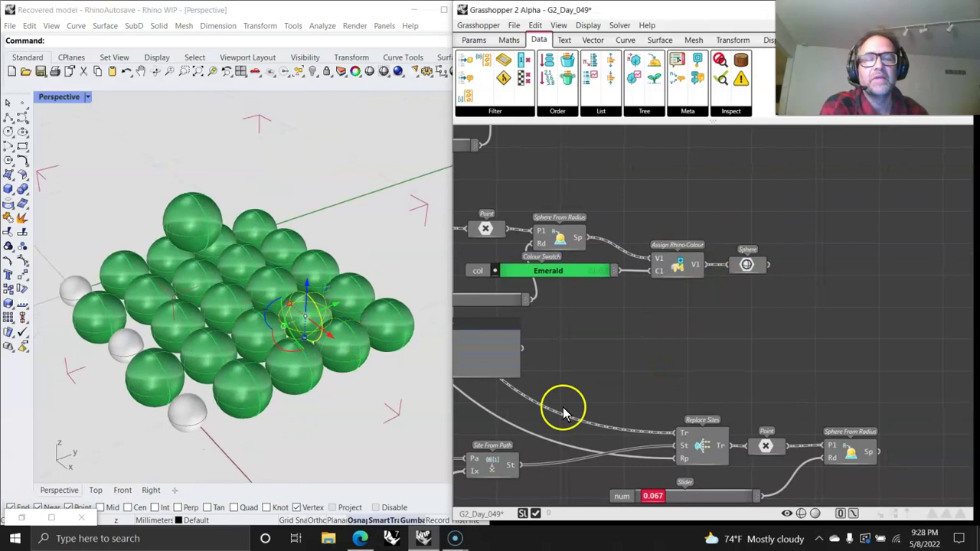
scroll(816, 287, down, 5)
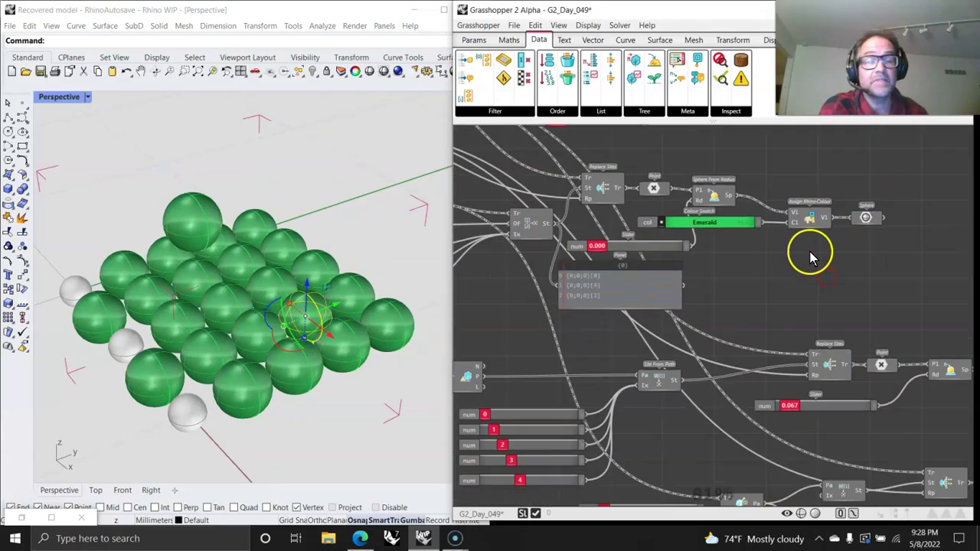
scroll(678, 317, up, 5)
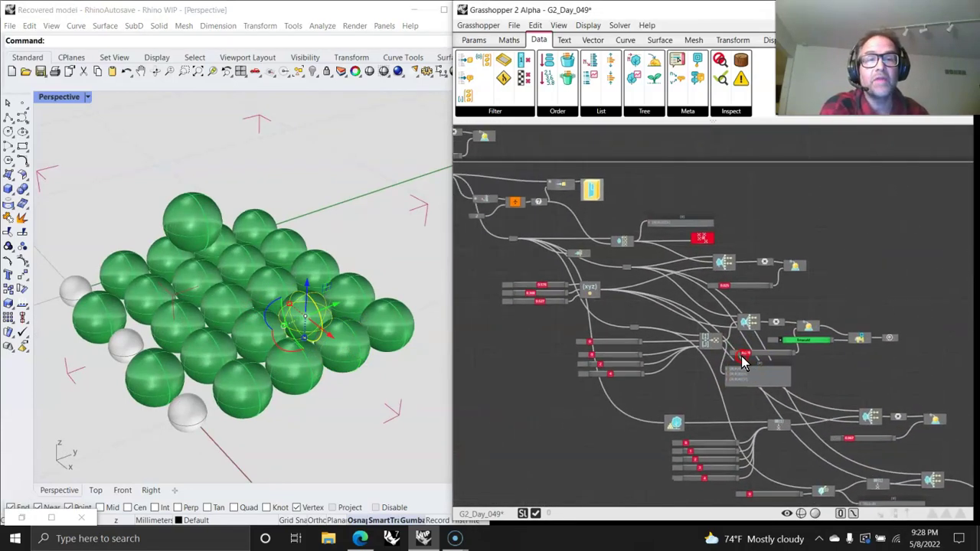
right_drag(862, 380, 823, 344)
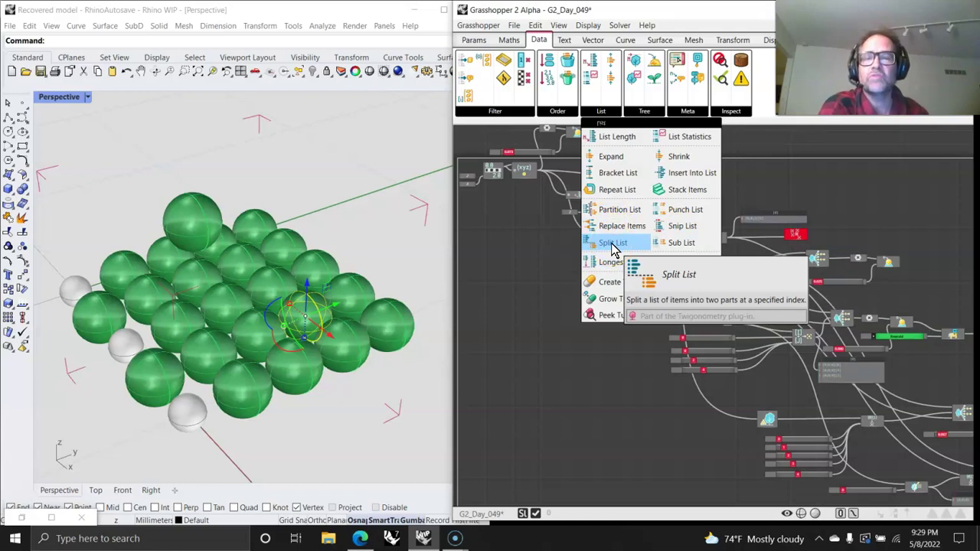
Review the available Filter and Tree data components, including the Replace Sites, Site From Index, Site From Offset and Site From Path entries
click(496, 116)
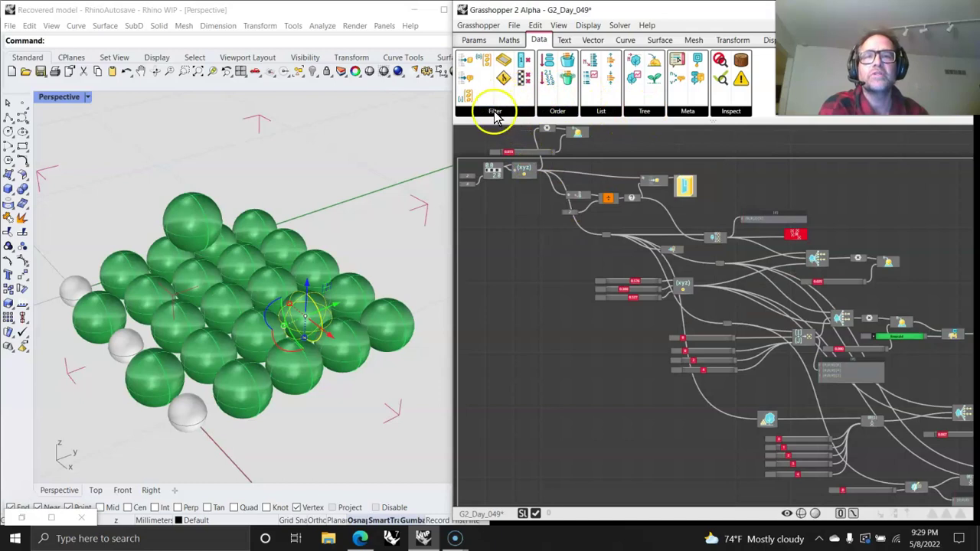
click(495, 114)
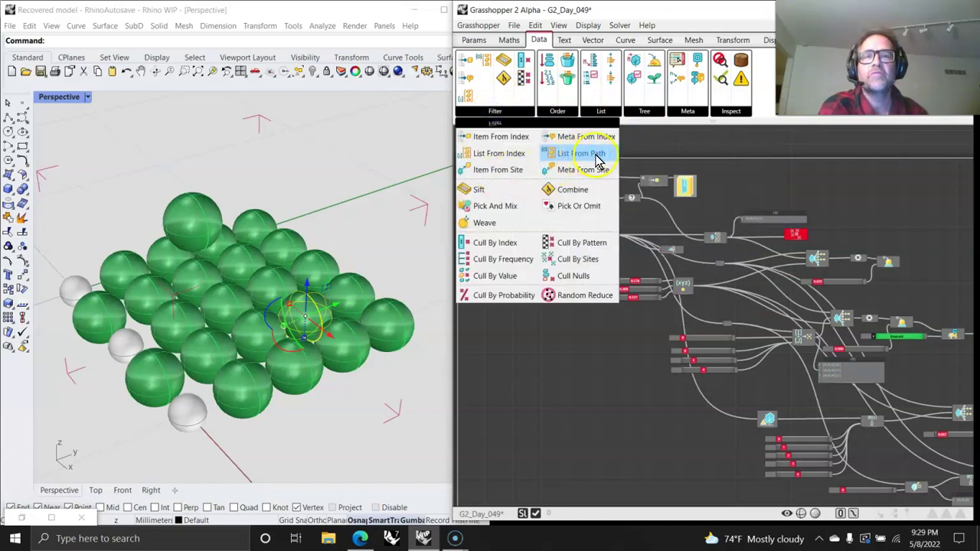
click(696, 111)
click(687, 113)
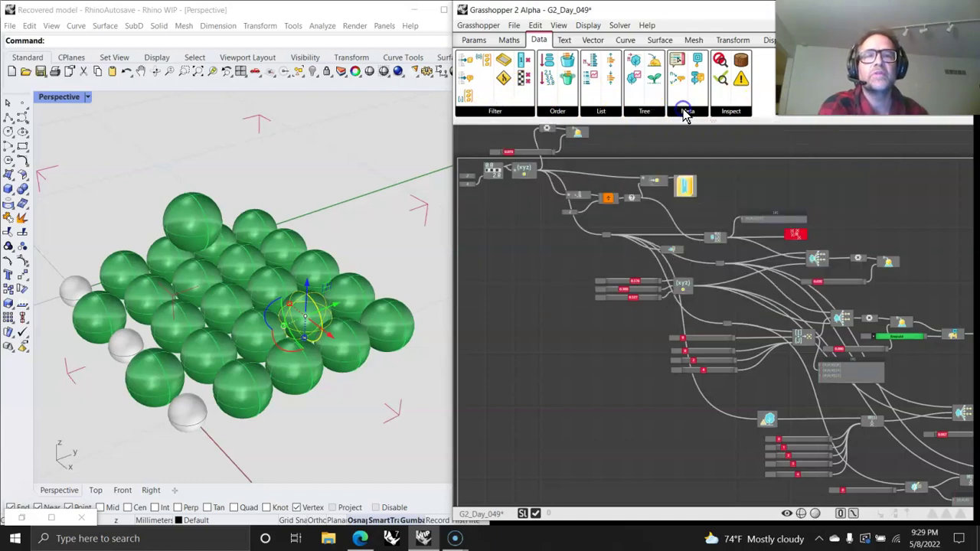
click(654, 114)
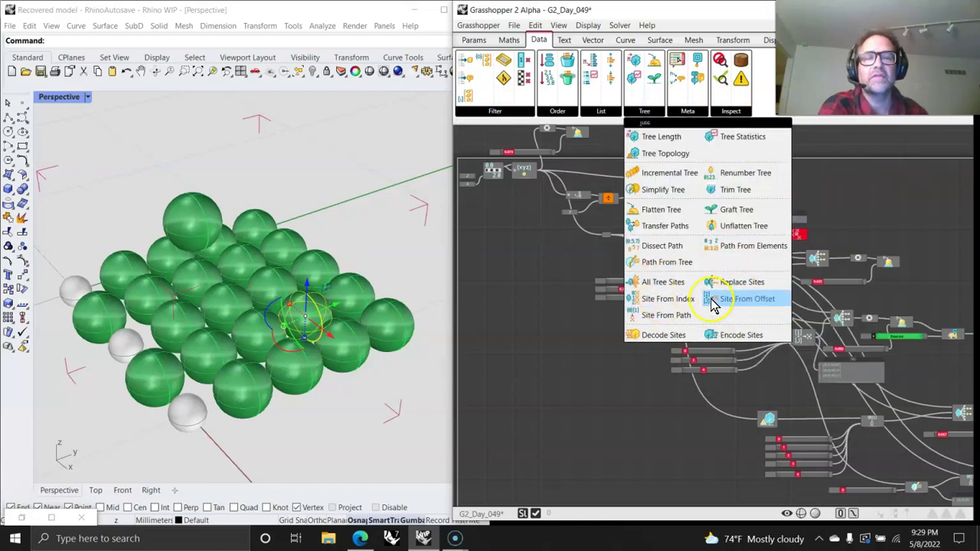
click(604, 420)
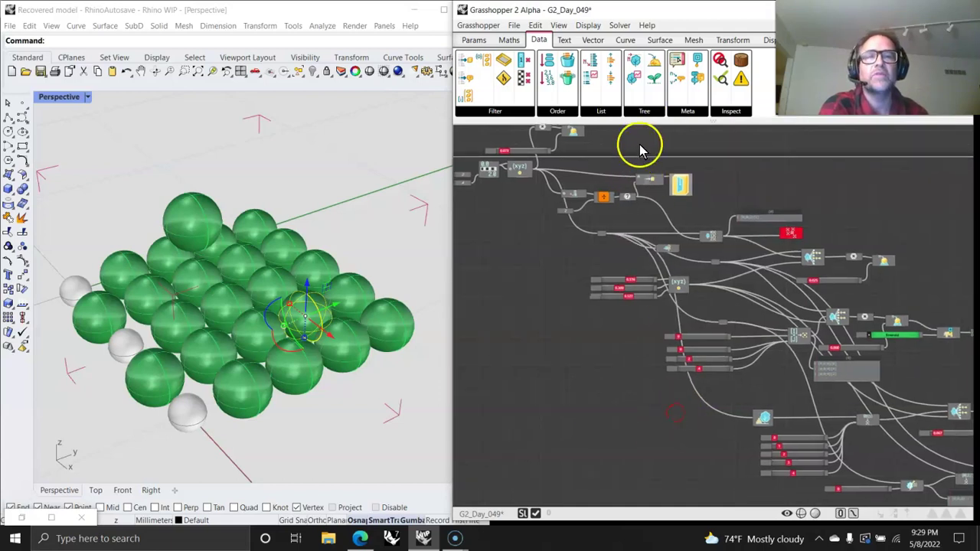
click(645, 113)
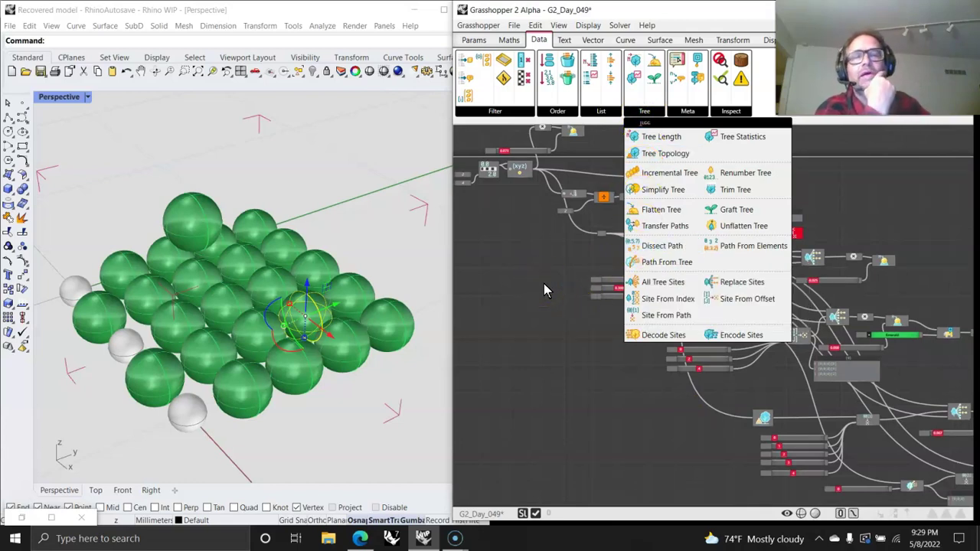
click(626, 411)
Examine the Cull By Sites component fed by Site From Index and the neighbouring Replace Sites branches of the definition
right_drag(626, 411, 655, 430)
scroll(957, 367, up, 2)
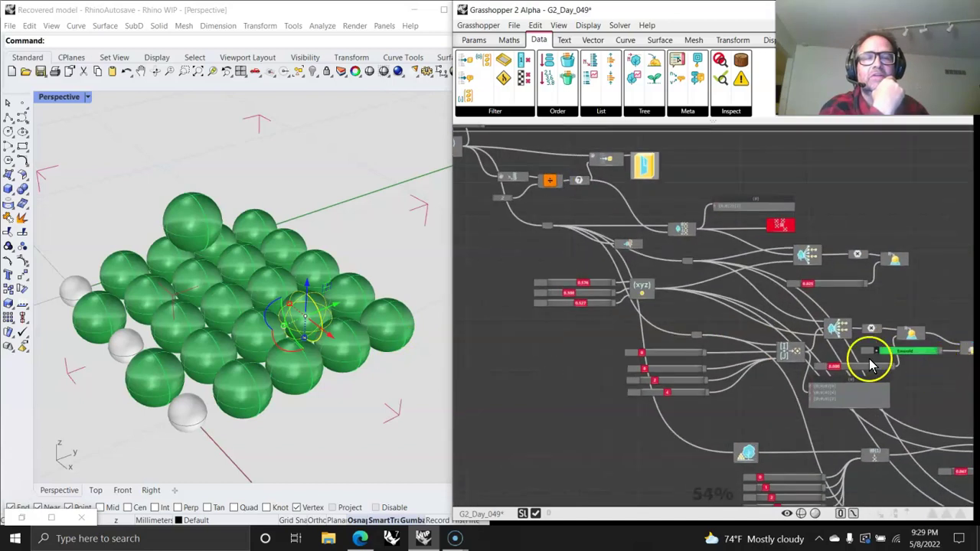
scroll(776, 229, up, 4)
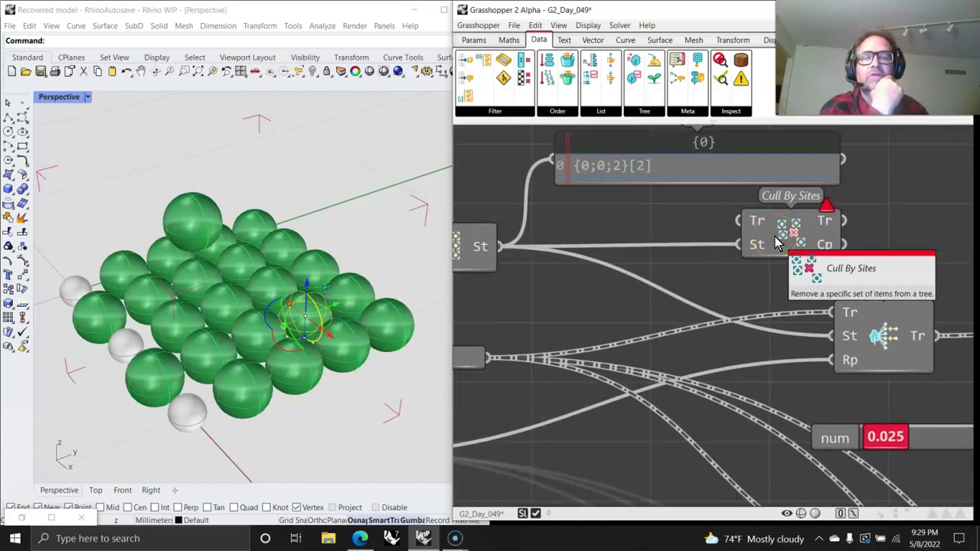
scroll(776, 241, down, 1)
right_drag(677, 248, 701, 365)
scroll(754, 404, down, 1)
right_drag(754, 404, 732, 299)
scroll(731, 299, down, 2)
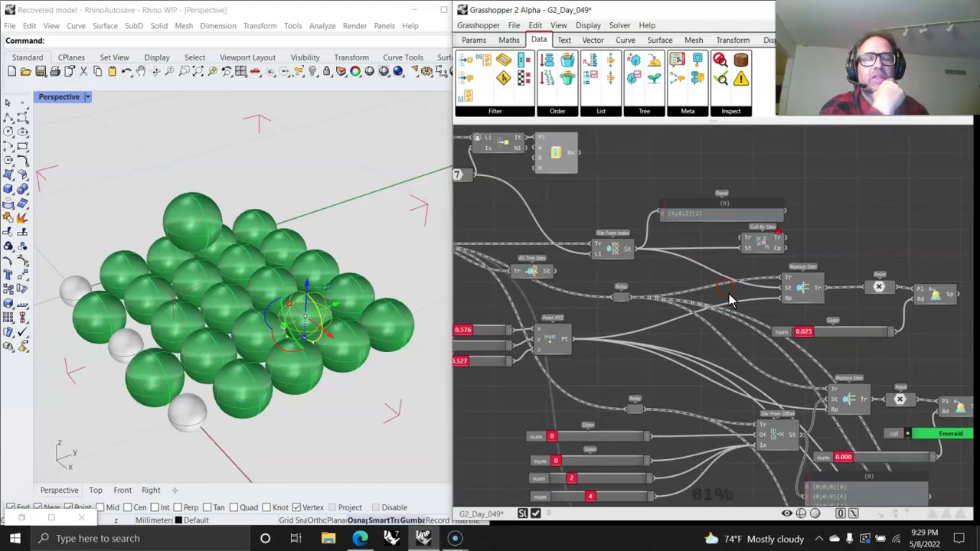
scroll(729, 294, down, 2)
right_drag(670, 335, 723, 306)
scroll(728, 332, down, 1)
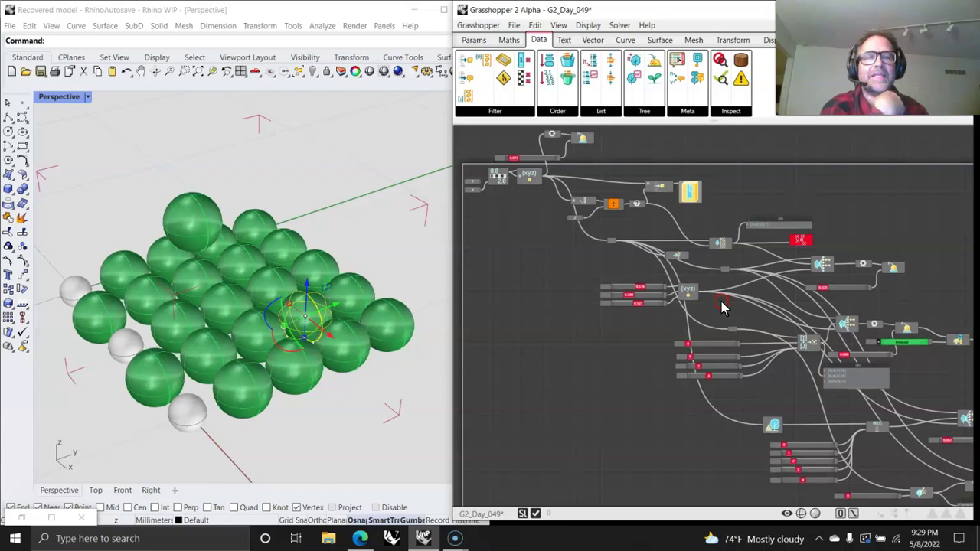